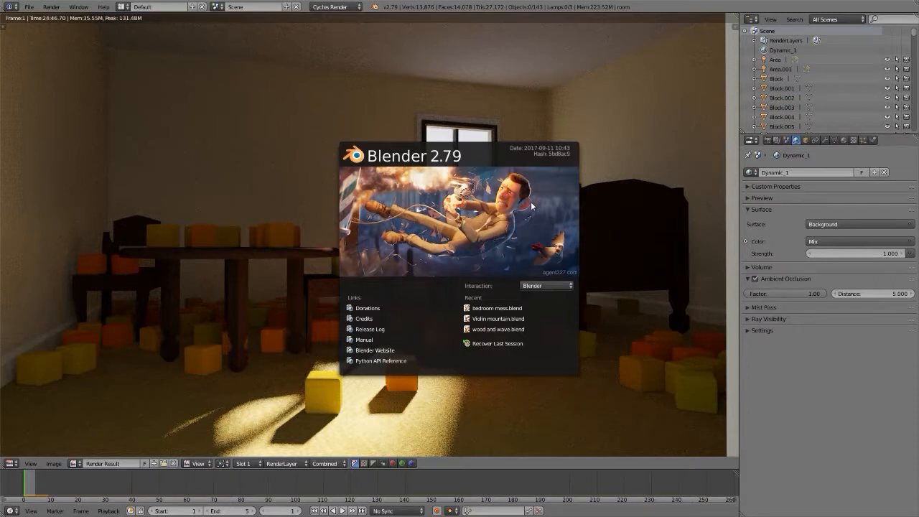
Dismiss the splash screen and examine the noise and lighting across the rendered bedroom image.
left_click(498, 206)
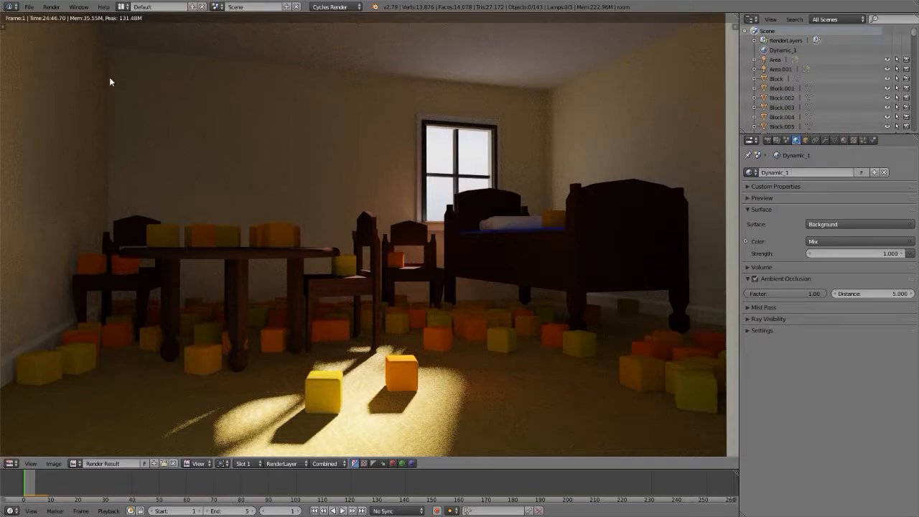
scroll(80, 59, "up", 8)
scroll(80, 59, "down", 8)
scroll(79, 57, "down", 1)
scroll(79, 57, "up", 1)
scroll(588, 264, "up", 6)
scroll(588, 264, "down", 7)
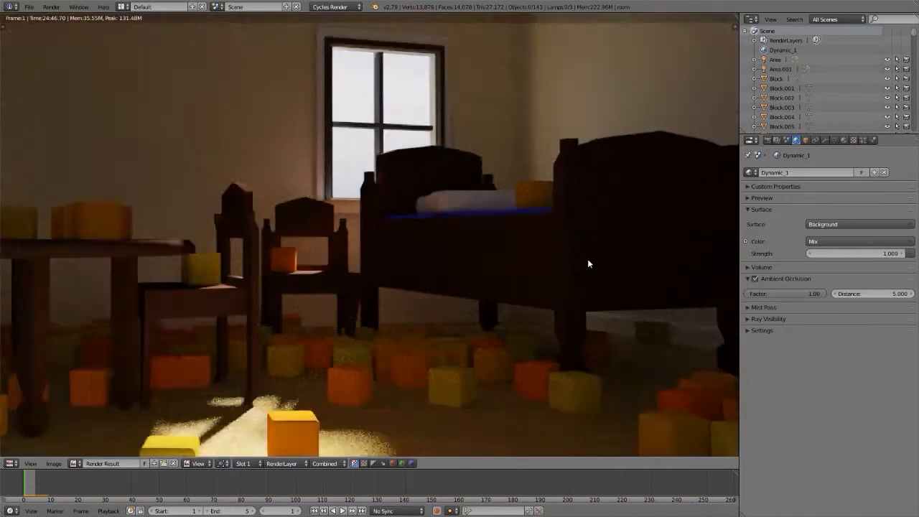
middle_click_drag(472, 259, 461, 261)
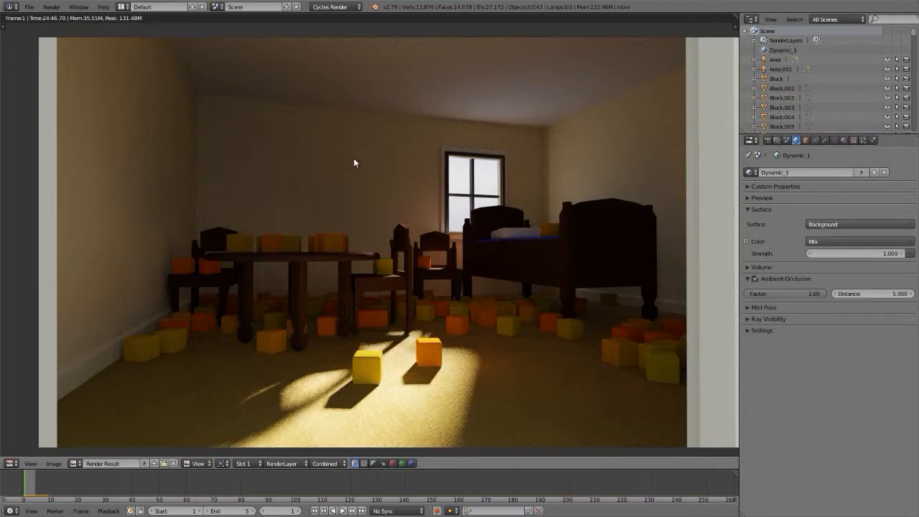
scroll(500, 355, "up", 6)
scroll(500, 355, "down", 7)
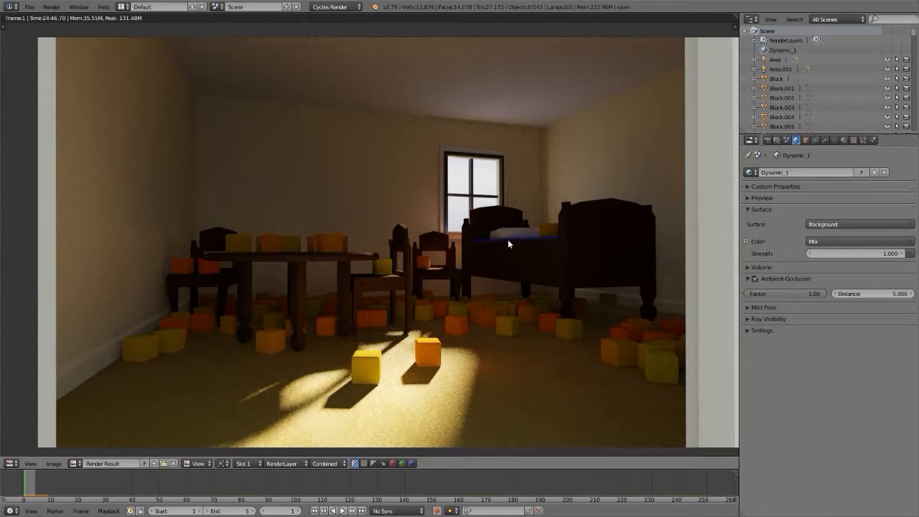
Enable Denoising for the render layer.
left_click(778, 140)
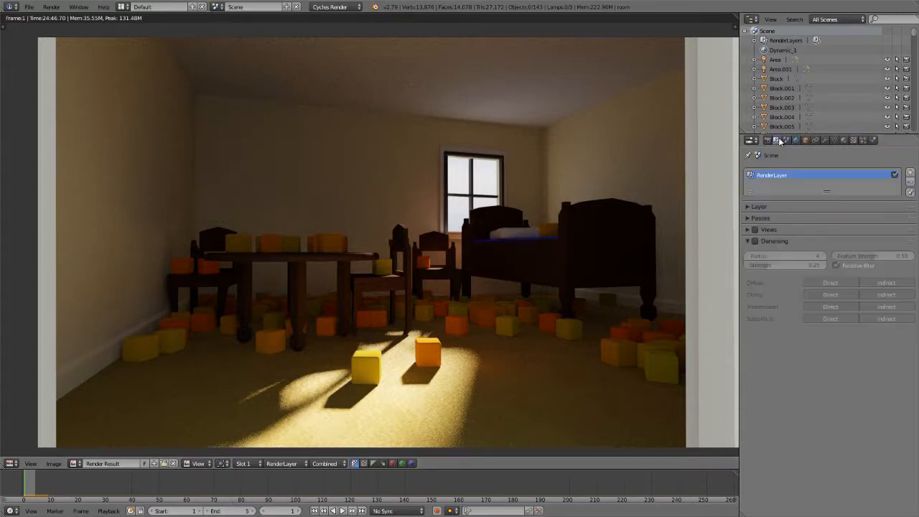
left_click(754, 242)
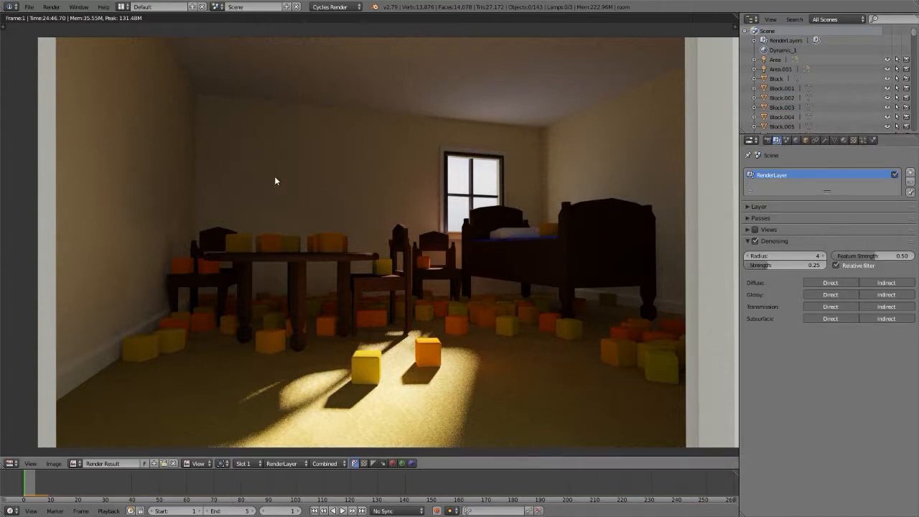
Compare the bedroom renders stored in slots 2 and 3, then return to the 3D viewport.
key("j")
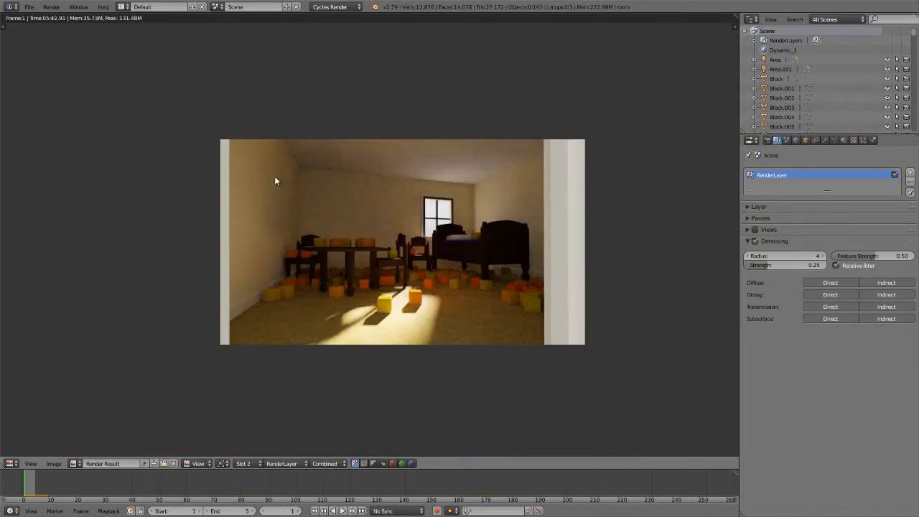
scroll(274, 181, "up", 1)
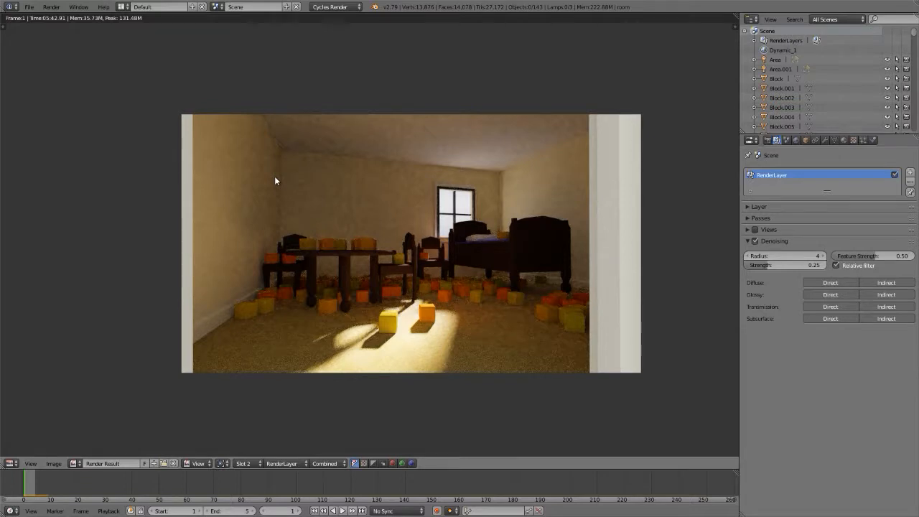
key("Home")
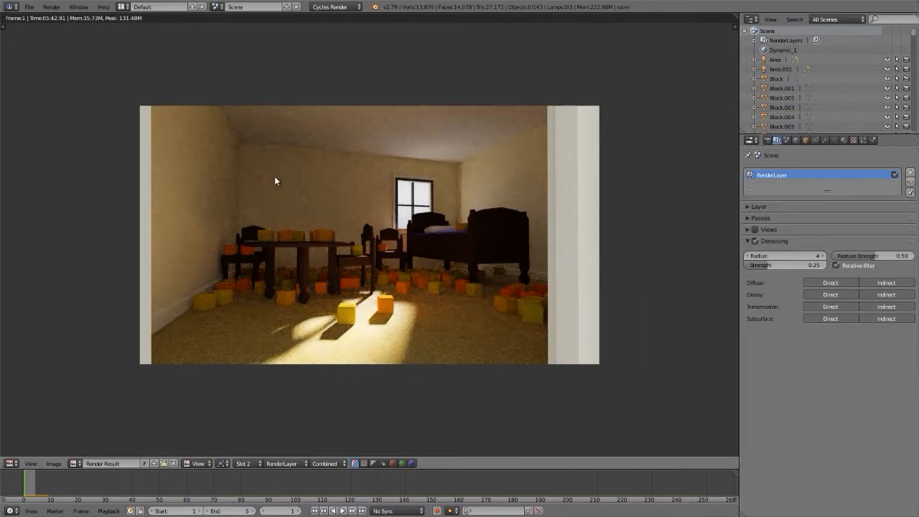
key("j")
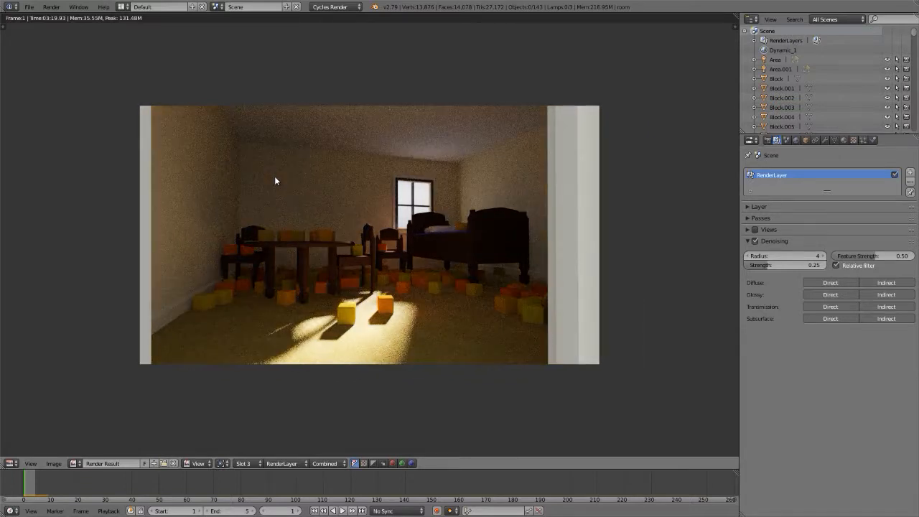
key("Escape")
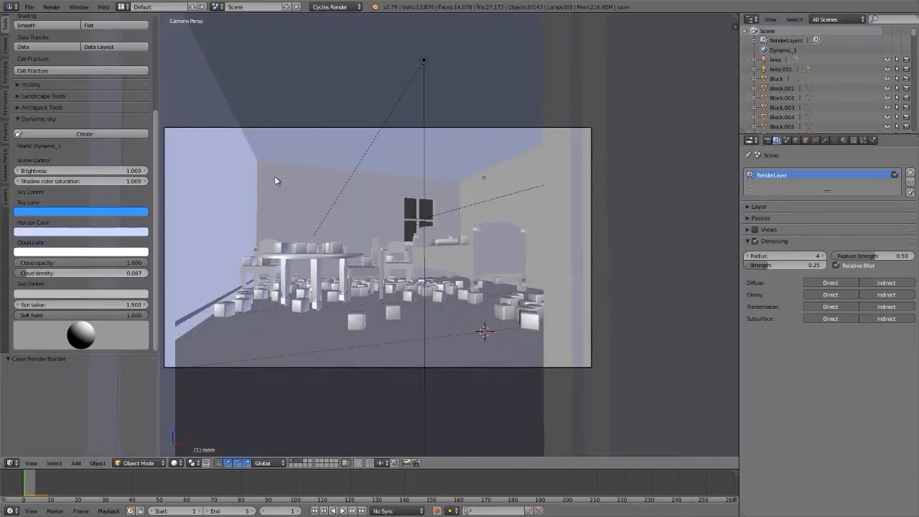
Hide the tool shelf and enable Border rendering for the scene.
key("t")
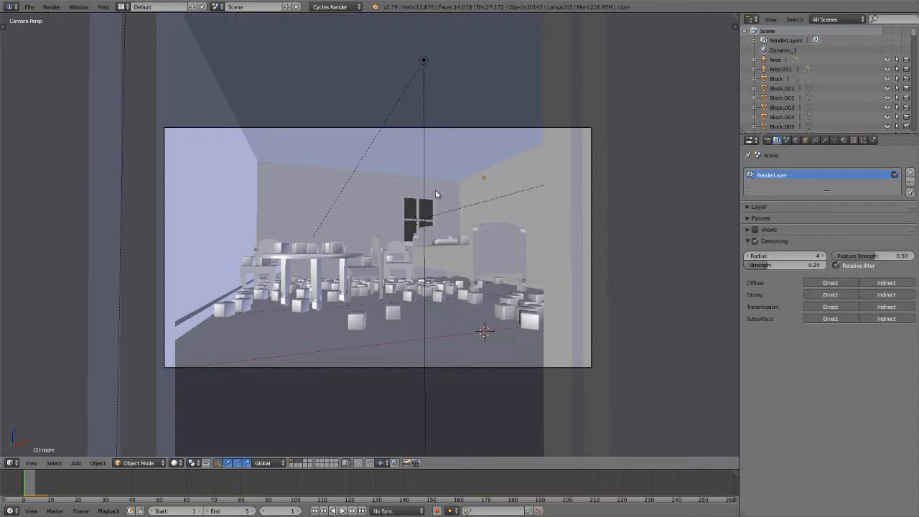
key("KP_0")
key("KP_0")
left_click(768, 140)
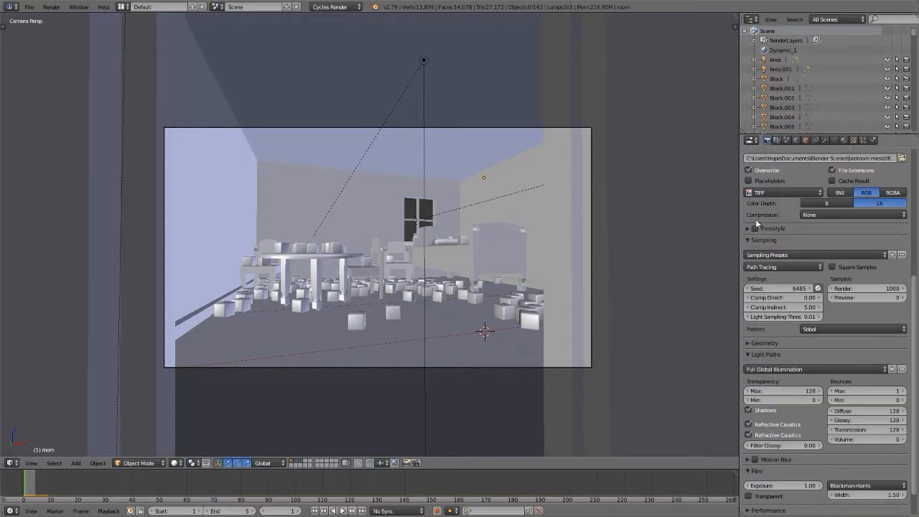
scroll(755, 219, "up", 6)
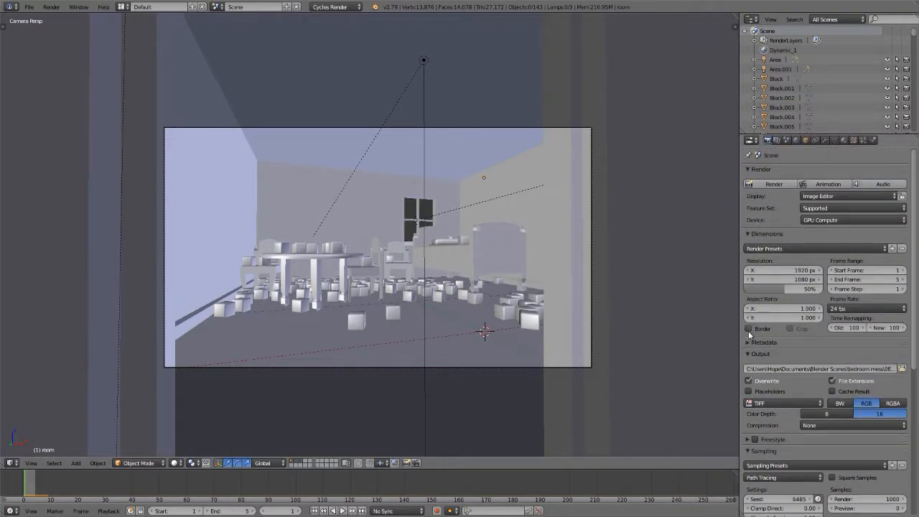
left_click(749, 330)
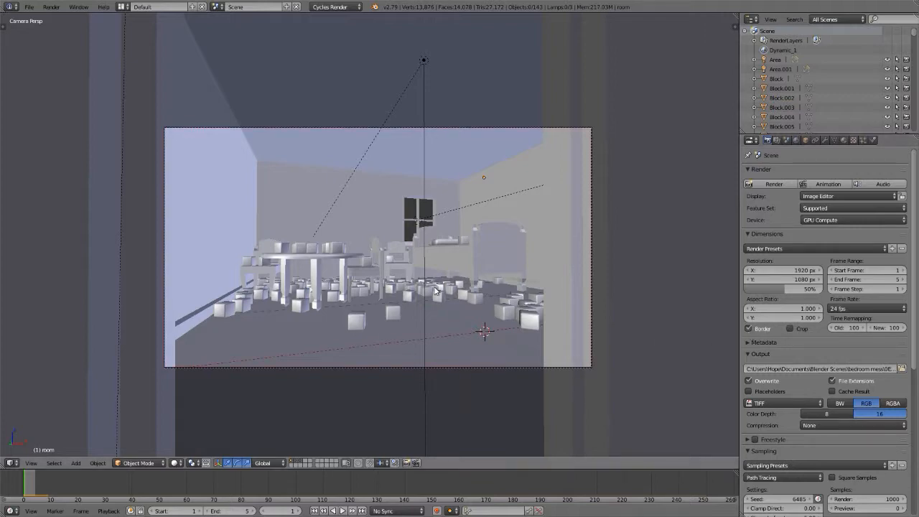
Draw a render border around the table legs and the blocks beneath them, and preview it in rendered shading.
key("shift+z")
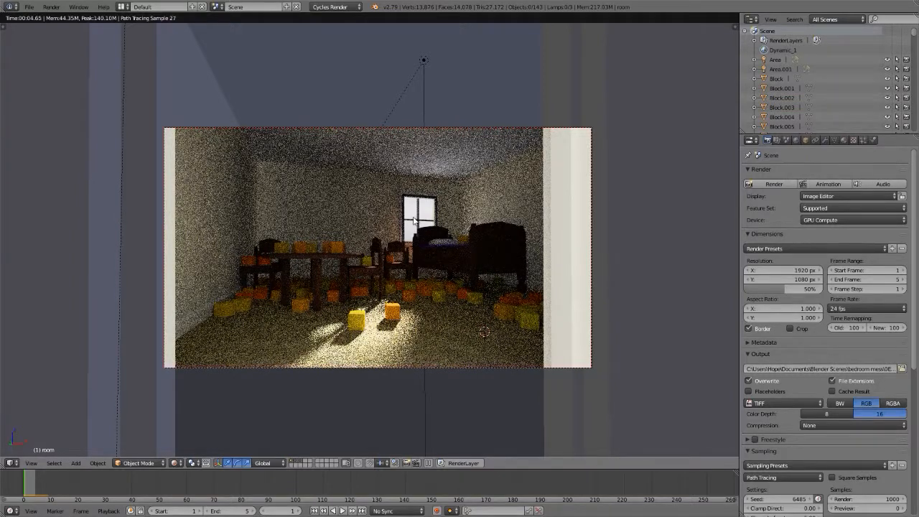
key("shift+z")
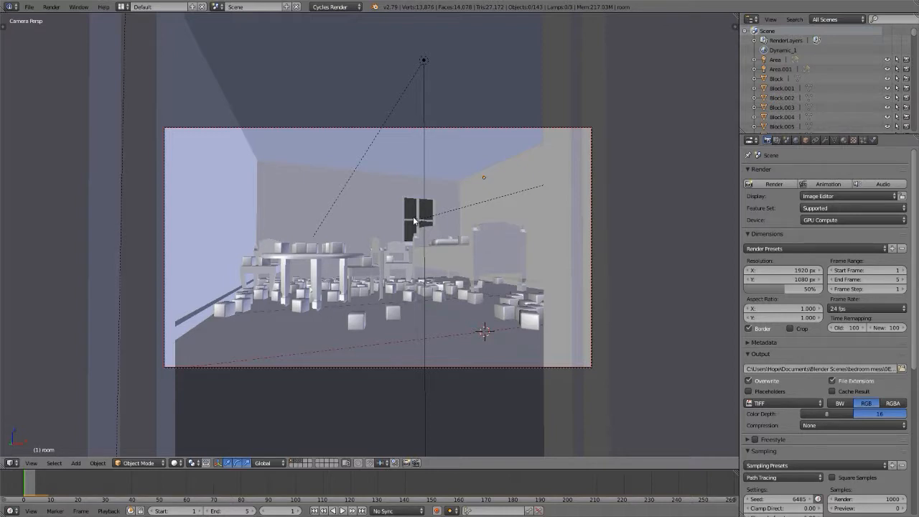
key("ctrl+b")
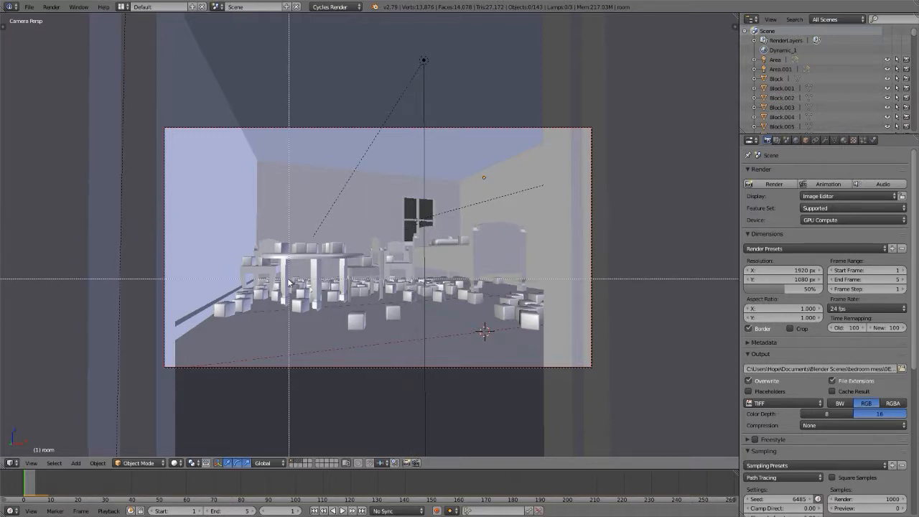
left_click_drag(291, 311, 356, 222)
key("shift+z")
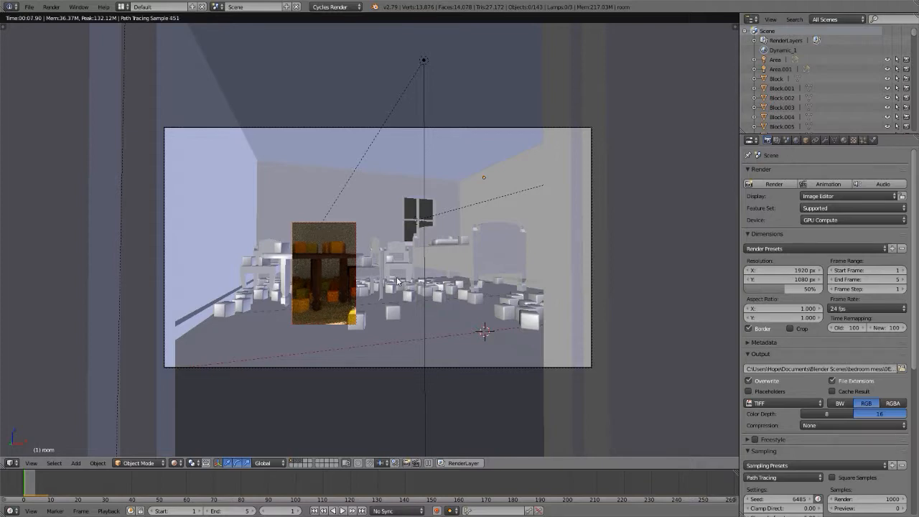
Clear the render border, re-enable Border, and redraw it over the blocks and furniture beside the bed.
key("ctrl+alt+b")
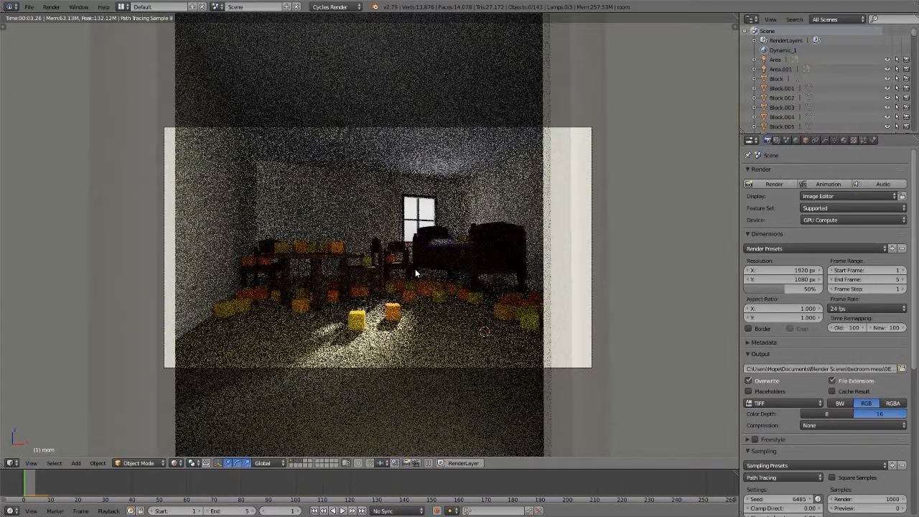
left_click(748, 328)
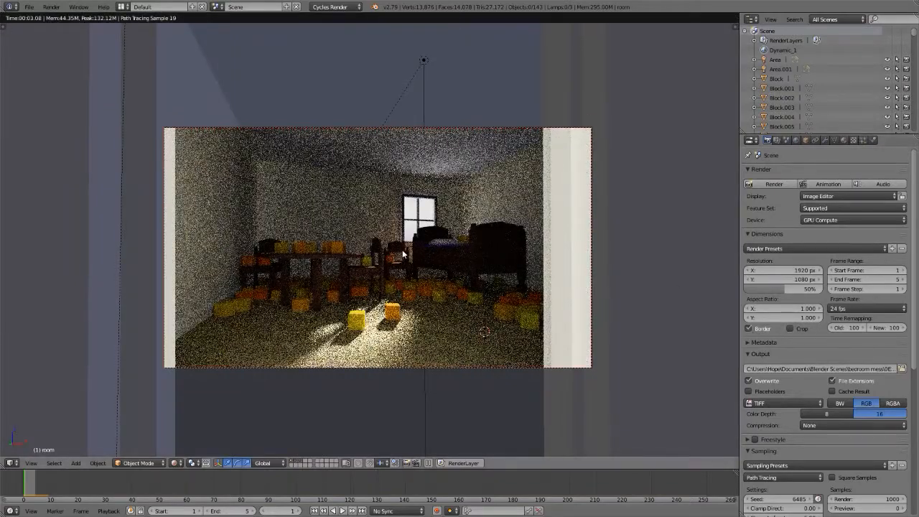
key("ctrl+b")
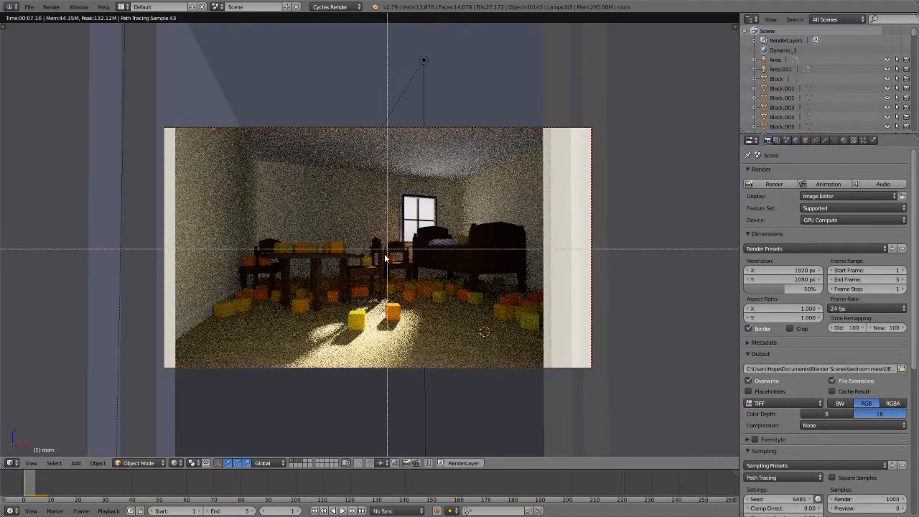
left_click_drag(385, 255, 474, 293)
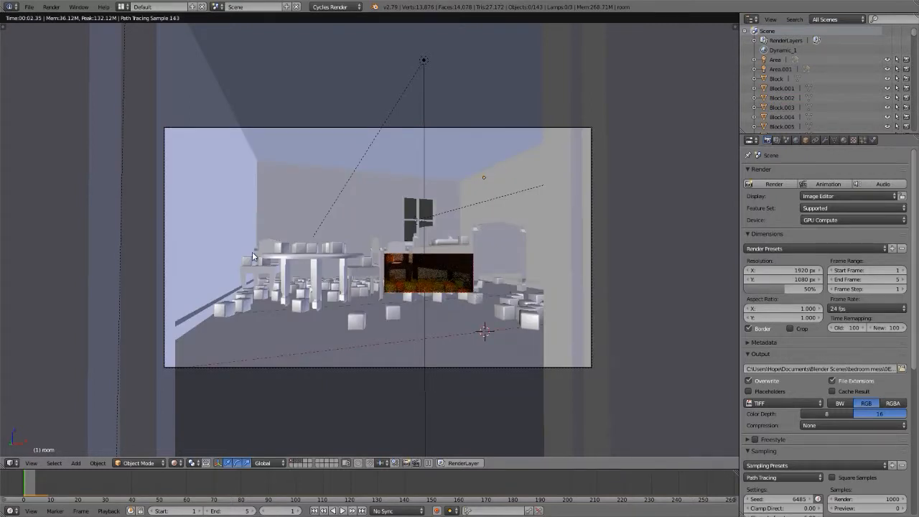
Redraw the render border over the back wall above the table.
key("ctrl+b")
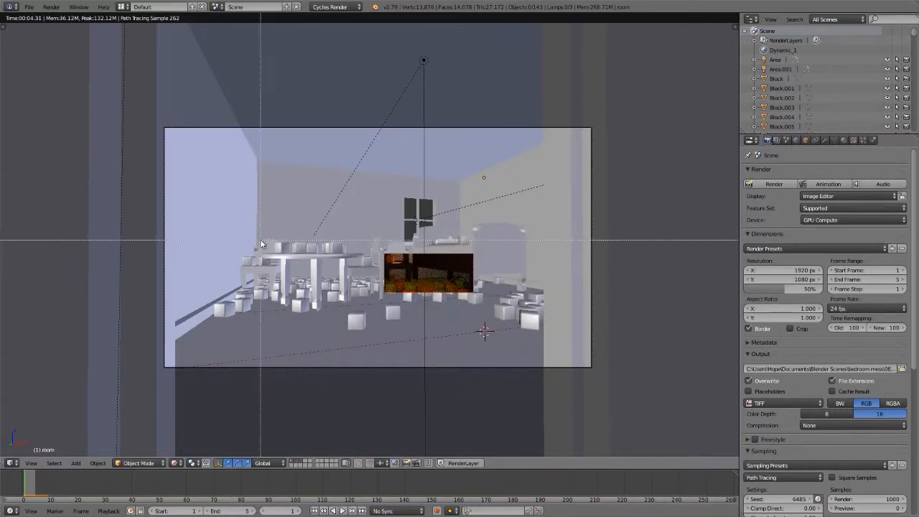
key("Escape")
left_click_drag(259, 239, 379, 175)
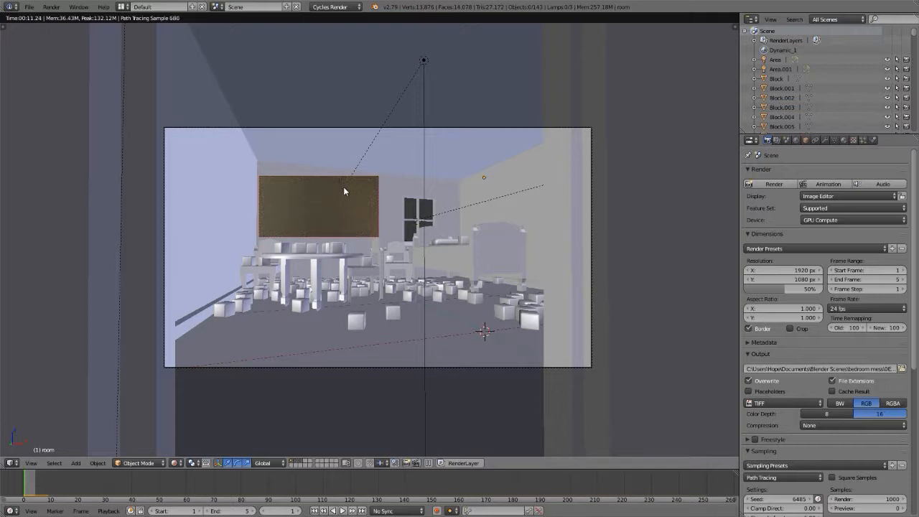
Set the preview samples to 1200.
scroll(882, 337, "down", 5)
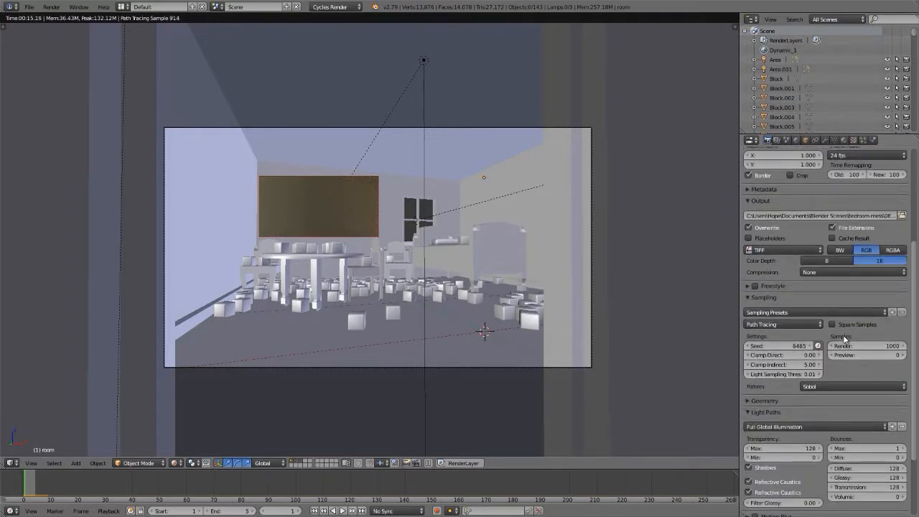
left_click(869, 354)
type("1200")
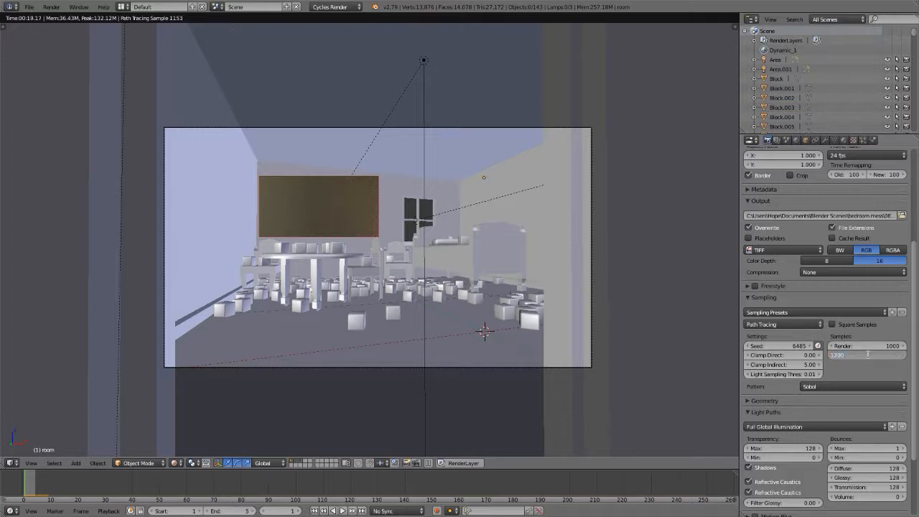
key("Return")
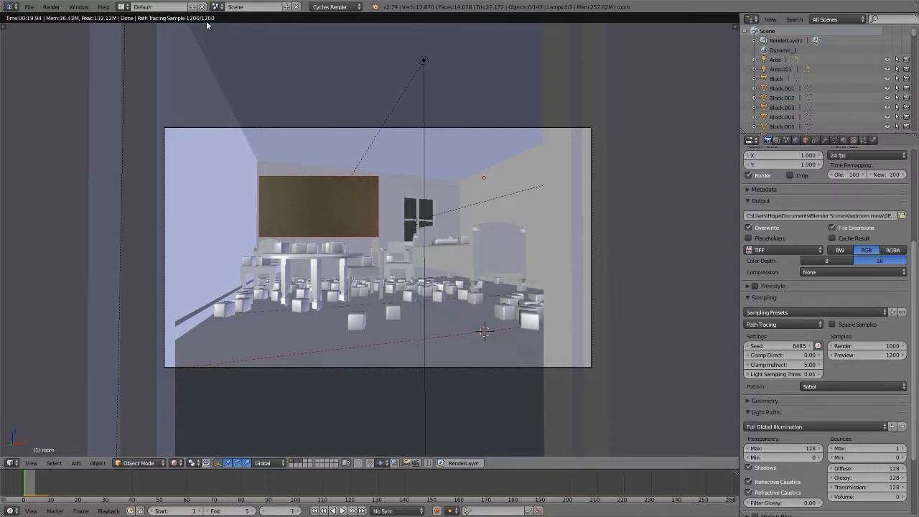
Set the preview samples back to 0.
left_click(866, 355)
type("0")
key("Return")
Redraw the render border over small regions in turn: the wall above the table, a table leg, and the sunlit floor.
key("ctrl+b")
left_click_drag(285, 239, 322, 218)
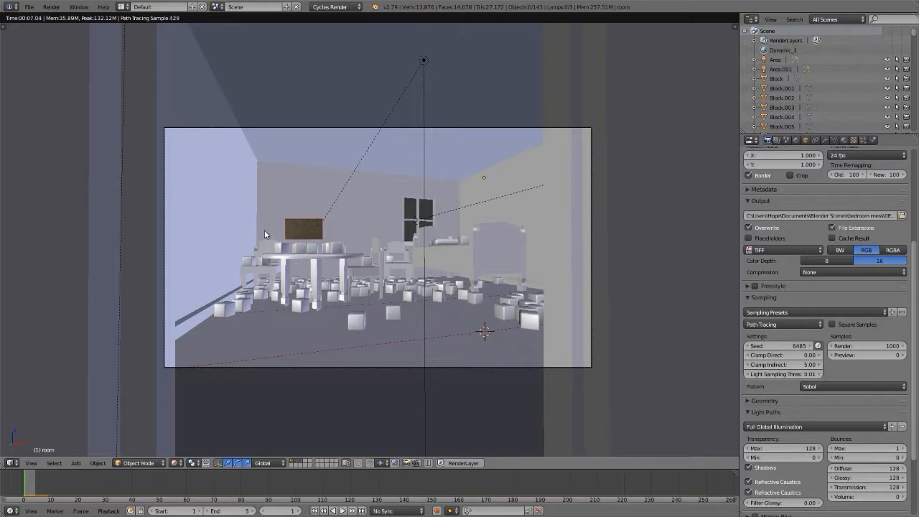
key("ctrl+b")
mouse_move(285, 258)
left_mouse_down()
mouse_move(293, 363)
mouse_move(318, 341)
left_mouse_up()
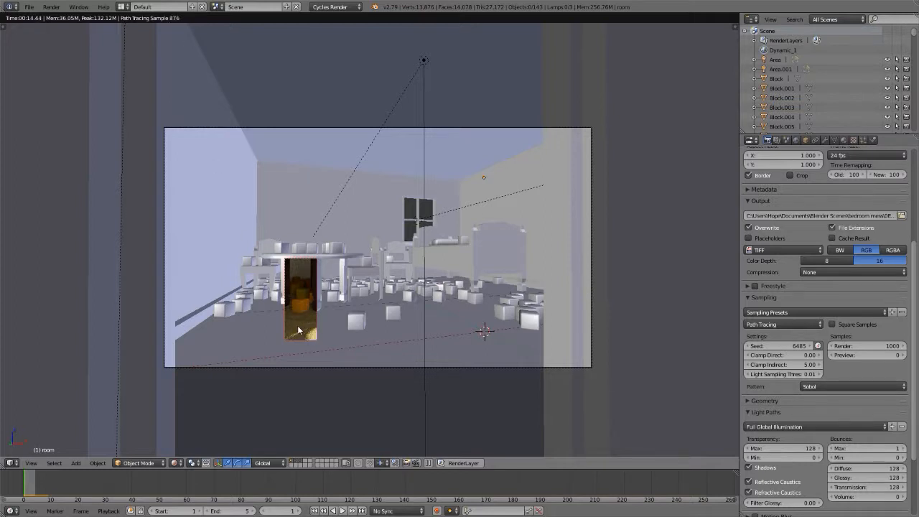
key("ctrl+b")
left_click_drag(275, 364, 338, 315)
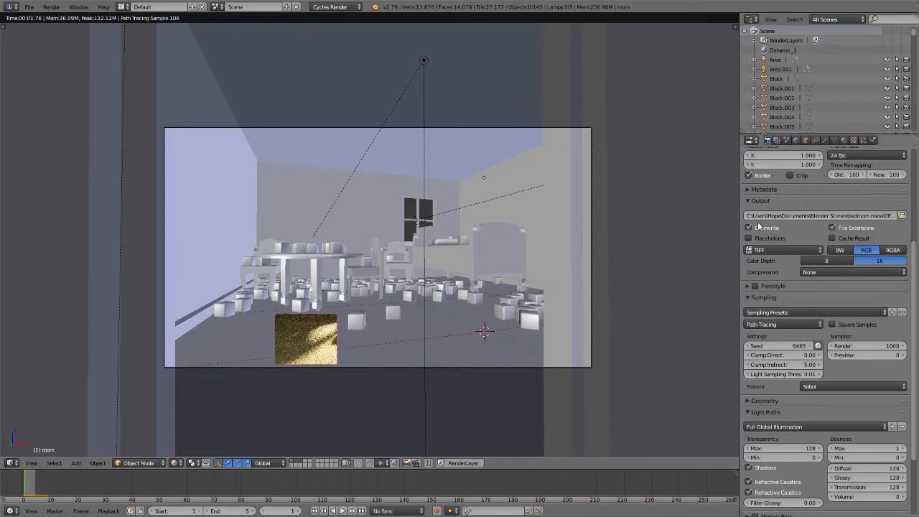
Turn off Denoising for the render layer and display the world settings.
left_click(778, 140)
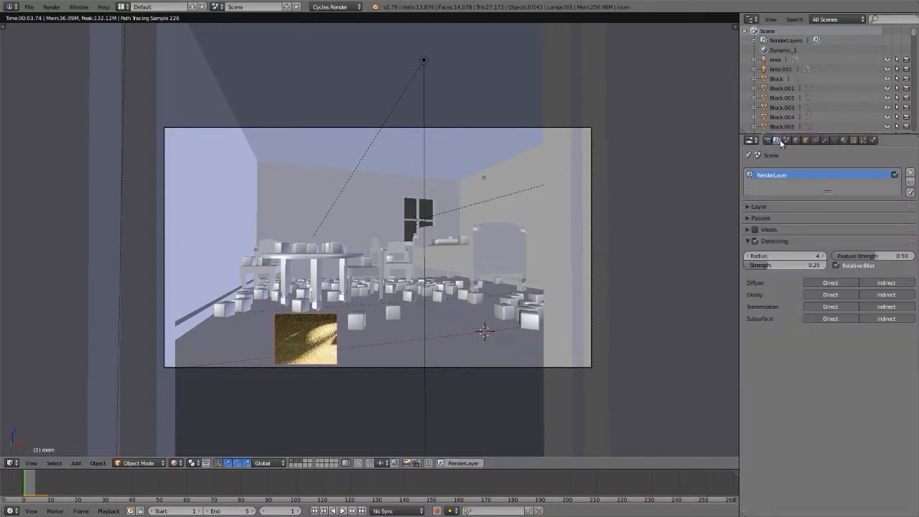
left_click(755, 241)
left_click(796, 141)
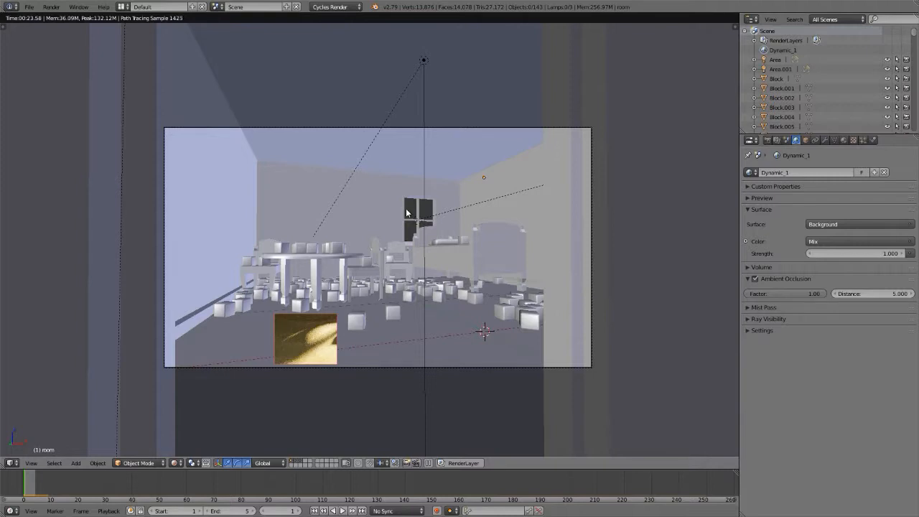
Select the area lamp at the window and display the scene in wireframe.
right_click(441, 217)
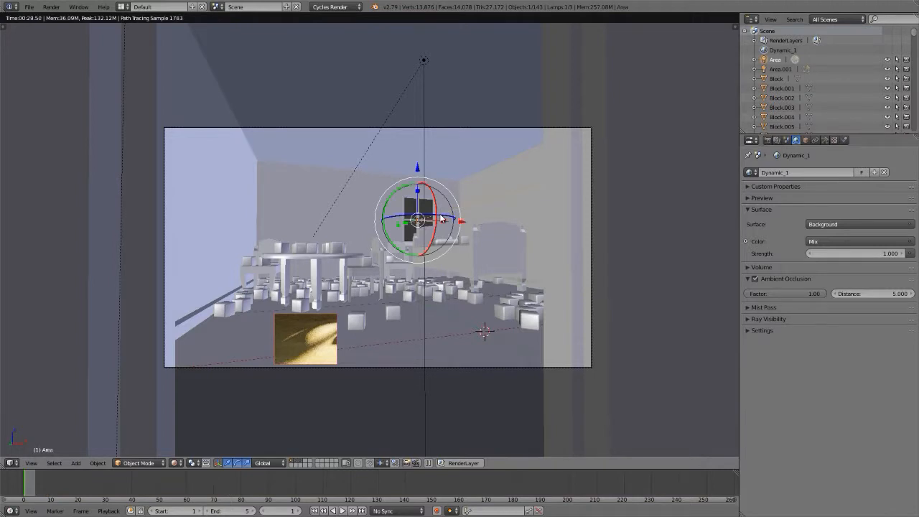
key("z")
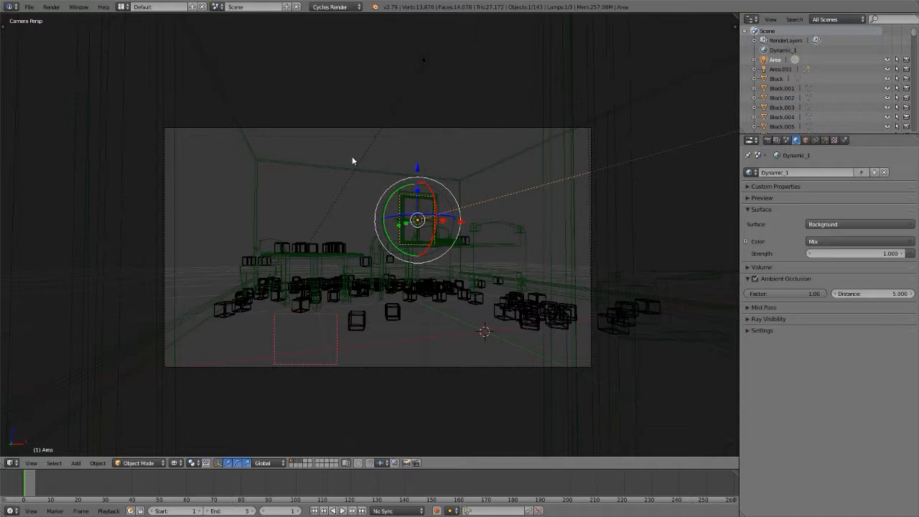
Select the second area lamp, Area.001, inspect its placement at the doorway in perspective, and return to the camera view.
right_click(387, 118)
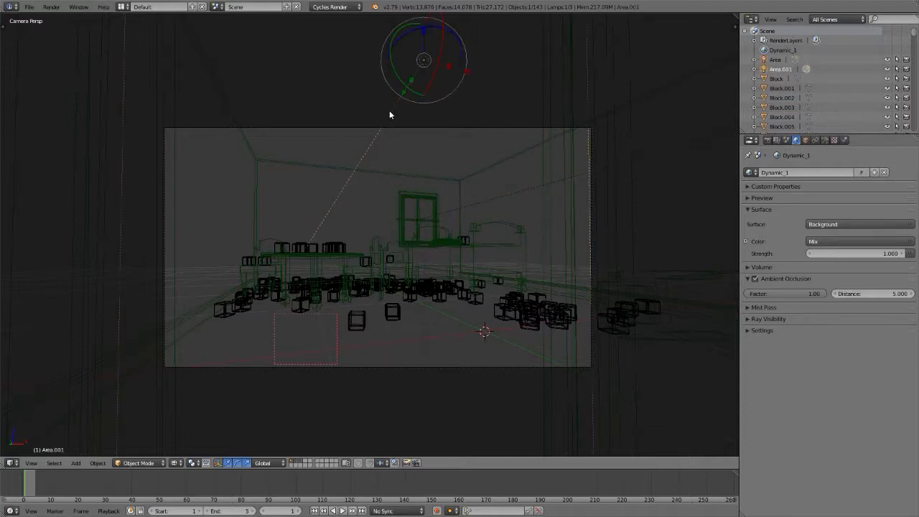
key("KP_Decimal")
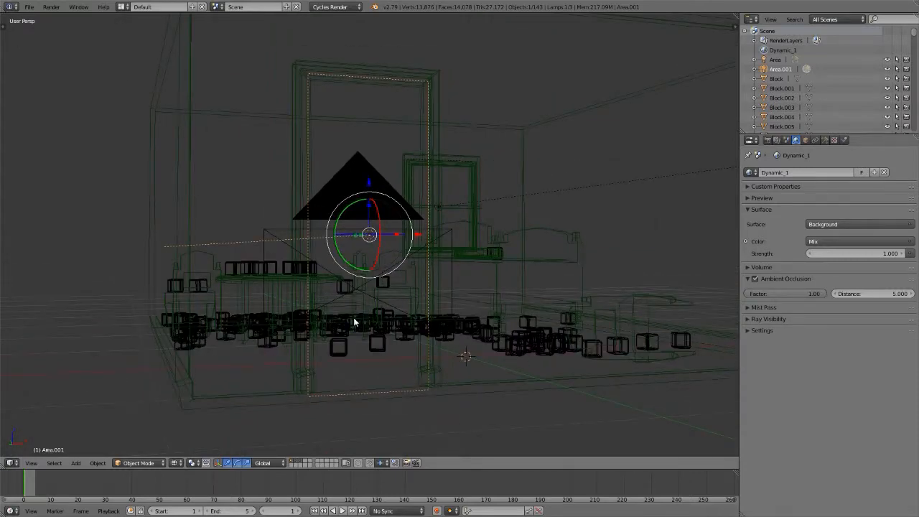
mouse_move(349, 297)
middle_mouse_down()
mouse_move(370, 306)
mouse_move(328, 290)
mouse_move(372, 311)
mouse_move(344, 295)
middle_mouse_up()
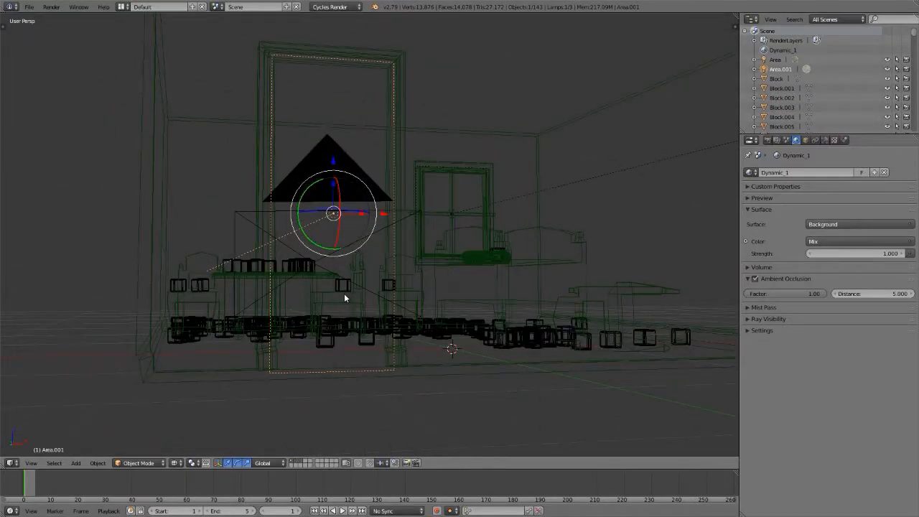
key("KP_0")
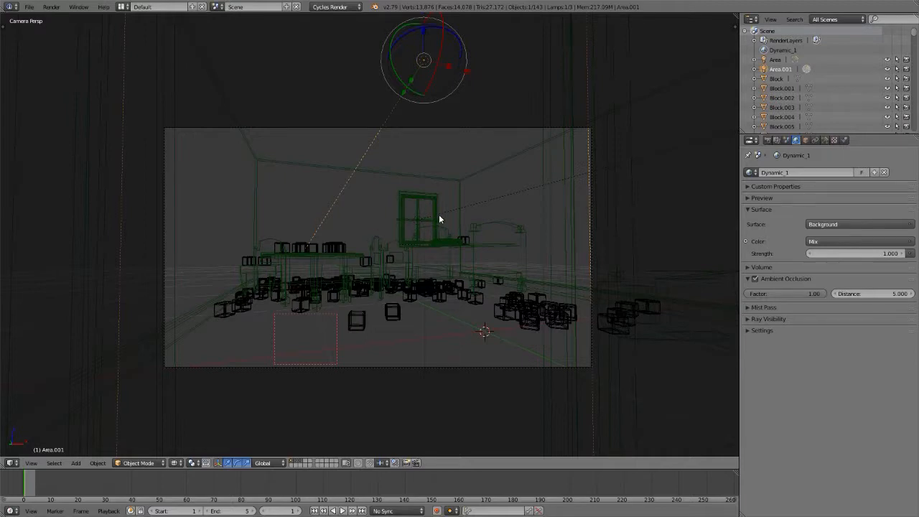
Show the Dynamic Sky controls and display the rendered preview inside the border with solid shading around it.
key("t")
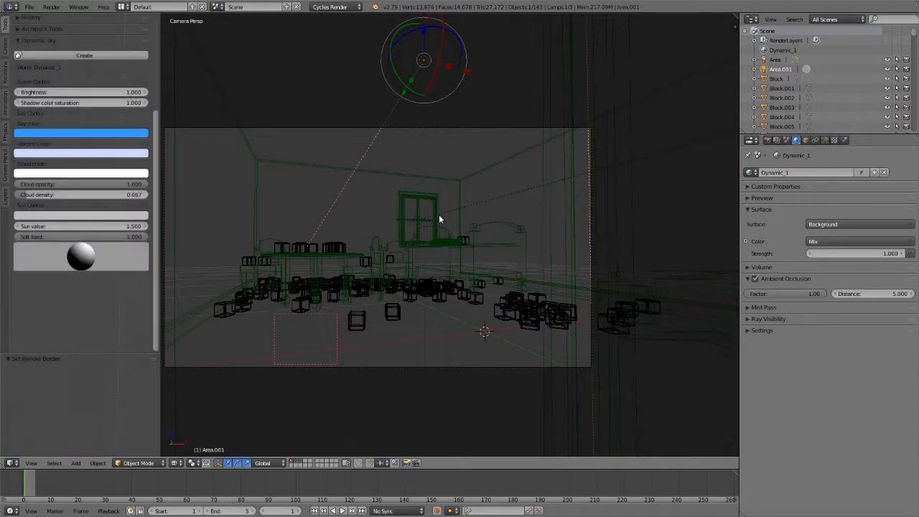
key("shift+z")
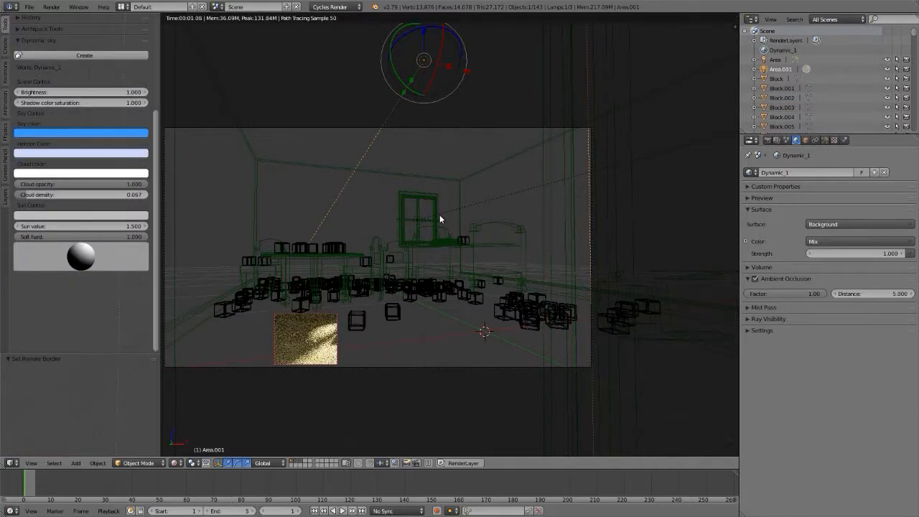
key("shift+z")
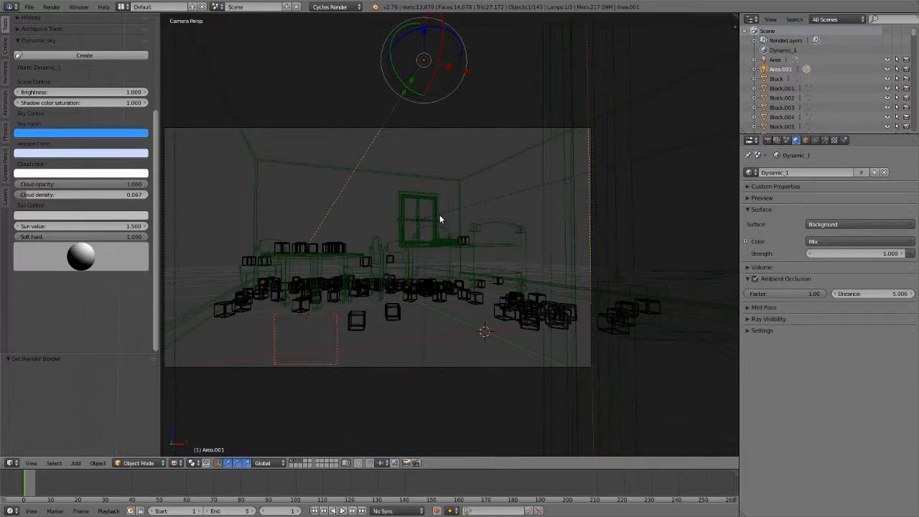
key("shift+z")
key("shift+z")
key("z")
key("shift+z")
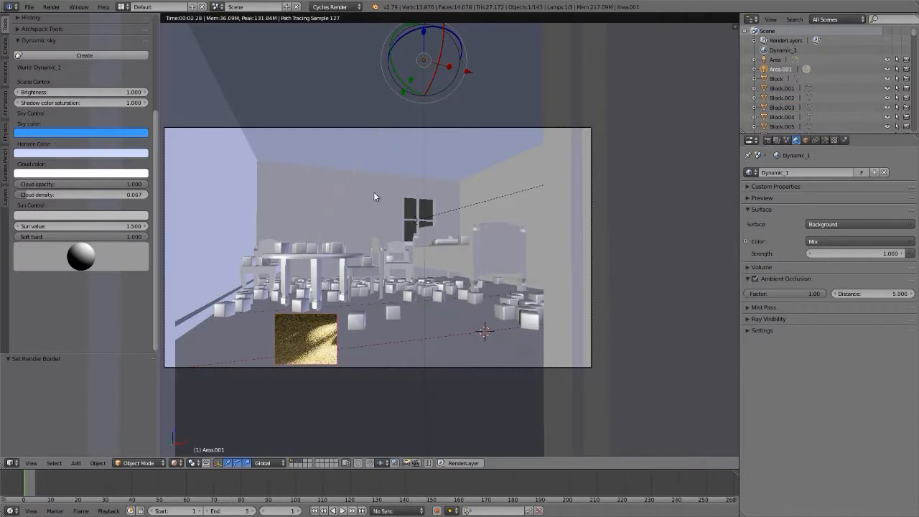
scroll(109, 117, "up", 3)
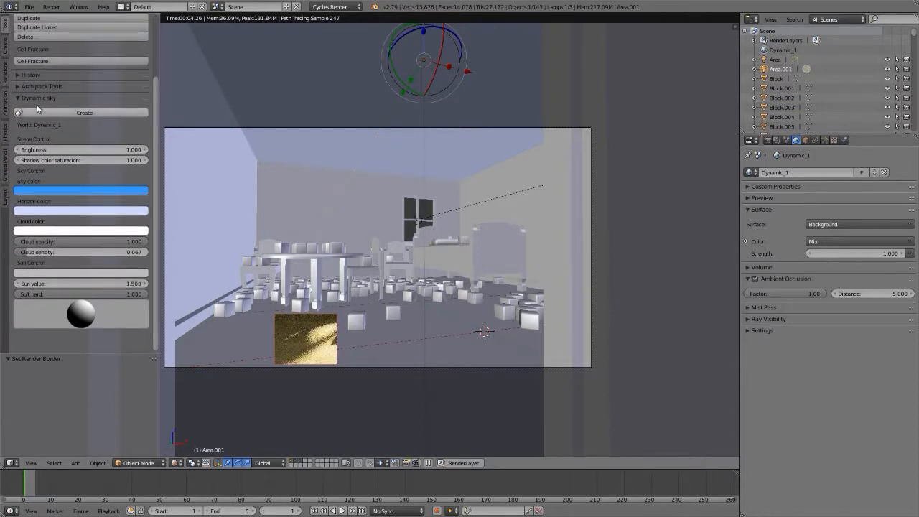
Review the details of the Lighting: Dynamic Sky add-on in the user preferences, and close the preferences.
left_click(30, 7)
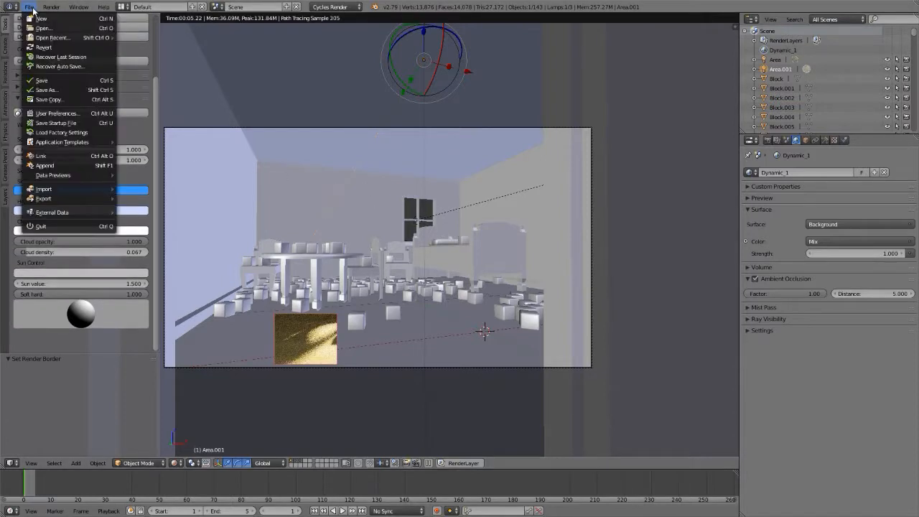
left_click(47, 114)
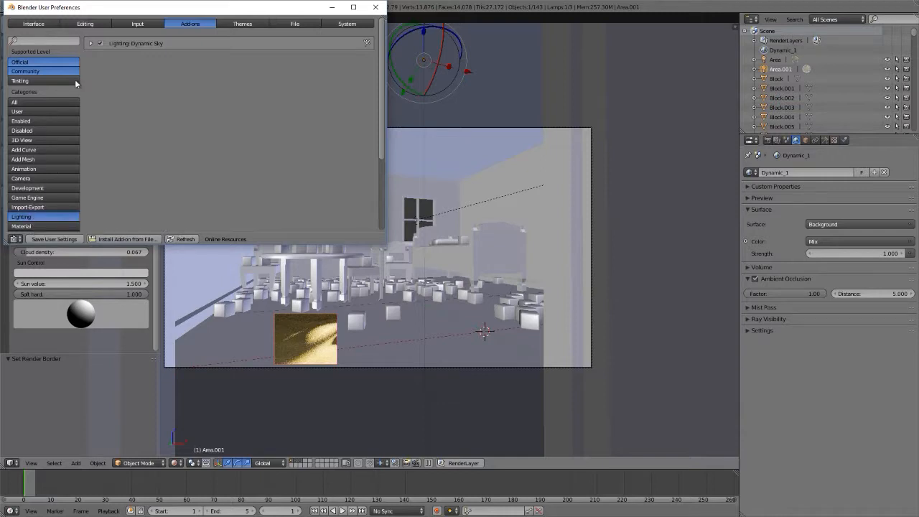
left_click(90, 43)
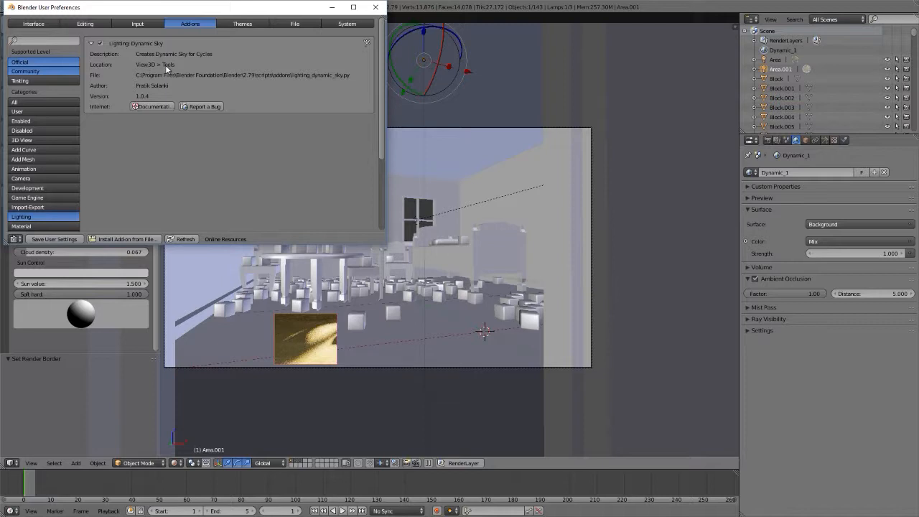
left_click(375, 7)
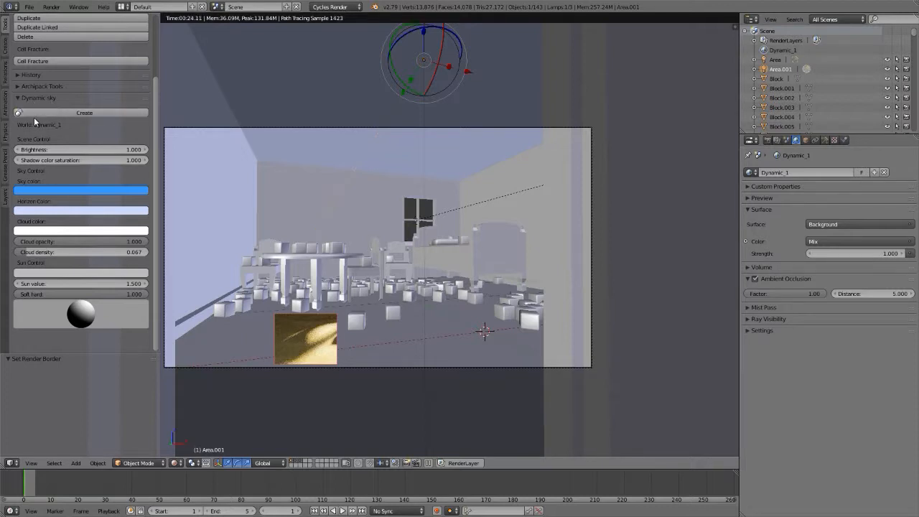
Check the list of available worlds without switching from Dynamic_1, and expand the world's preview.
left_click(751, 173)
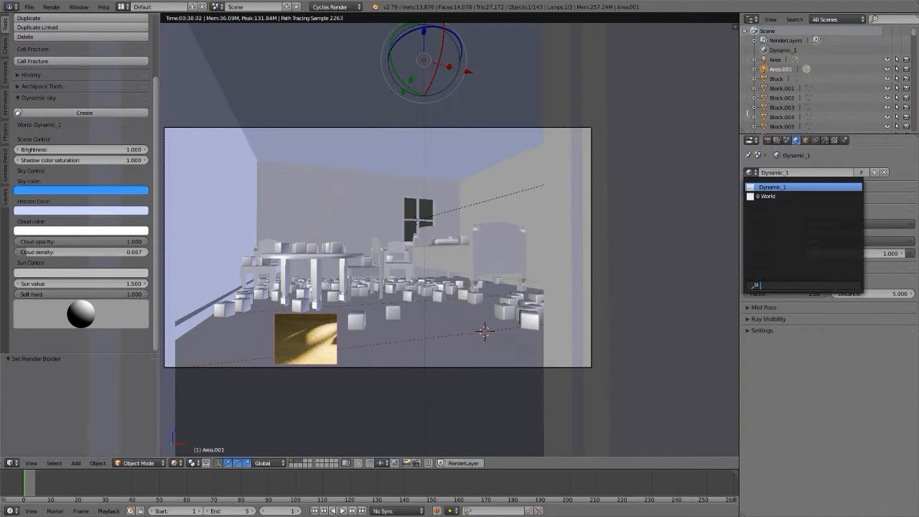
left_click(701, 9)
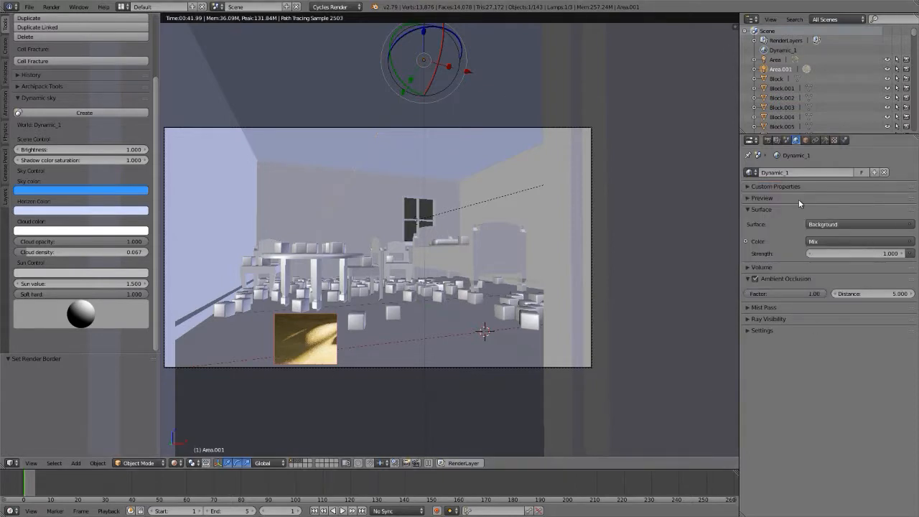
left_click(766, 201)
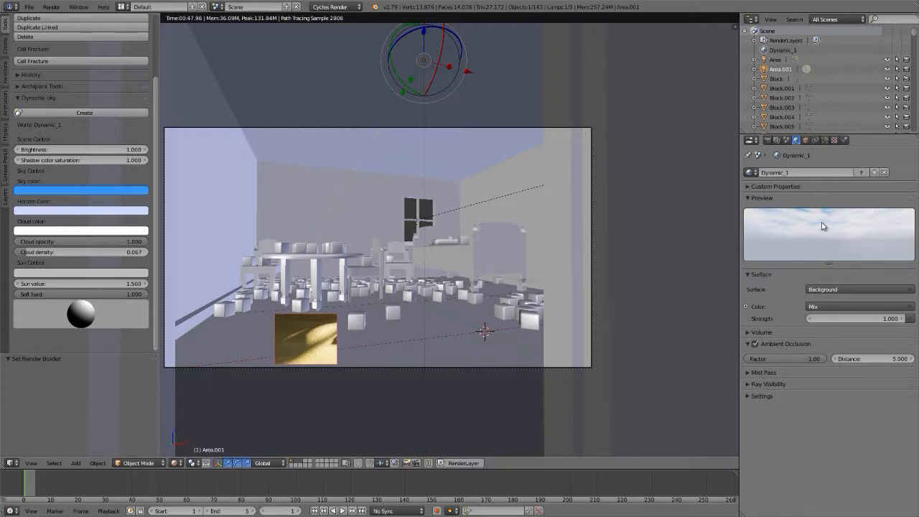
Stop the rendered preview and examine the complete shader node tree of the Dynamic_1 world.
key("shift+z")
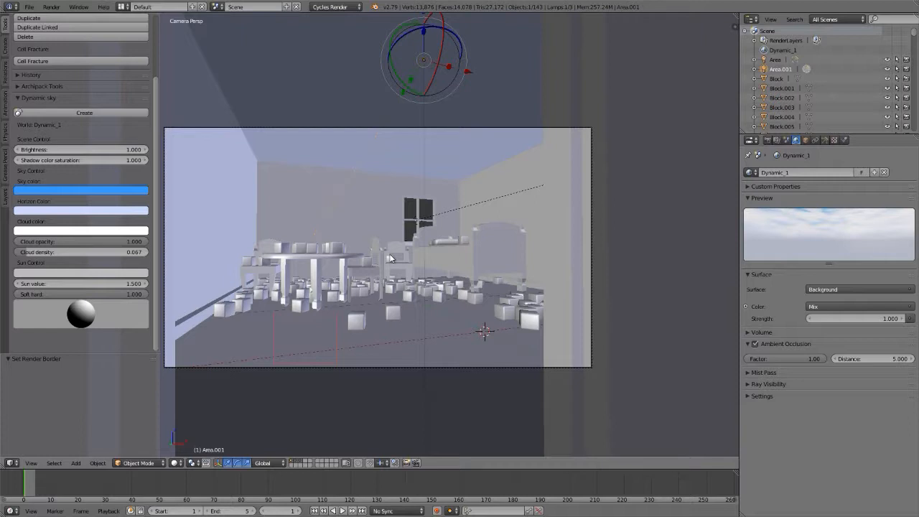
right_click(398, 327)
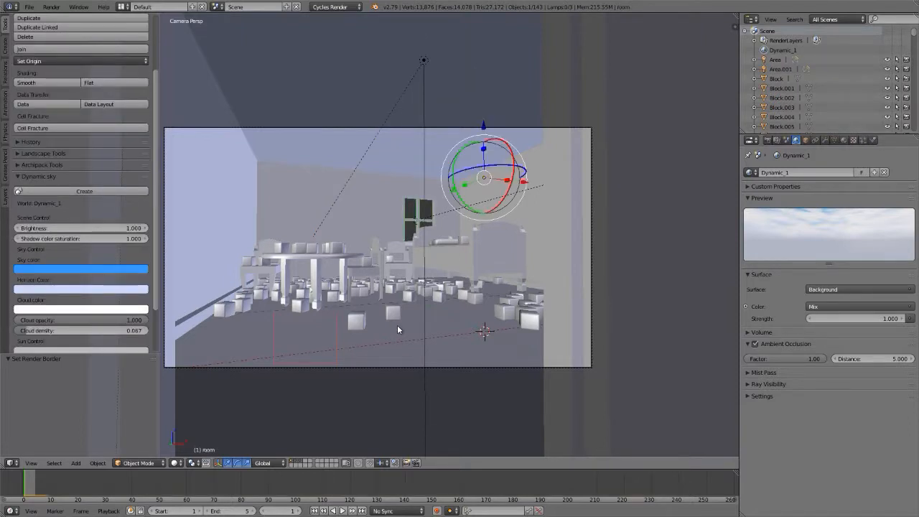
key("shift+F3")
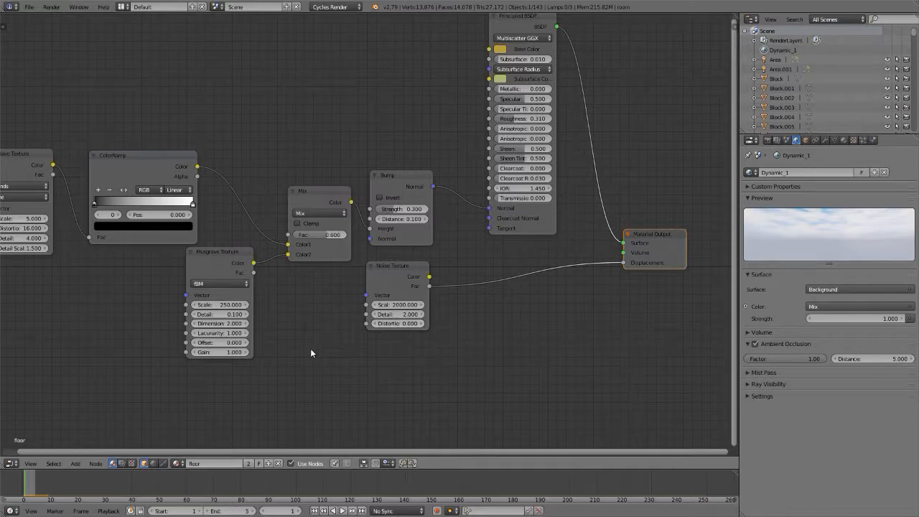
scroll(310, 348, "down", 2)
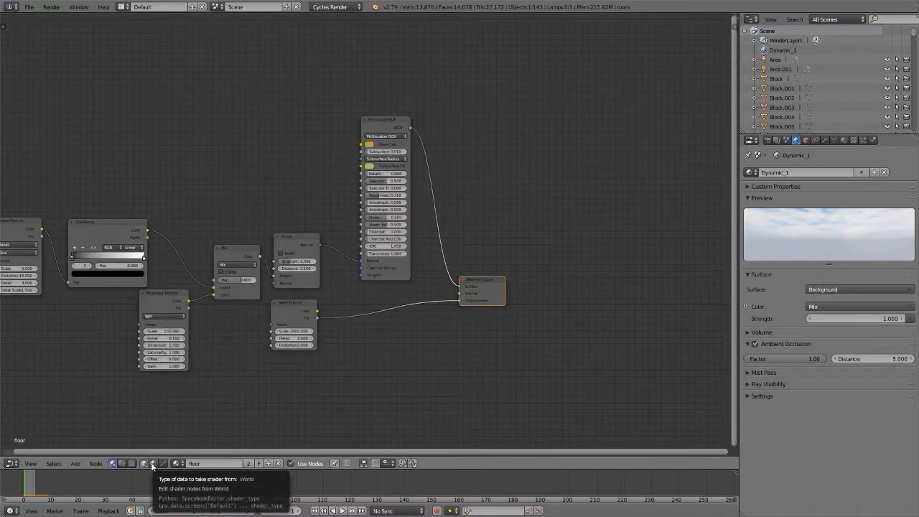
left_click(151, 464)
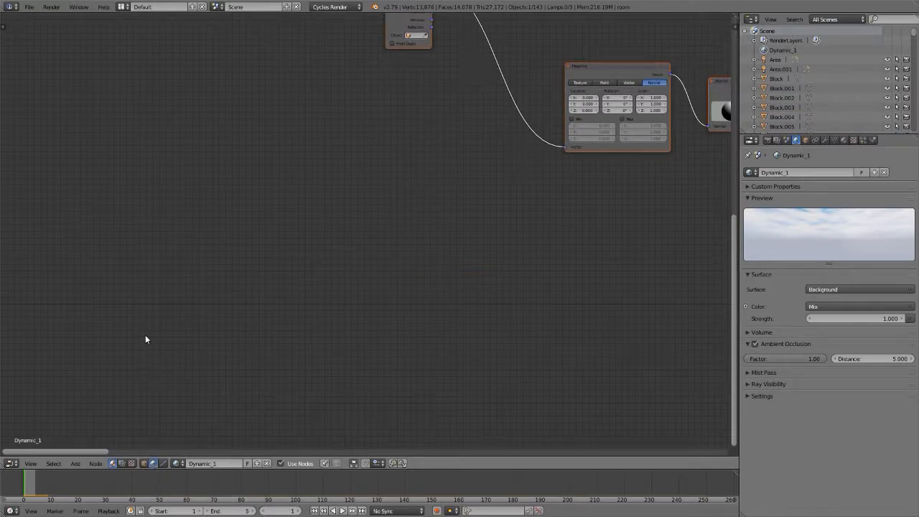
key("Home")
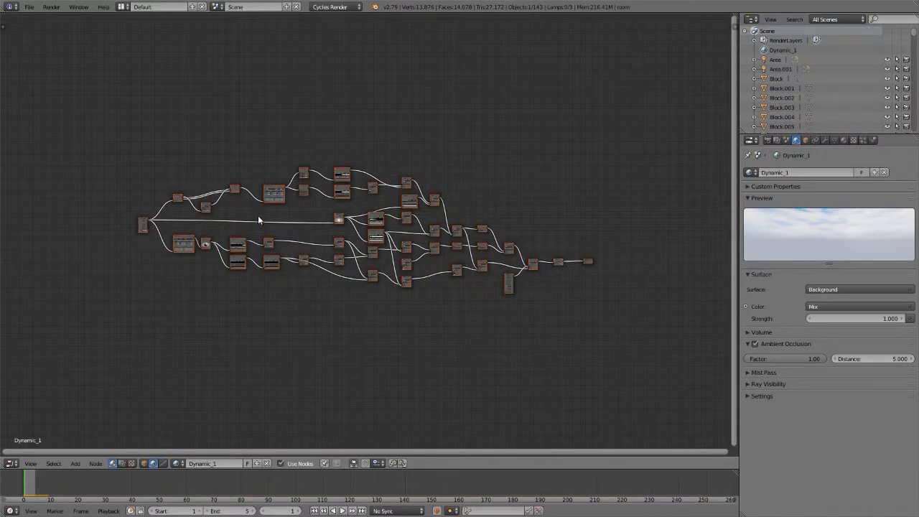
scroll(260, 217, "up", 3)
middle_click_drag(260, 216, 261, 218)
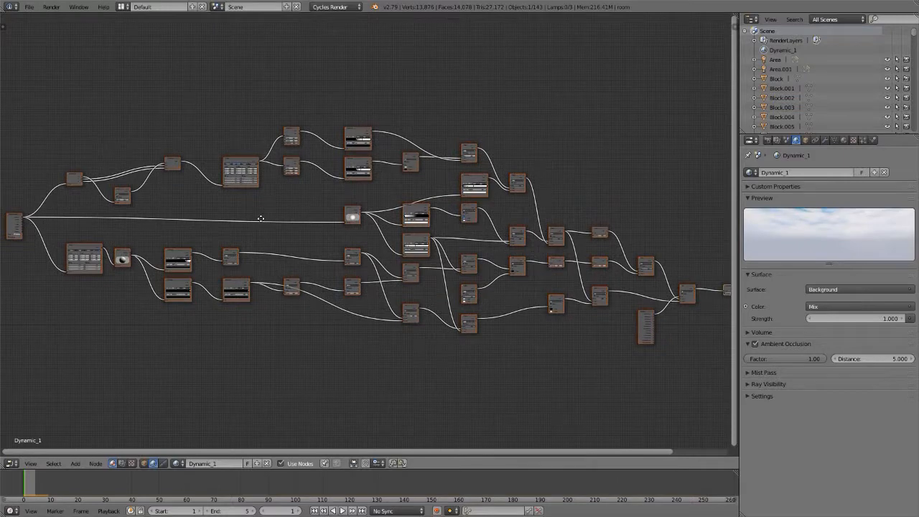
scroll(261, 218, "down", 1)
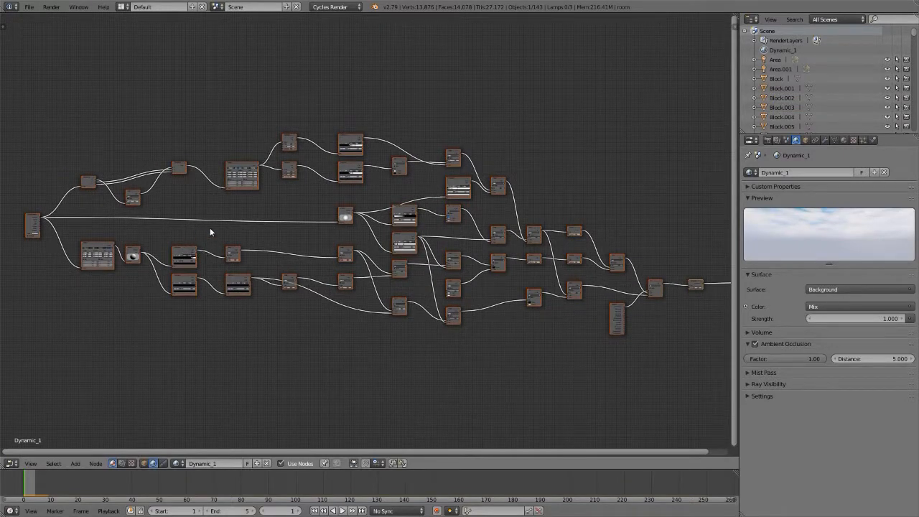
scroll(210, 228, "down", 1)
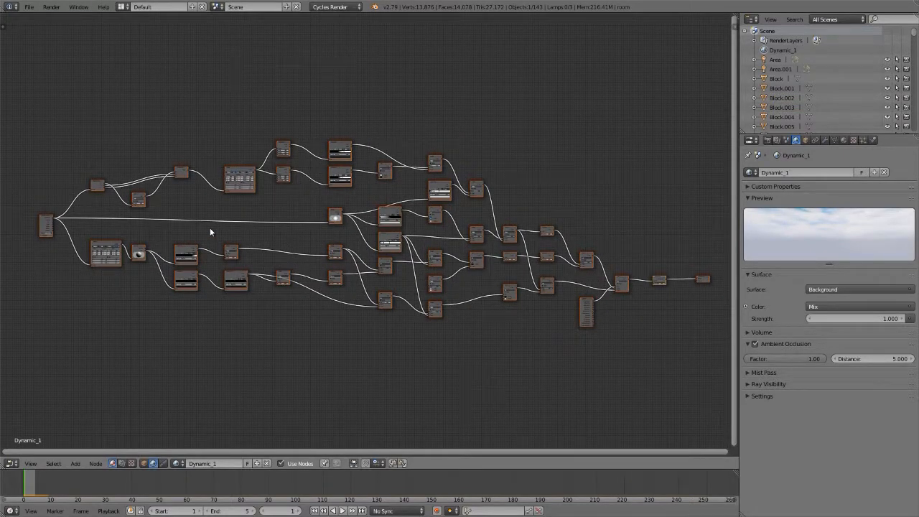
Scale all the Dynamic_1 sky nodes along X by about 0.667 and examine the compacted node tree.
key("s")
key("x")
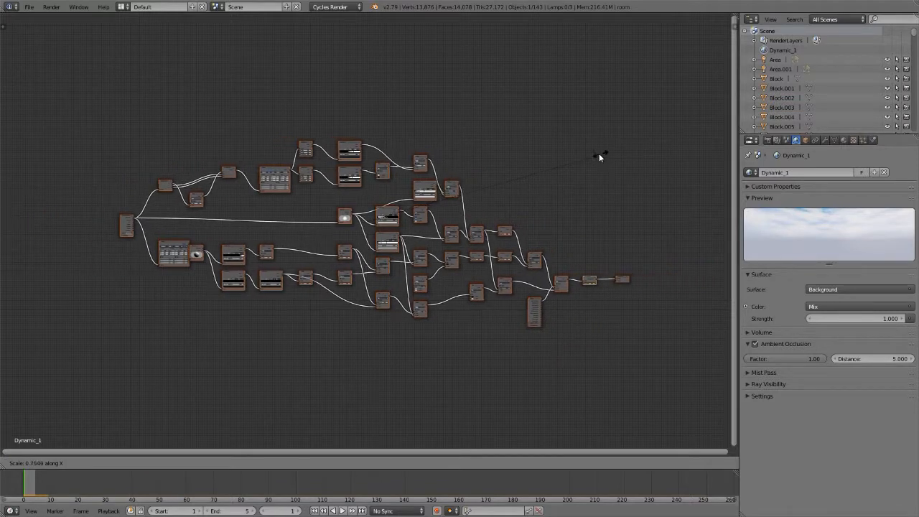
left_click(573, 159)
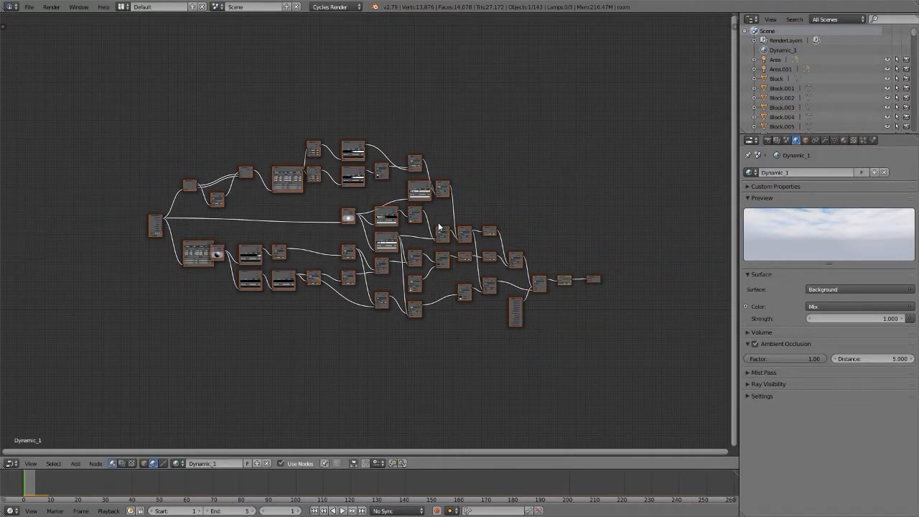
scroll(390, 243, "up", 3)
middle_click_drag(388, 243, 374, 255)
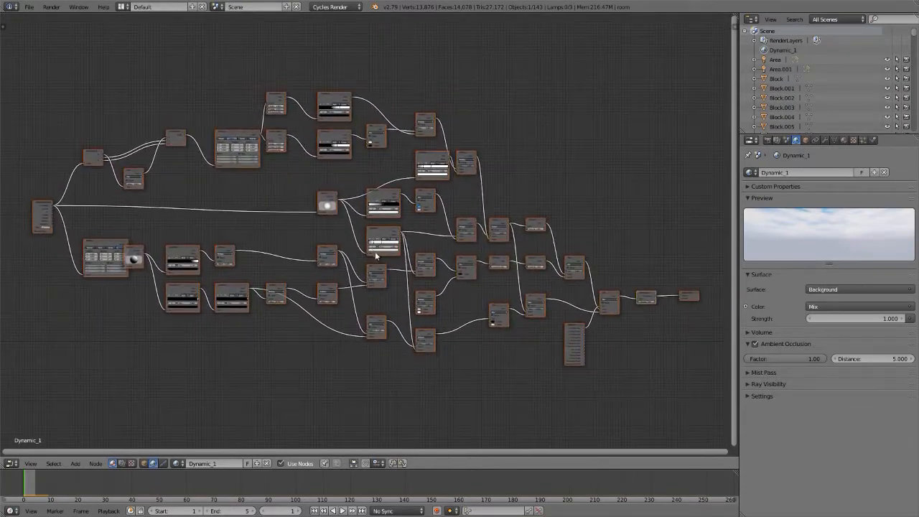
scroll(375, 255, "up", 3)
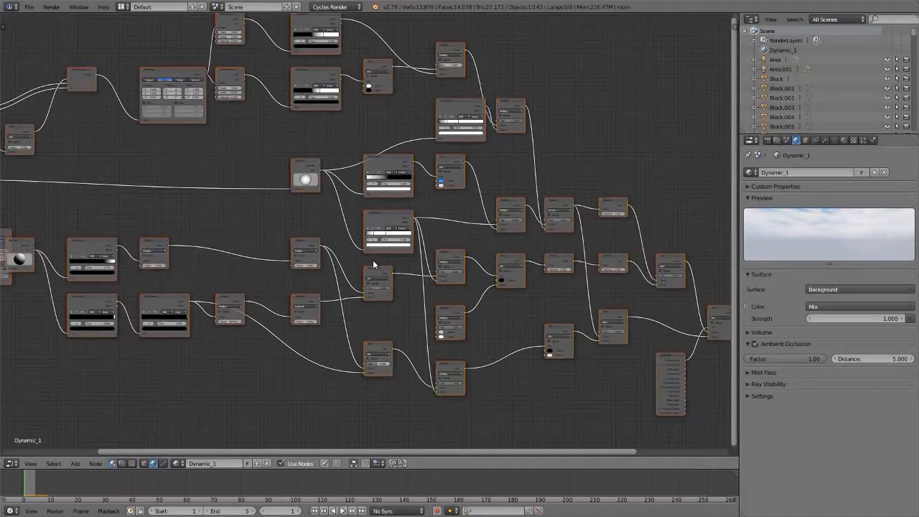
key("Home")
scroll(374, 264, "up", 1)
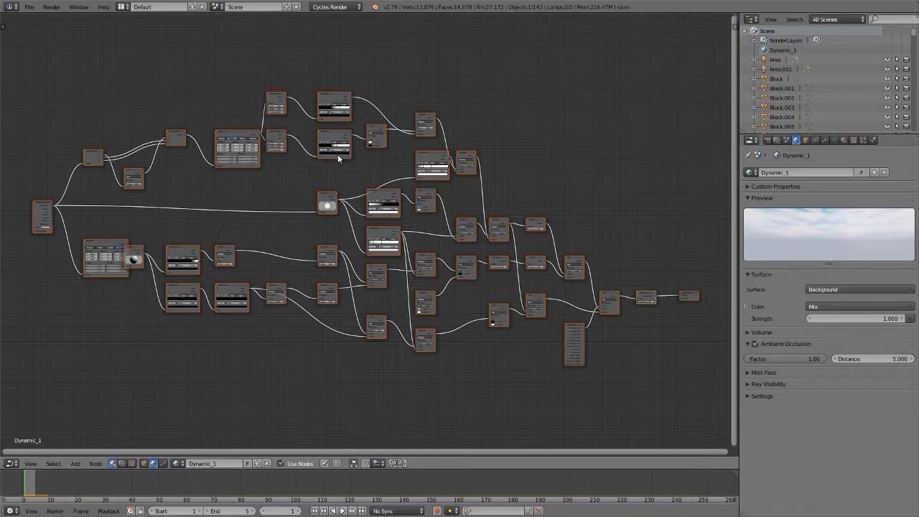
Return to the 3D view, redraw the render border as a tall strip from the back wall to the floor, and preview it rendered.
key("shift+F5")
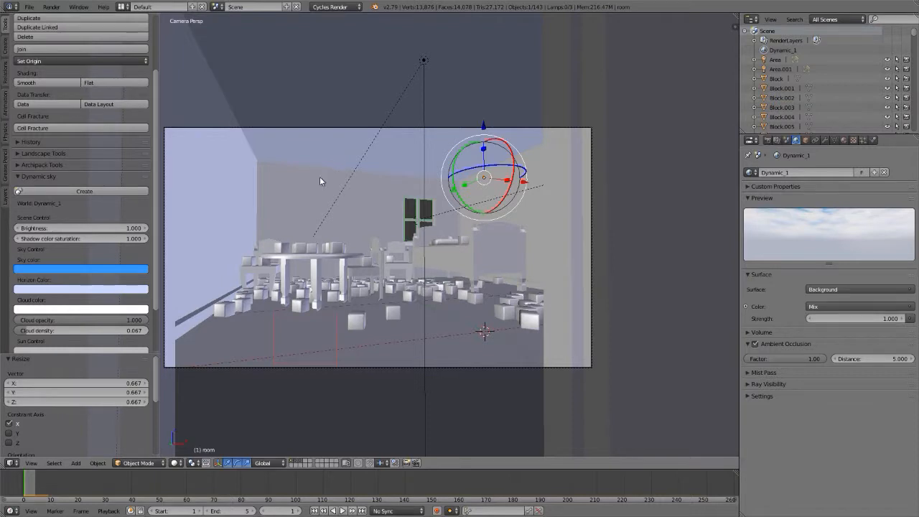
key("ctrl+b")
left_click_drag(339, 172, 382, 354)
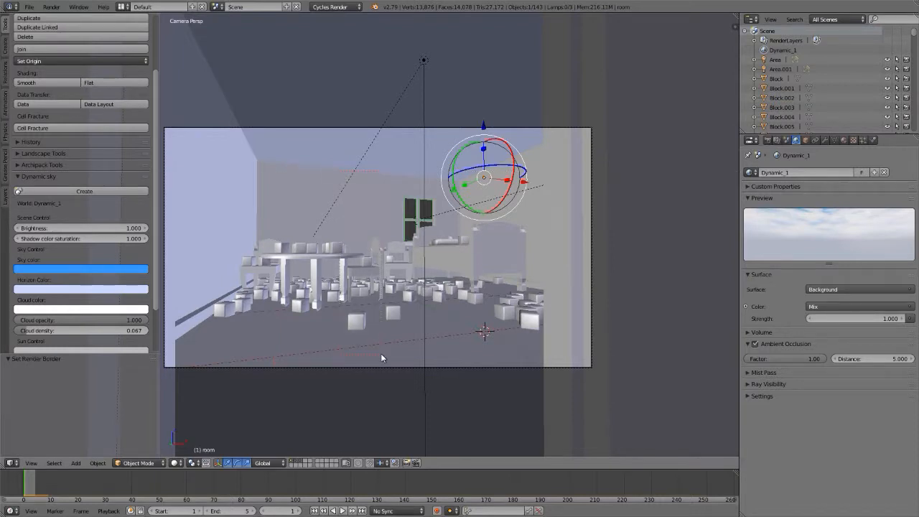
key("shift+z")
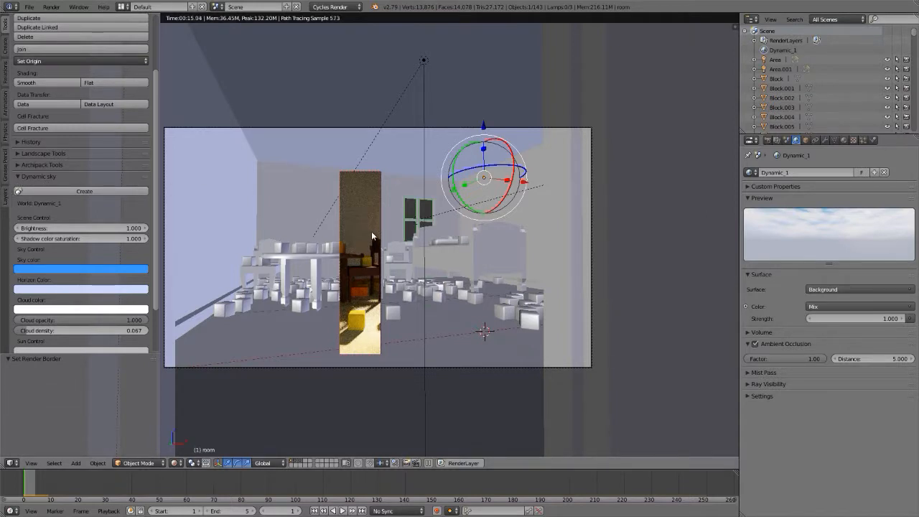
Try a sun value of 1.0 for the Dynamic sky, and restore it to 1.5.
scroll(75, 304, "down", 3)
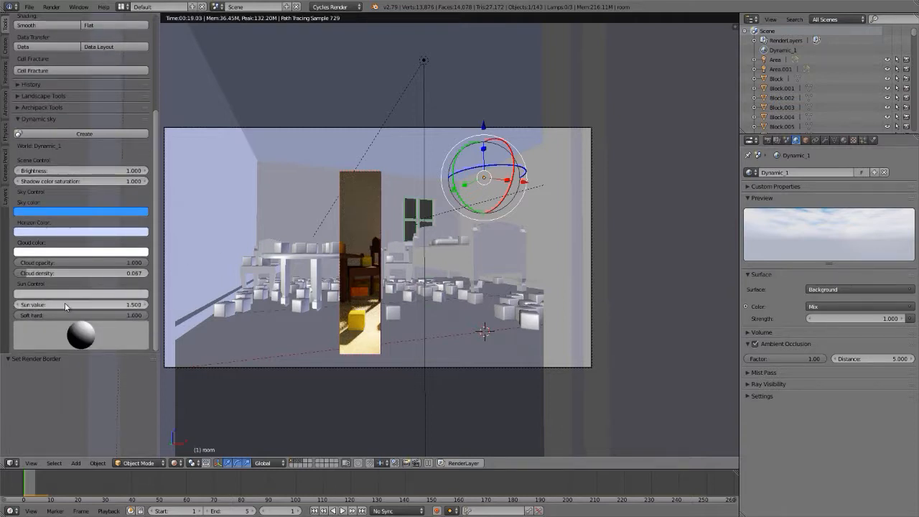
left_click(64, 303)
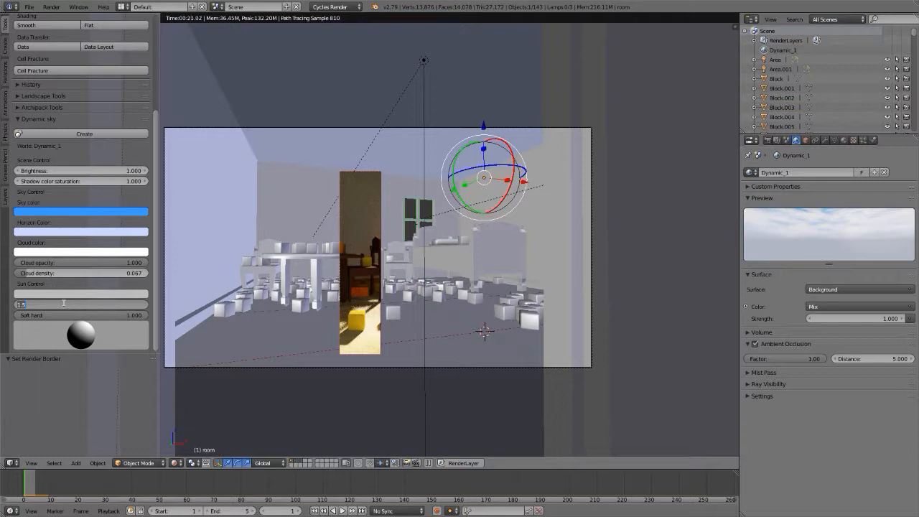
key("Return")
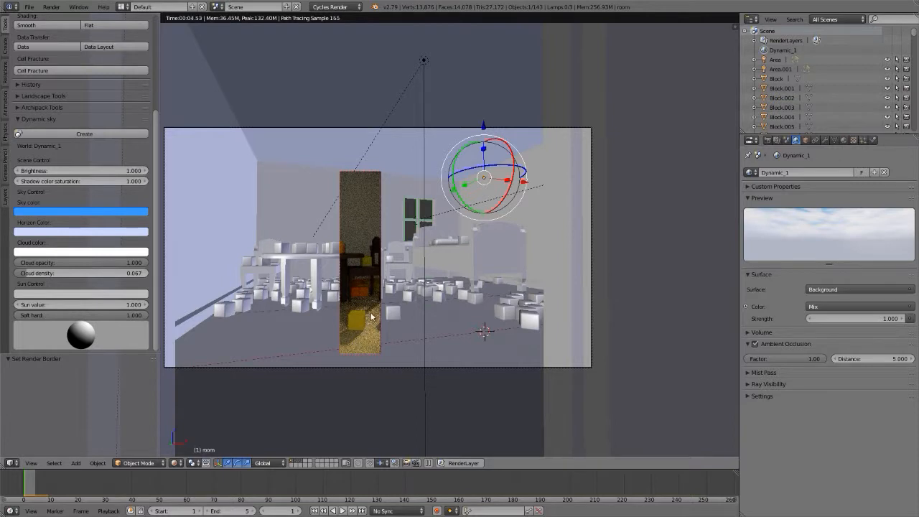
left_click(85, 305)
type("1.5")
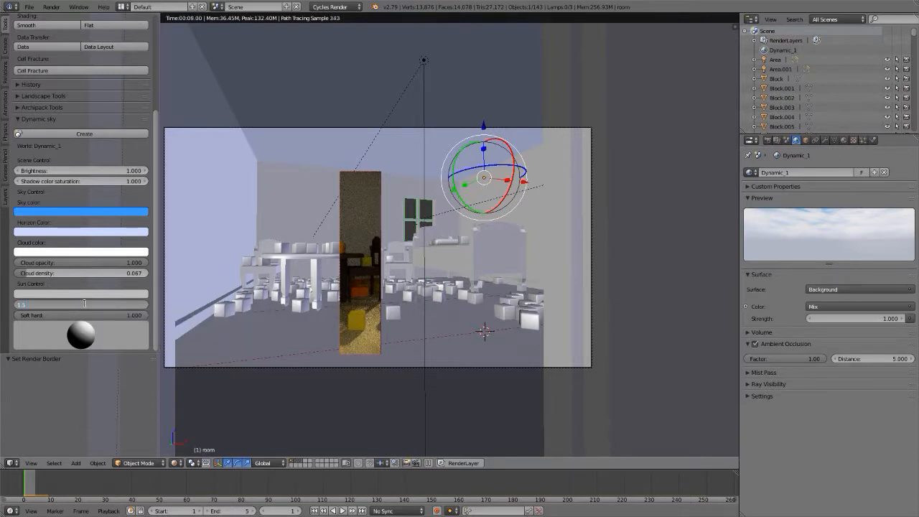
key("Return")
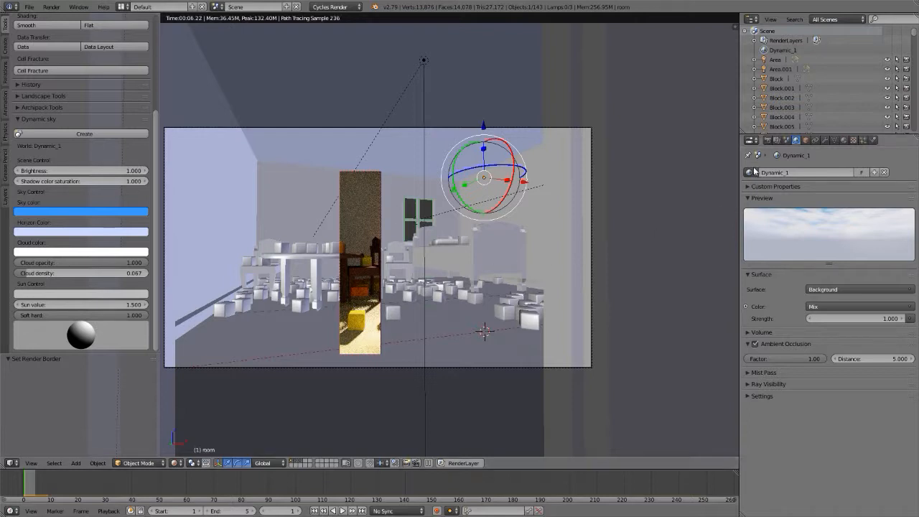
Switch the scene to the world named World, and redraw the render border over the back wall, and again over the table and floor.
left_click(751, 172)
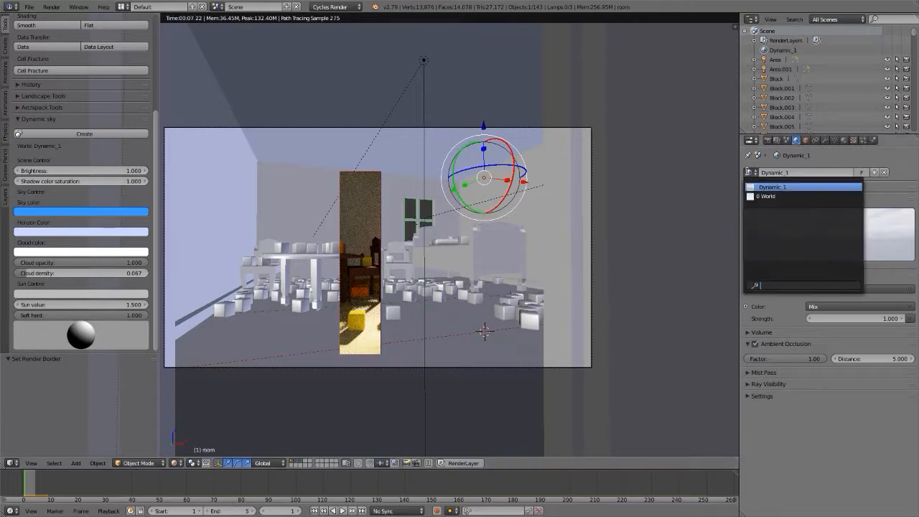
left_click(755, 198)
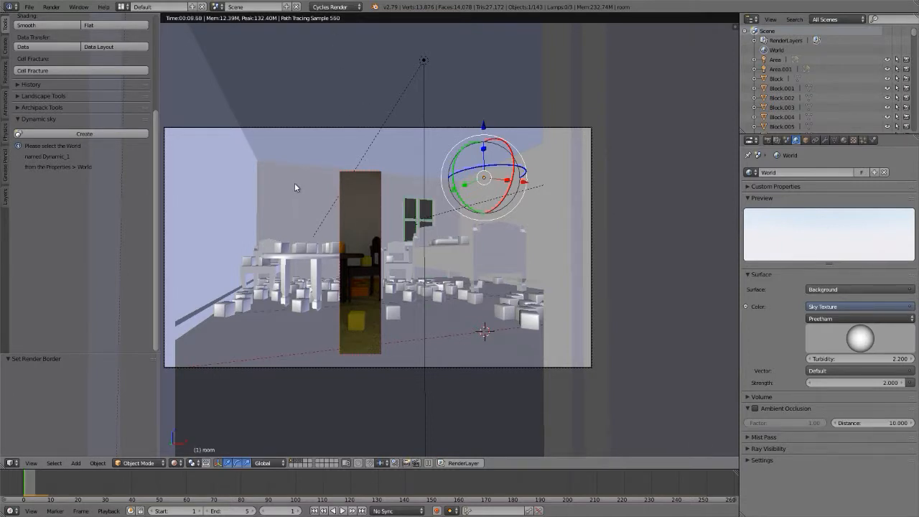
key("ctrl+b")
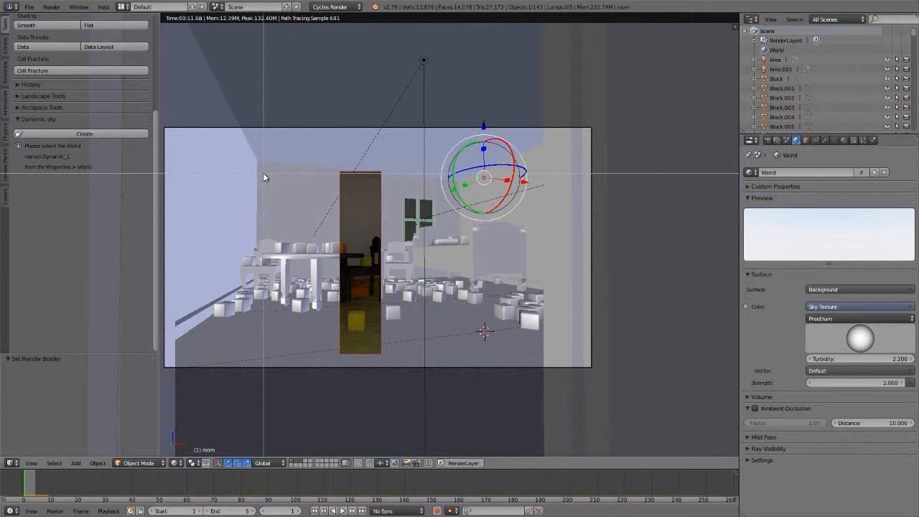
left_click_drag(263, 173, 396, 255)
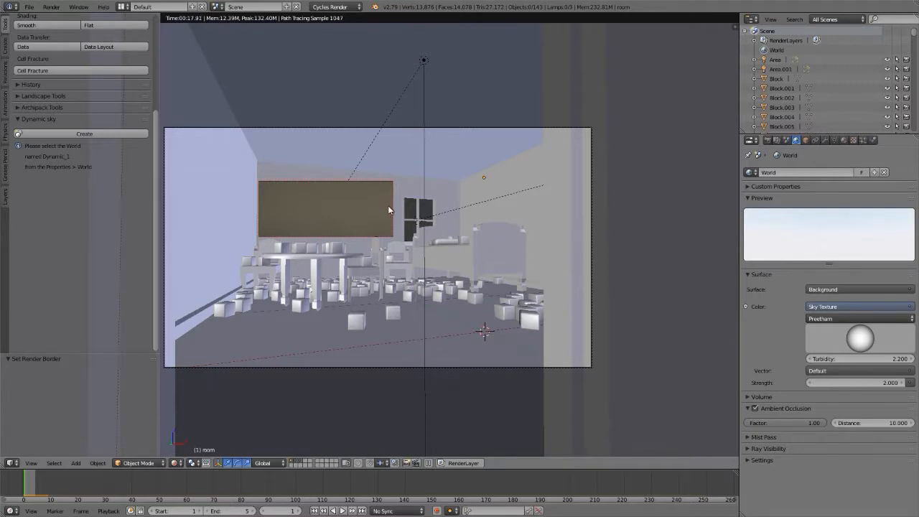
key("ctrl+b")
left_click_drag(285, 363, 411, 232)
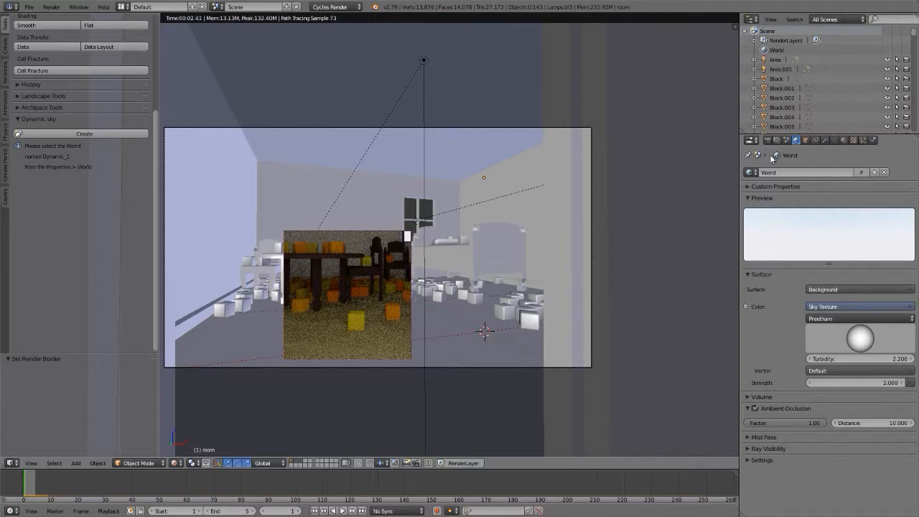
Select the sun lamp named Lamp and set its emission strength to 1.5.
scroll(788, 50, "down", 10)
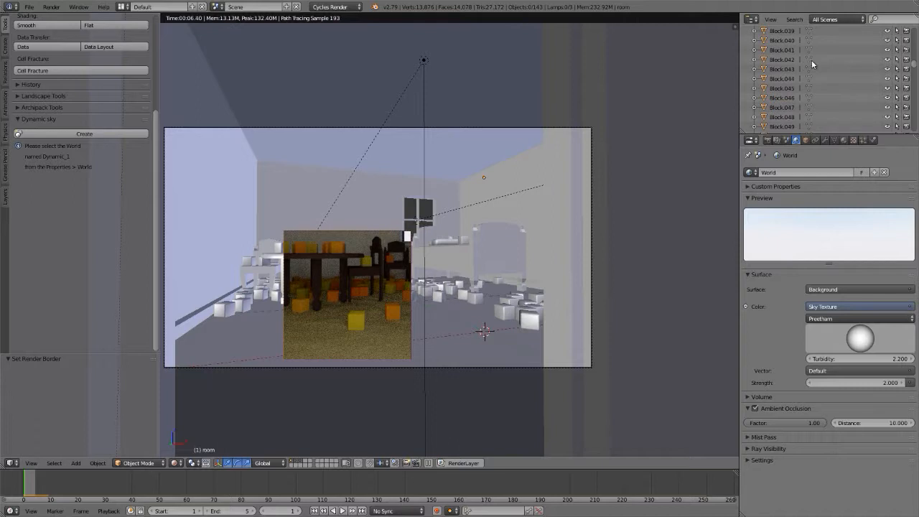
left_click_drag(916, 67, 918, 131)
left_click(777, 85)
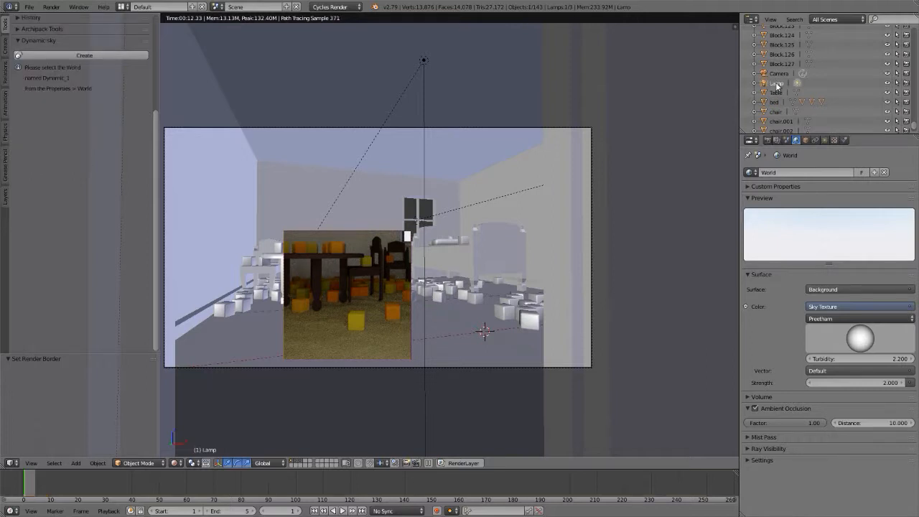
left_click(825, 141)
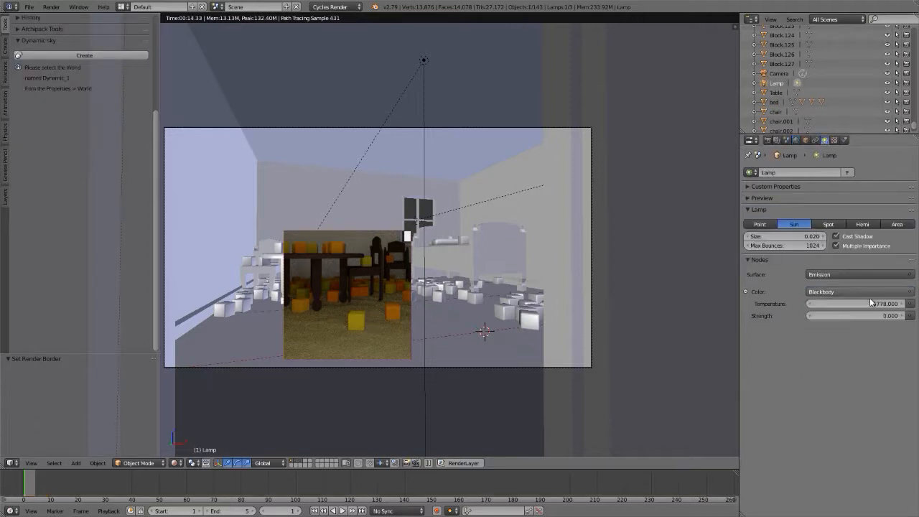
left_click(858, 316)
type("1.5")
key("Return")
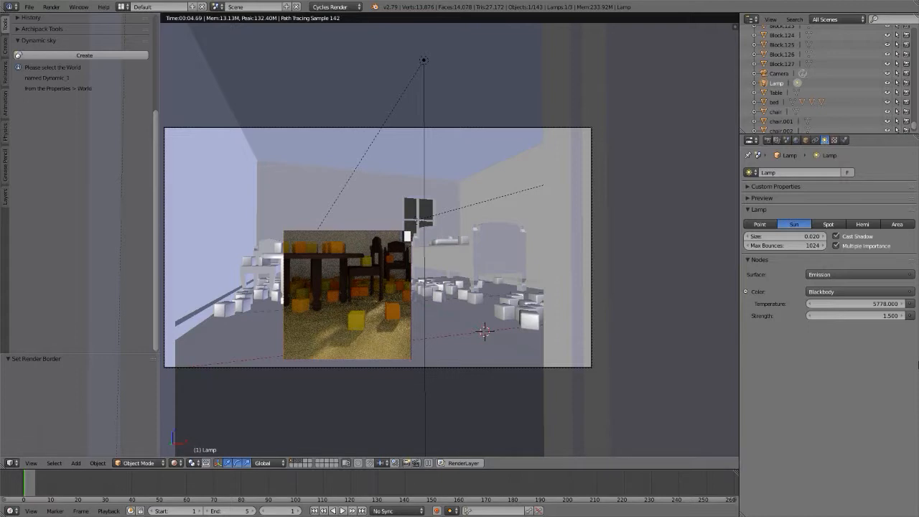
Raise the sun lamp's emission strength in stages to 5 and finally 18.
left_click(849, 315)
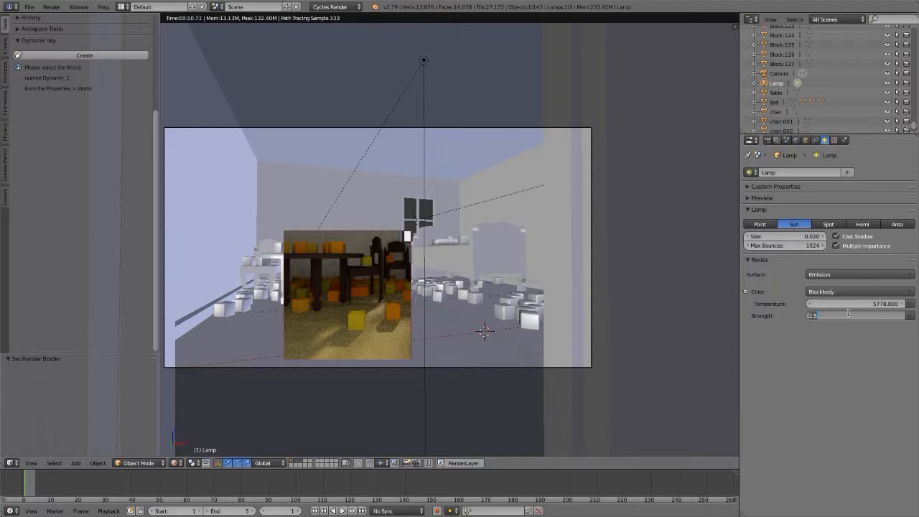
type("5")
key("Return")
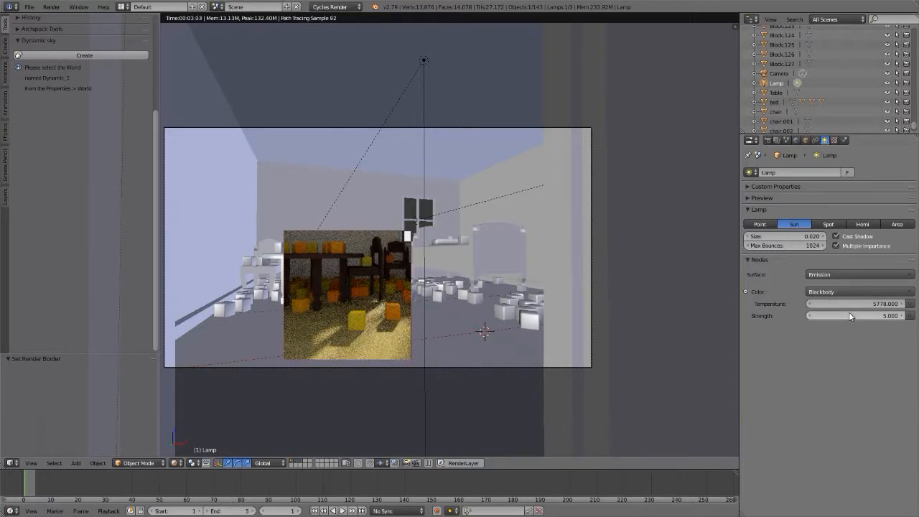
left_click(850, 314)
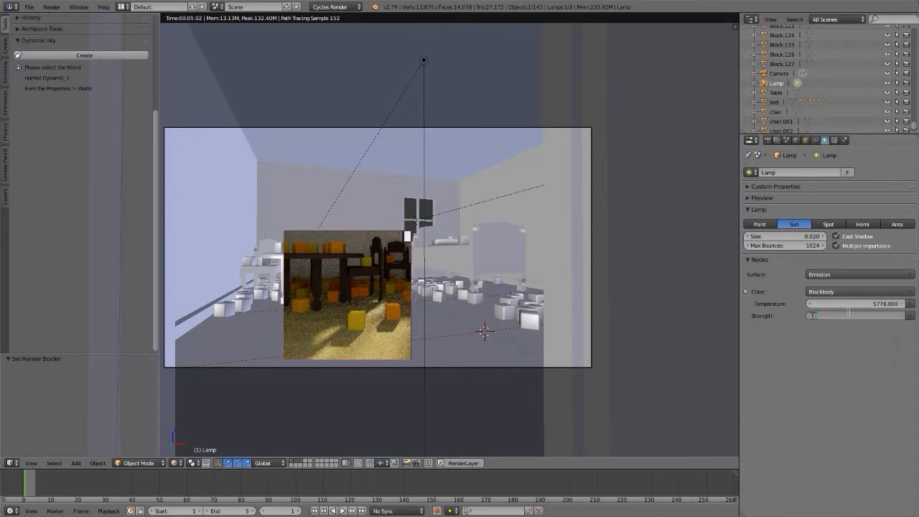
type("9")
key("Return")
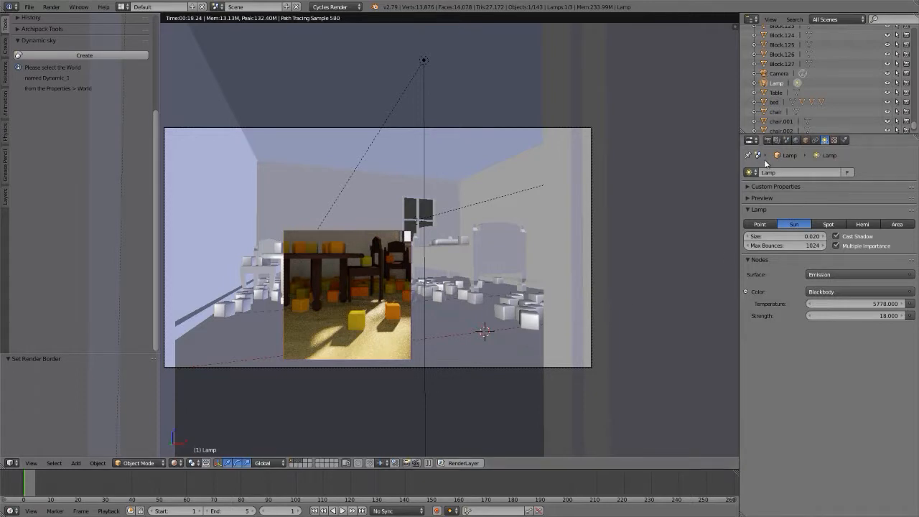
Set the preview samples in the render sampling settings to 1200.
left_click(768, 141)
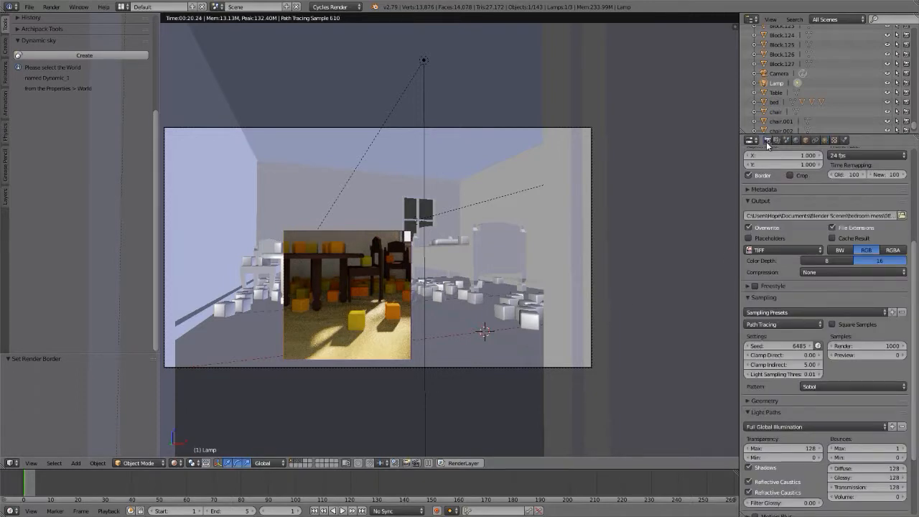
left_click(869, 356)
type("1200")
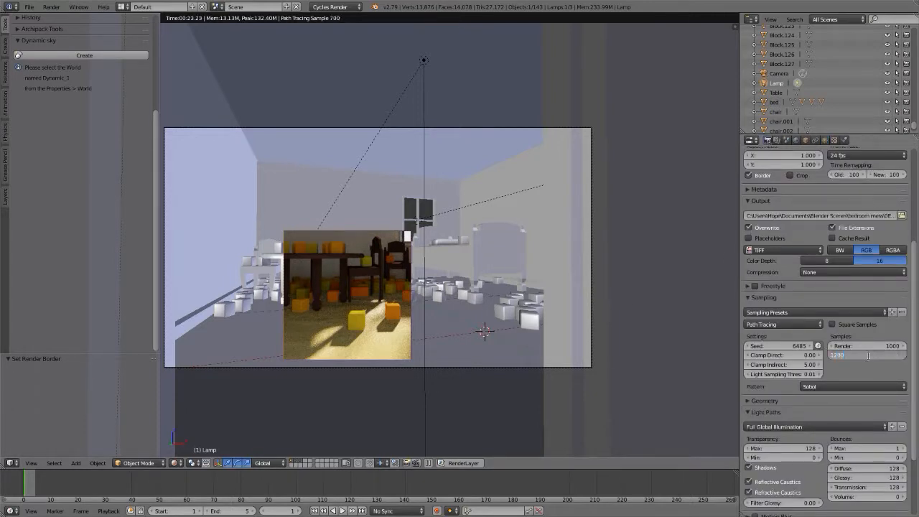
key("Return")
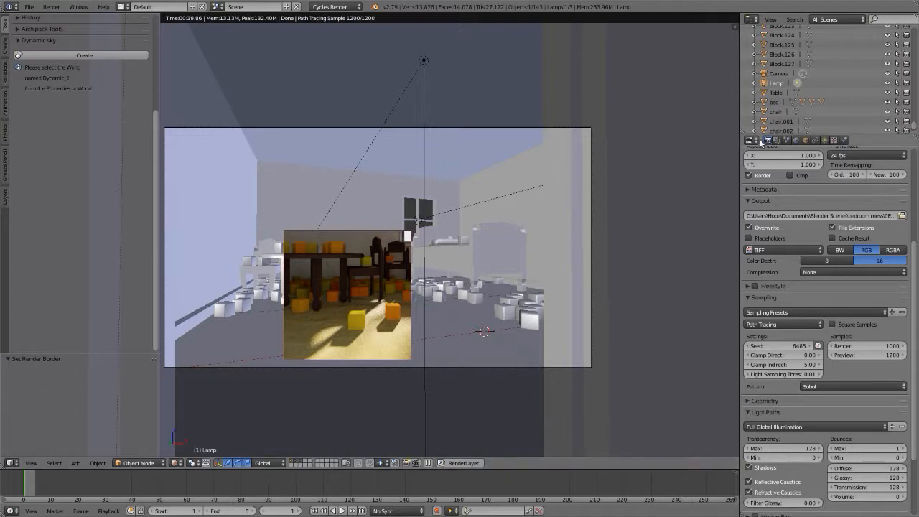
Review the scene's color management view and look options, and set the view transform to False Color.
left_click(792, 142)
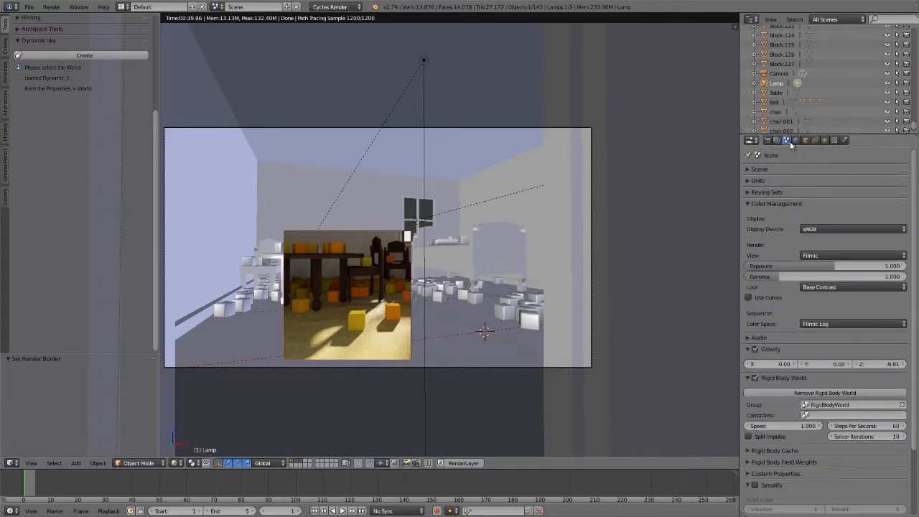
left_click(835, 256)
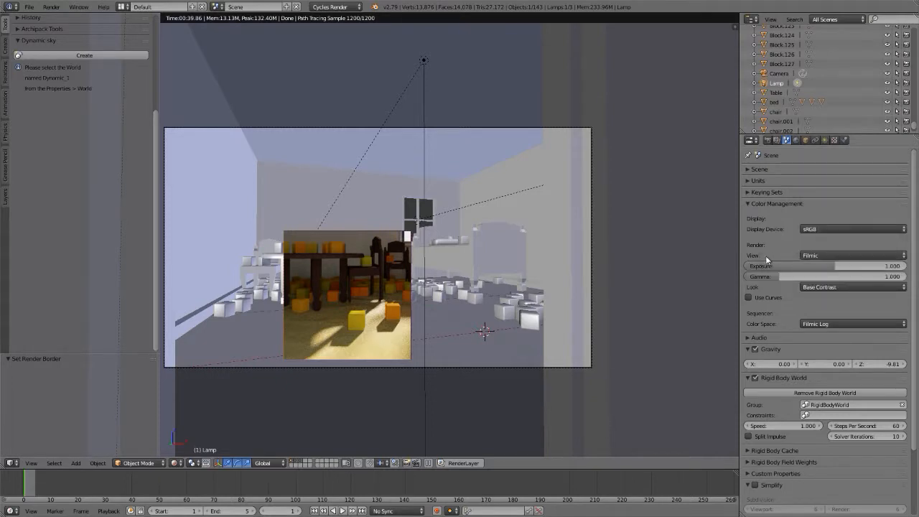
left_click(834, 252)
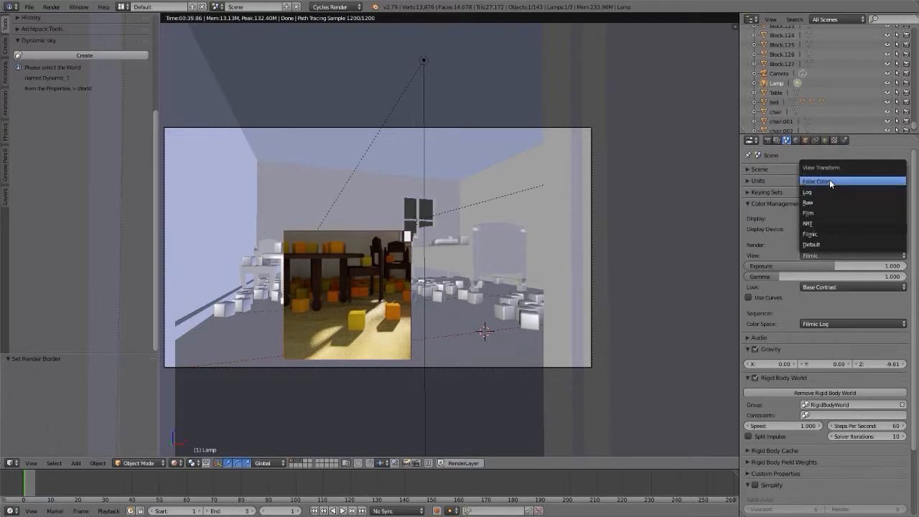
left_click(839, 288)
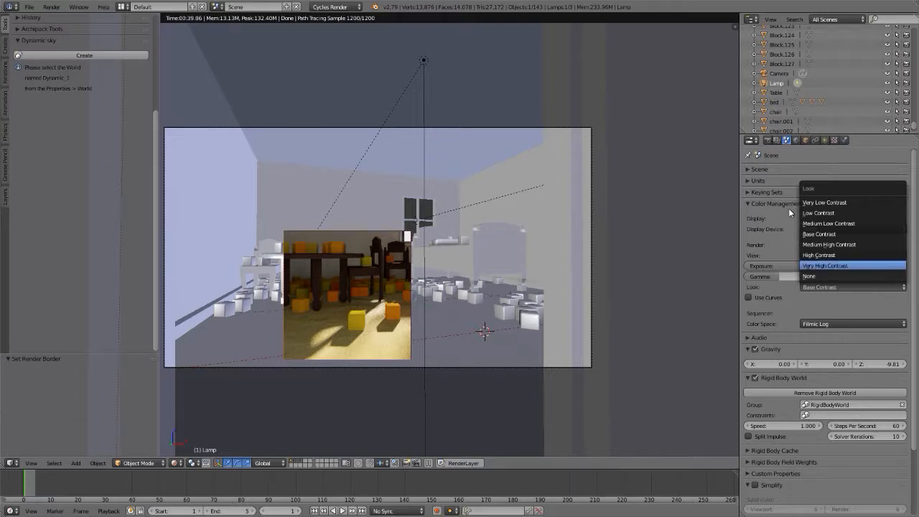
left_click(821, 254)
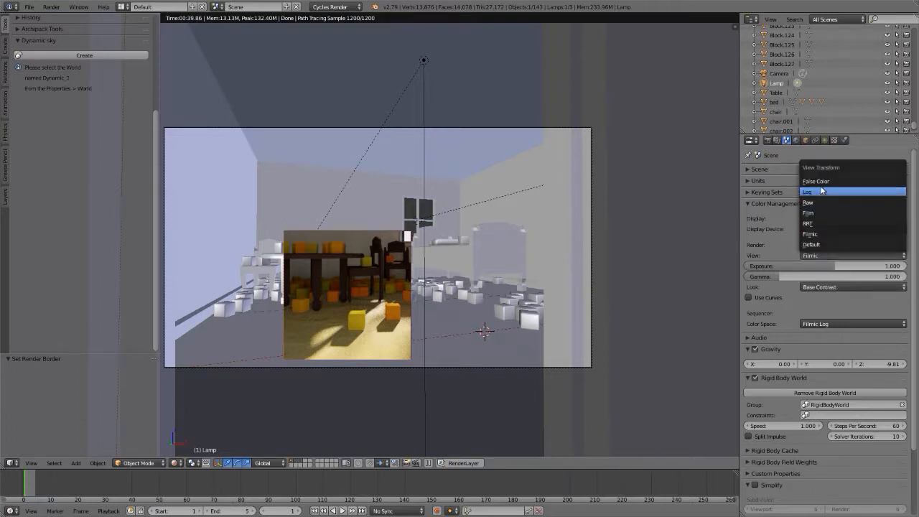
left_click(822, 186)
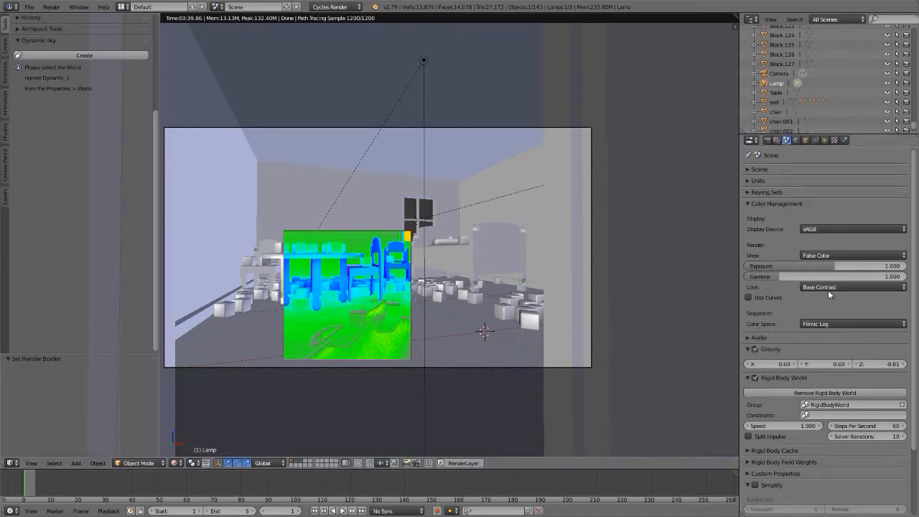
Vary the color management exposure through about 3.47, 7.63 and 3.23, and leave it at about 4.37.
left_click_drag(835, 267, 854, 267)
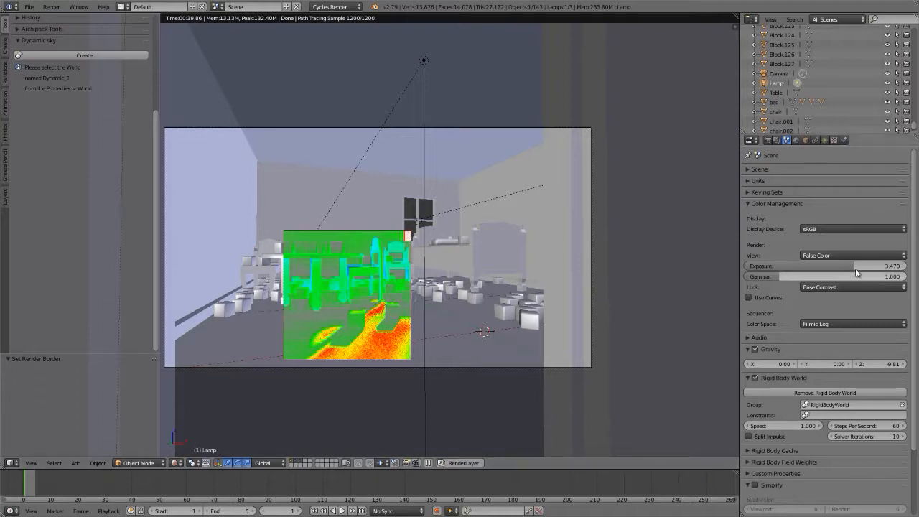
left_click_drag(856, 267, 880, 266)
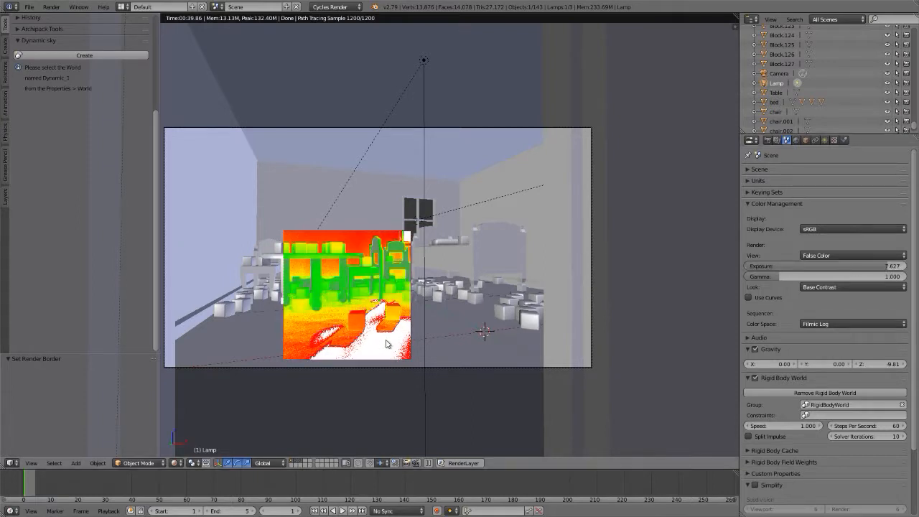
left_click_drag(891, 266, 854, 268)
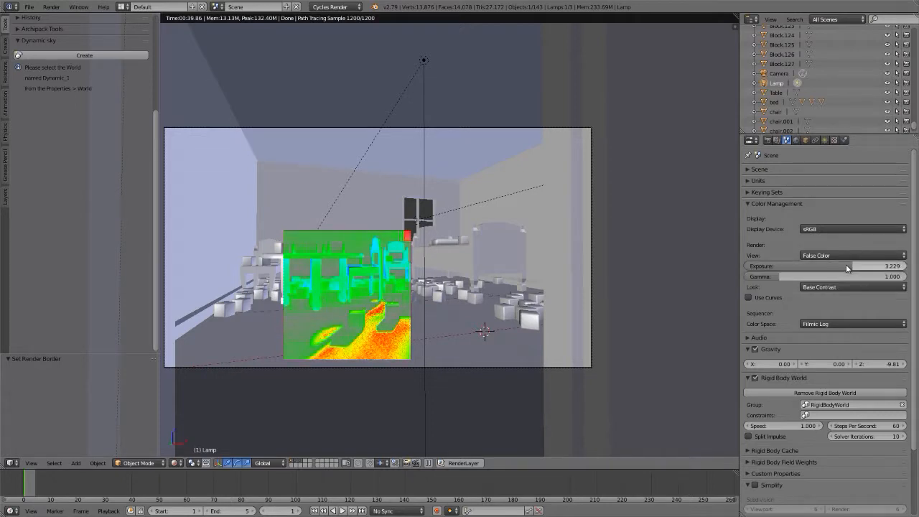
left_click_drag(847, 262, 862, 264)
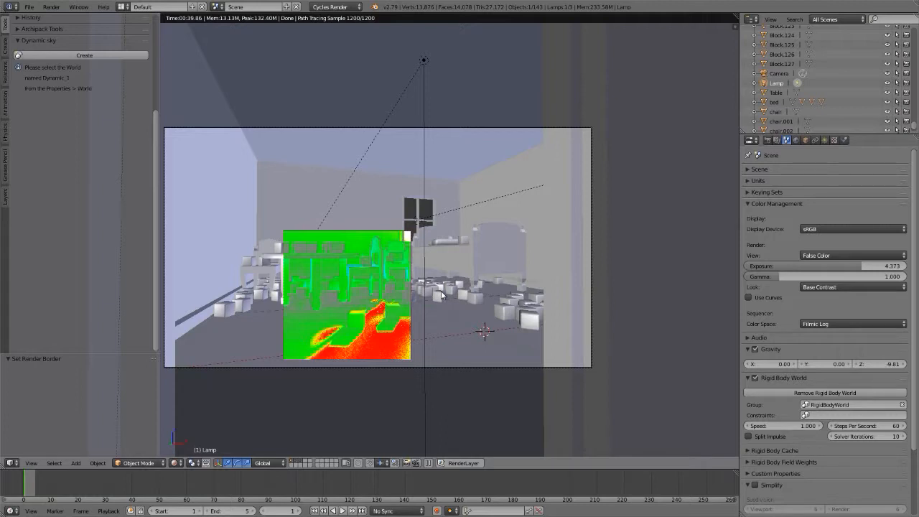
Expand the bed frame material's preview, and examine the room's floor material on a sphere preview in false color.
left_click(767, 140)
scroll(852, 371, "down", 4)
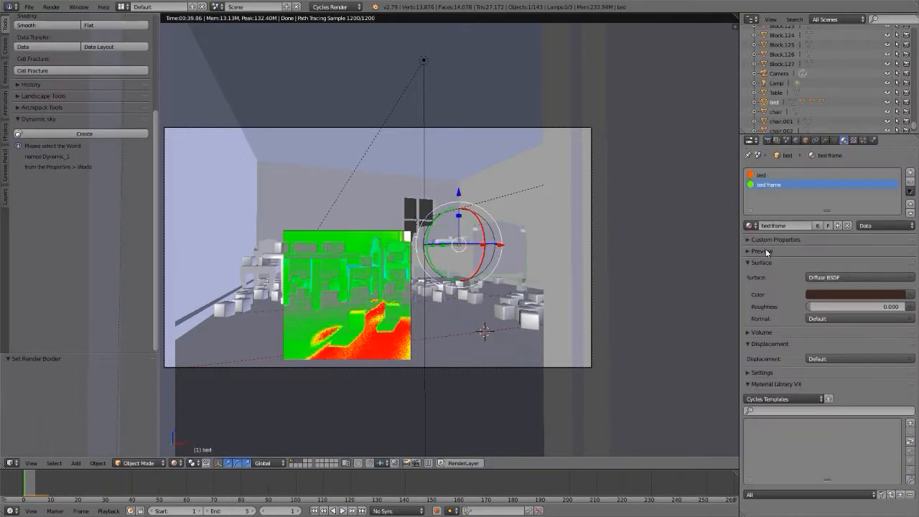
left_click(766, 250)
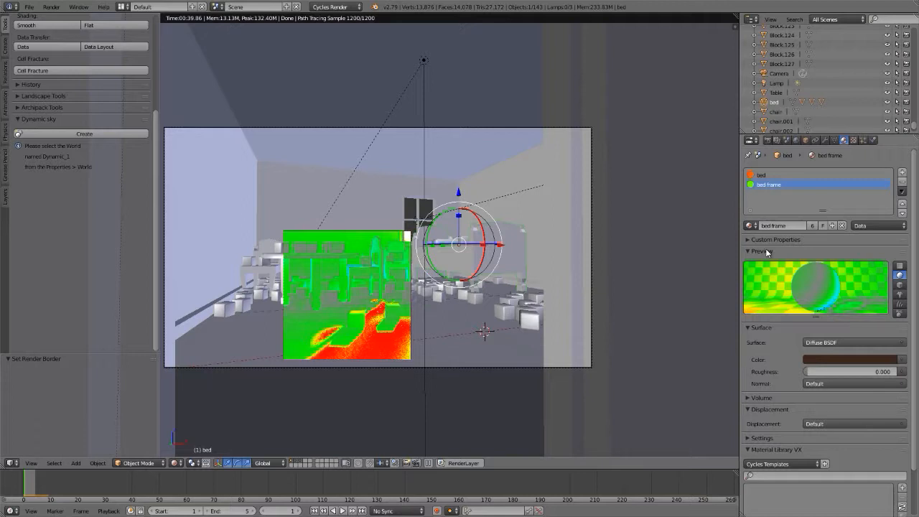
right_click(522, 348)
left_click(787, 140)
left_click(844, 141)
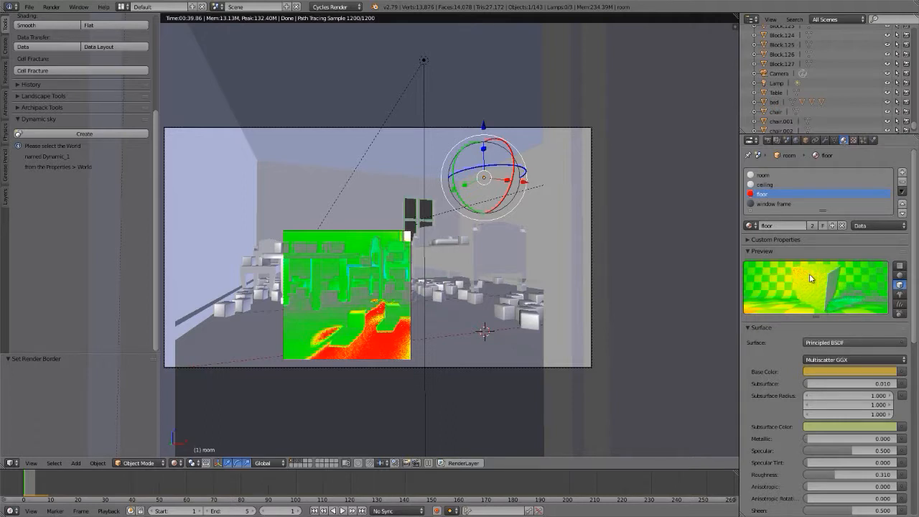
left_click(901, 275)
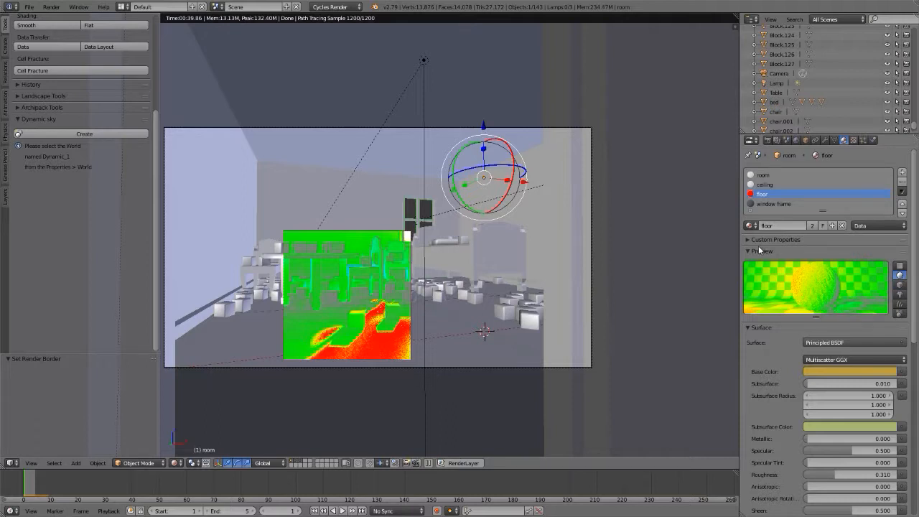
Examine the window frame, ceiling and room material previews and the world's sky preview in False Color.
left_click(755, 204)
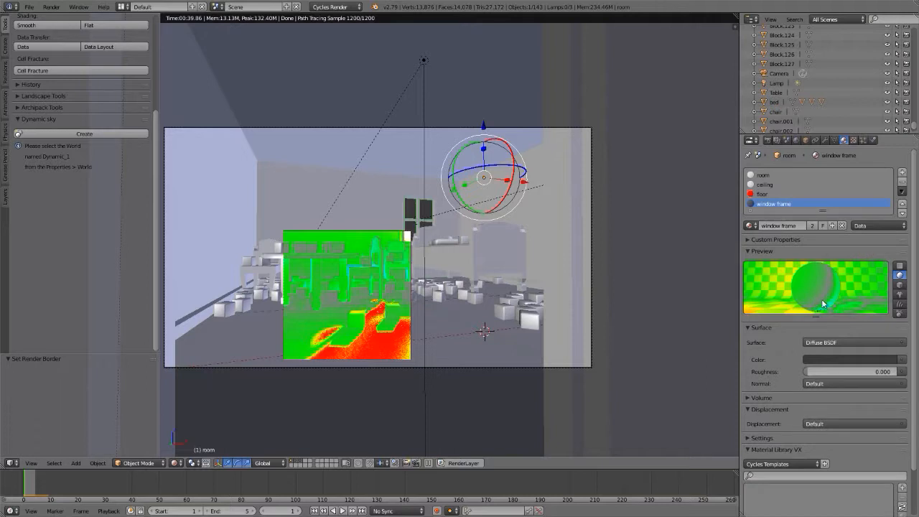
left_click(752, 186)
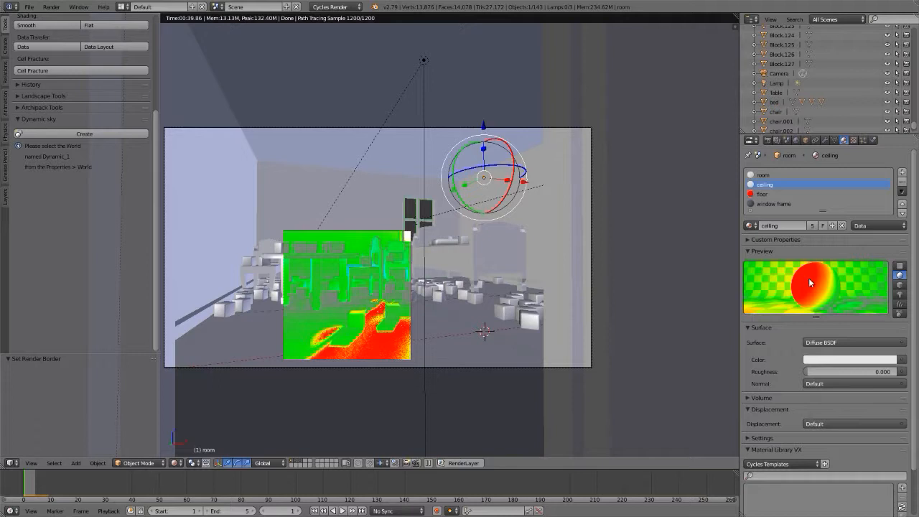
left_click(752, 176)
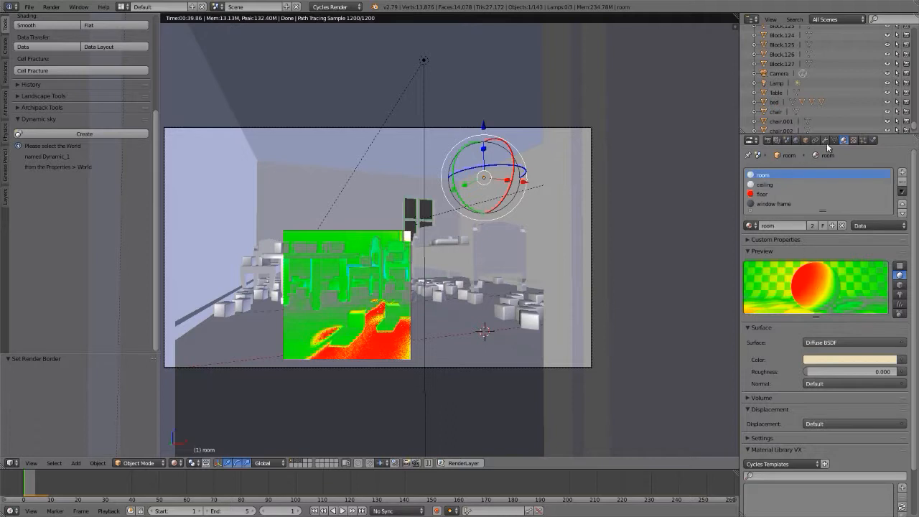
left_click(797, 141)
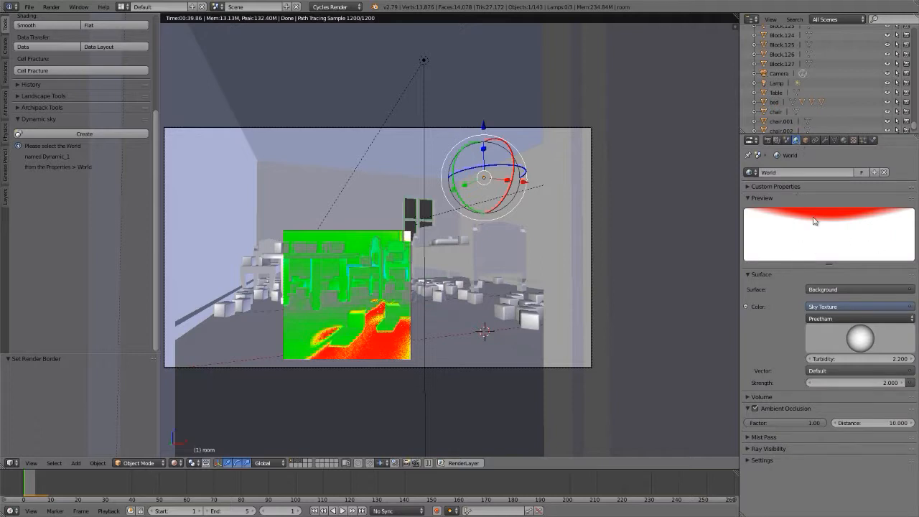
Set the scene's color management exposure to 1 and the view transform to Filmic.
left_click(788, 140)
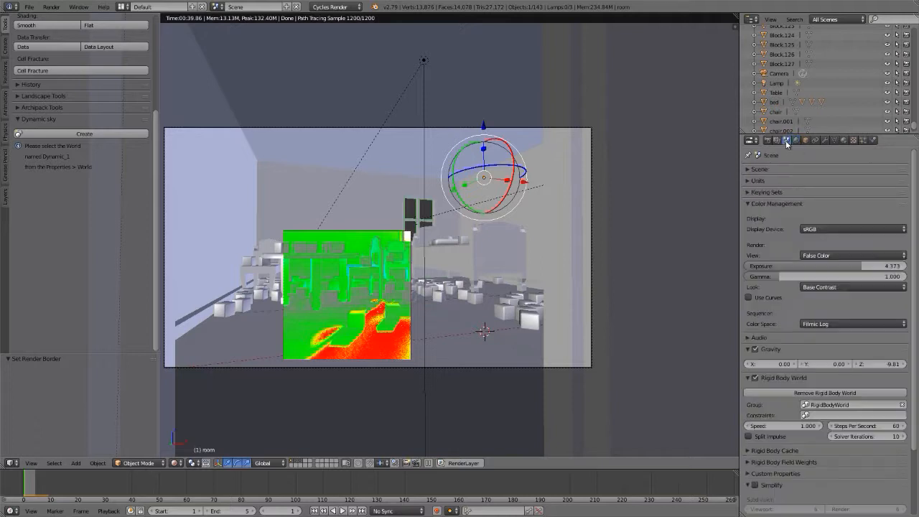
left_click_drag(860, 266, 820, 266)
left_click(820, 265)
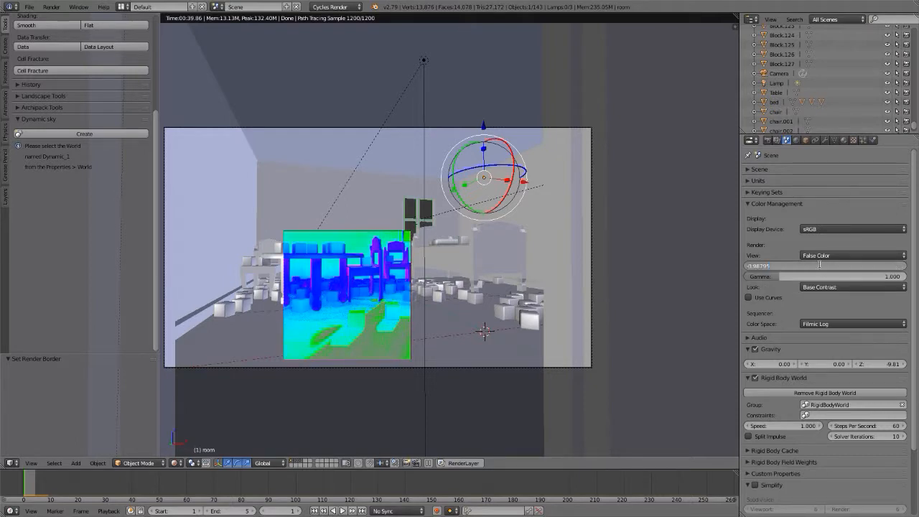
type("1")
key("Return")
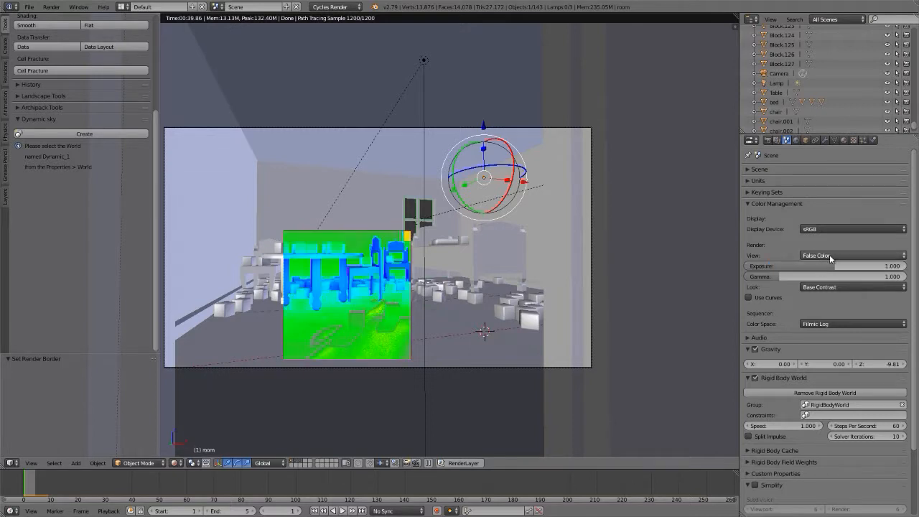
left_click(830, 256)
left_click(818, 234)
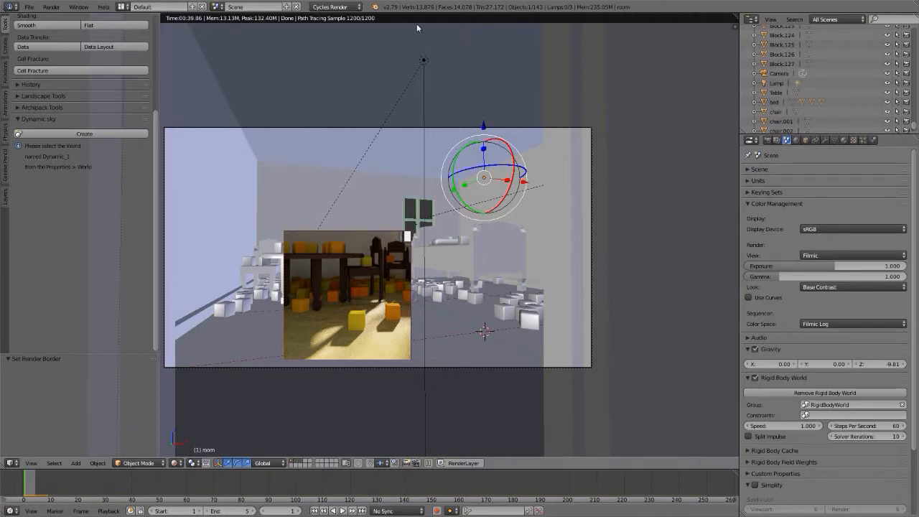
Set the world's ambient occlusion distance to 5.
left_click(797, 140)
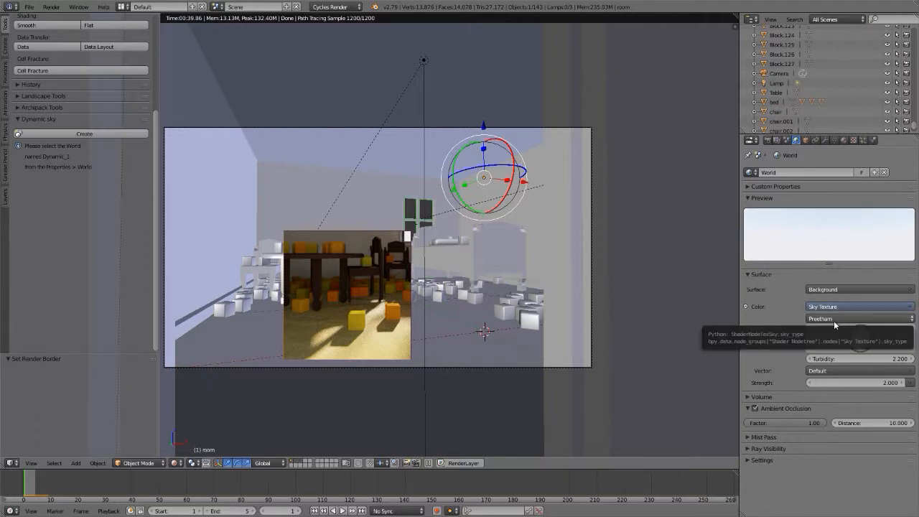
left_click(786, 140)
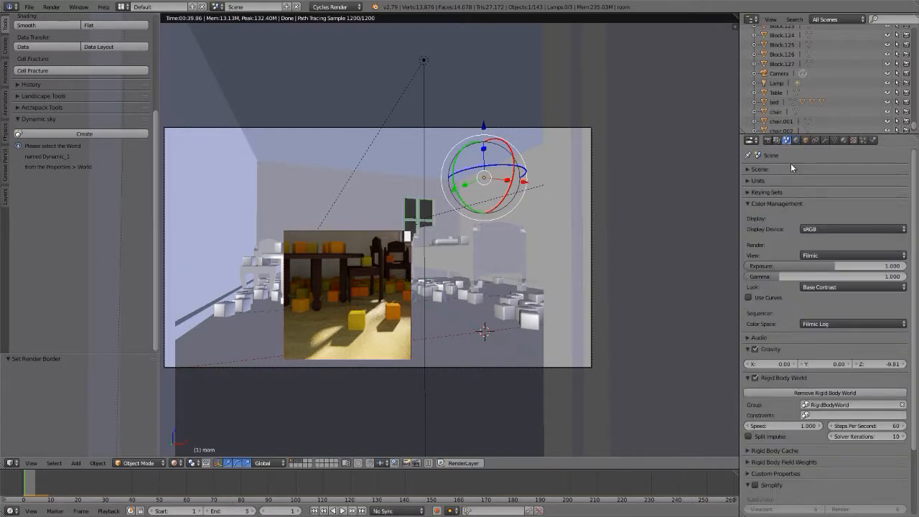
left_click(797, 140)
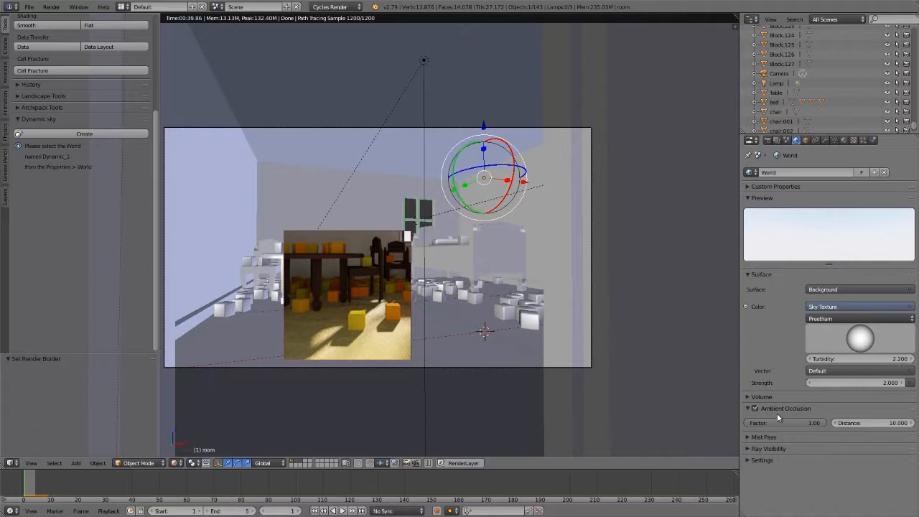
left_click(866, 422)
type("5")
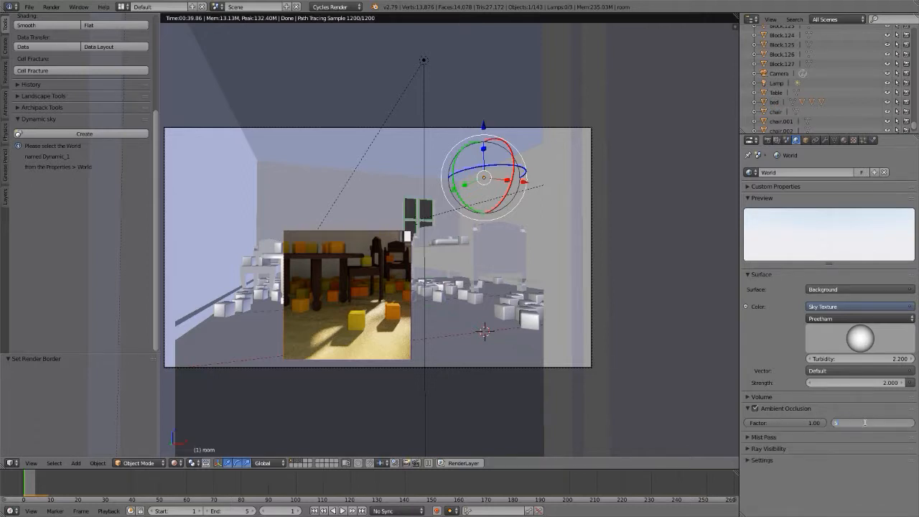
key("Return")
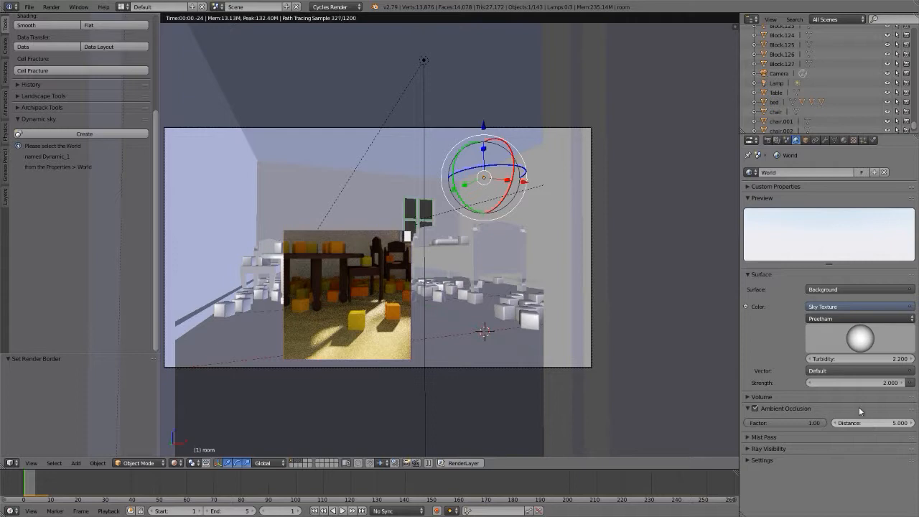
Check the bordered render preview with the False Color view transform, and switch back to Filmic.
left_click(787, 141)
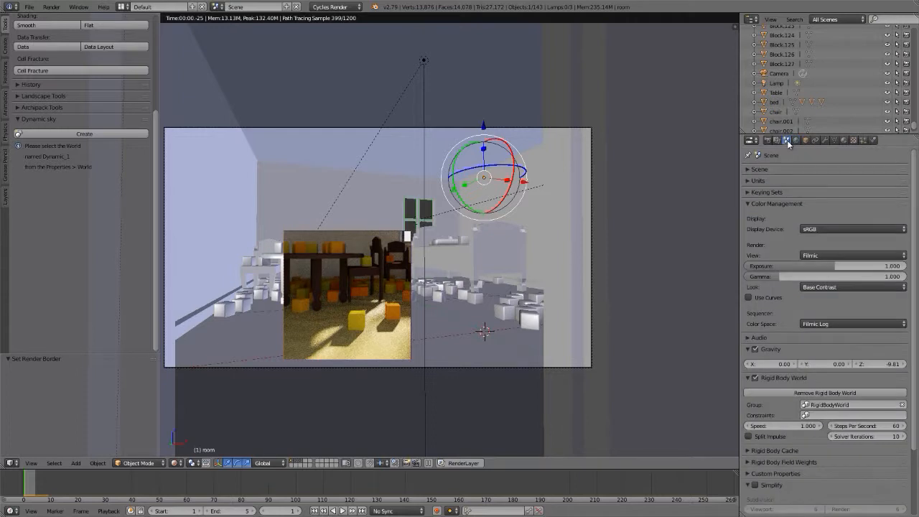
left_click(833, 253)
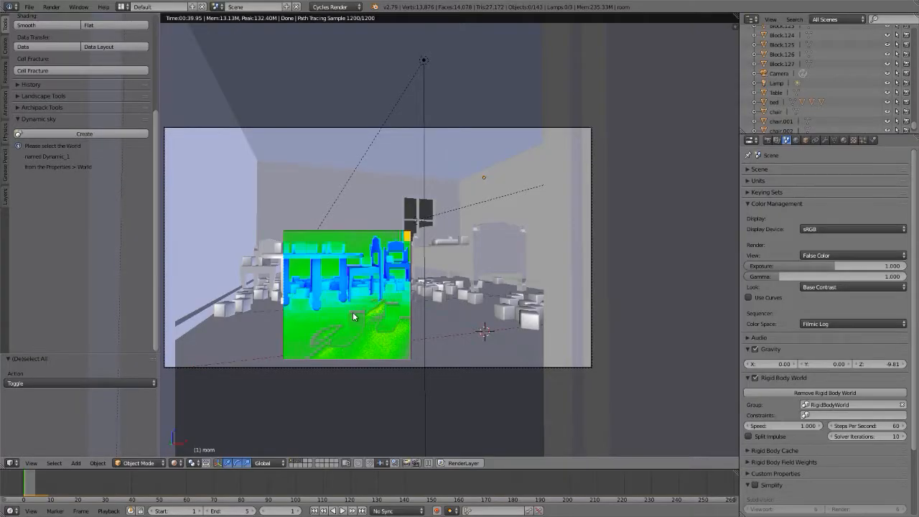
left_click(831, 253)
left_click(831, 231)
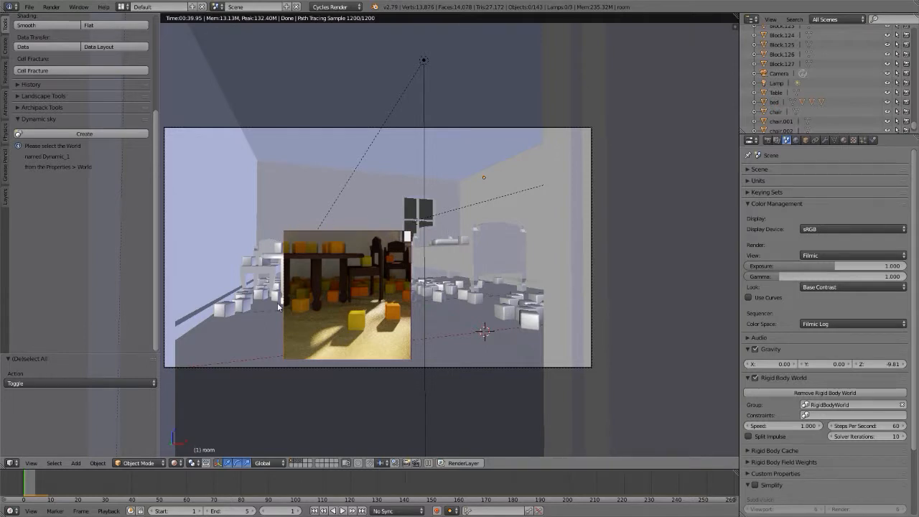
Turn off scene layer 3 and preview the bordered area in rendered shading from the camera view.
right_click(645, 81)
key("KP_0")
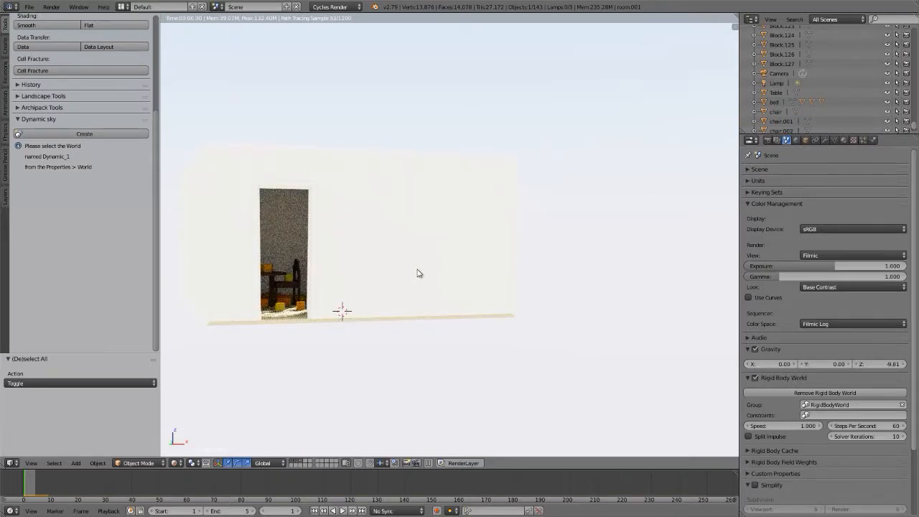
key("shift+z")
middle_click_drag(369, 232, 379, 237)
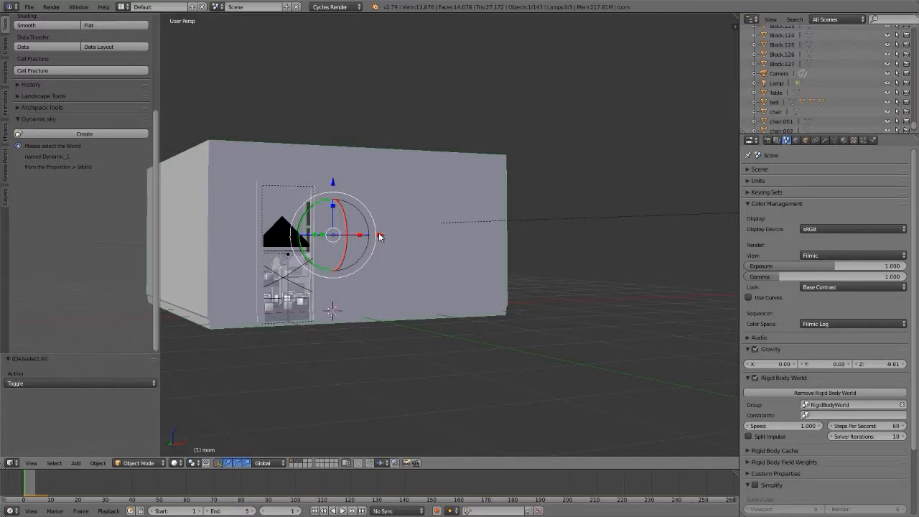
key("shift+3")
key("KP_0")
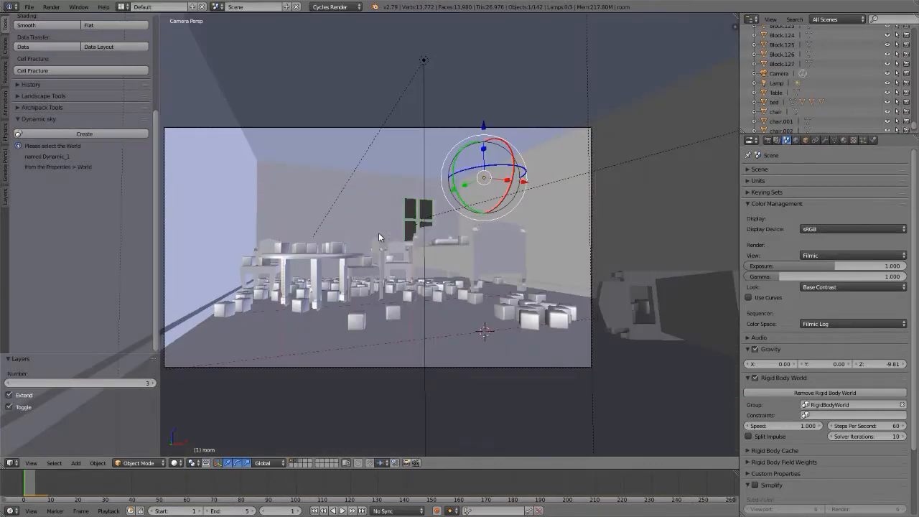
key("shift+z")
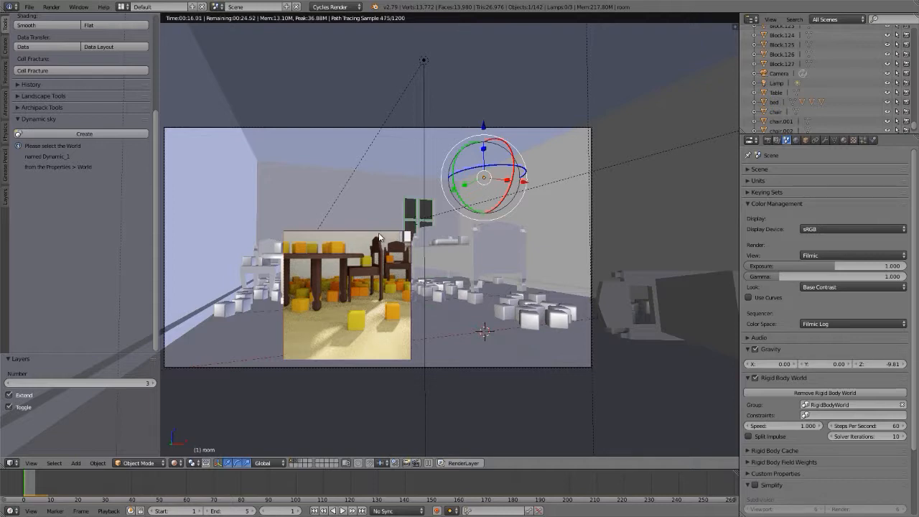
Compare the stored renders in slots 3, 1 and 2, and return to the camera view.
key("F12")
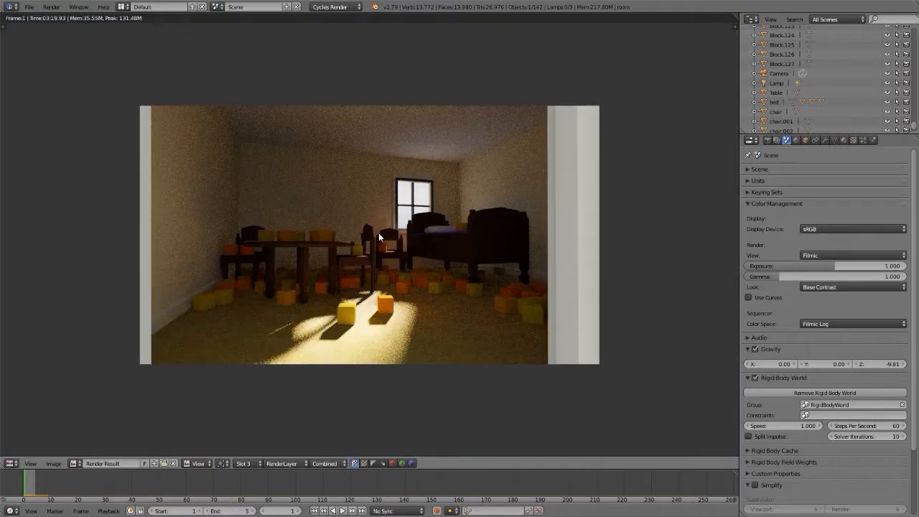
key("j")
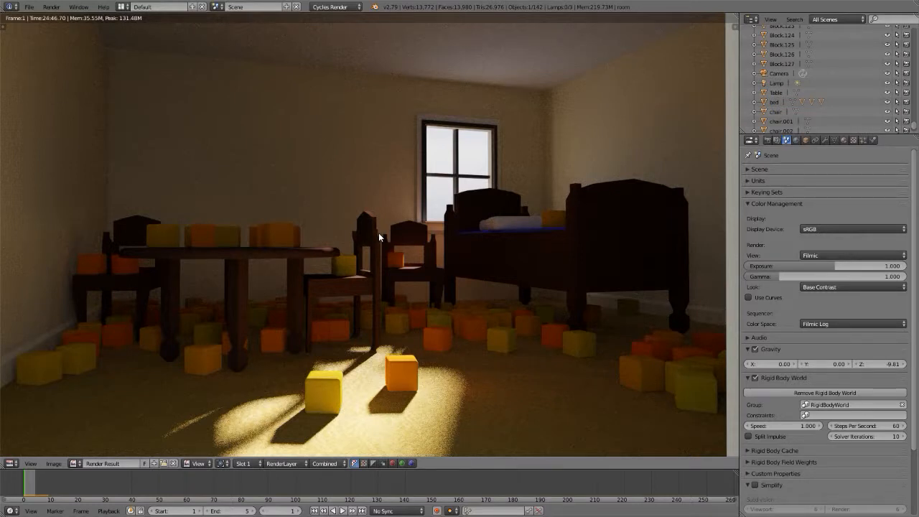
key("j")
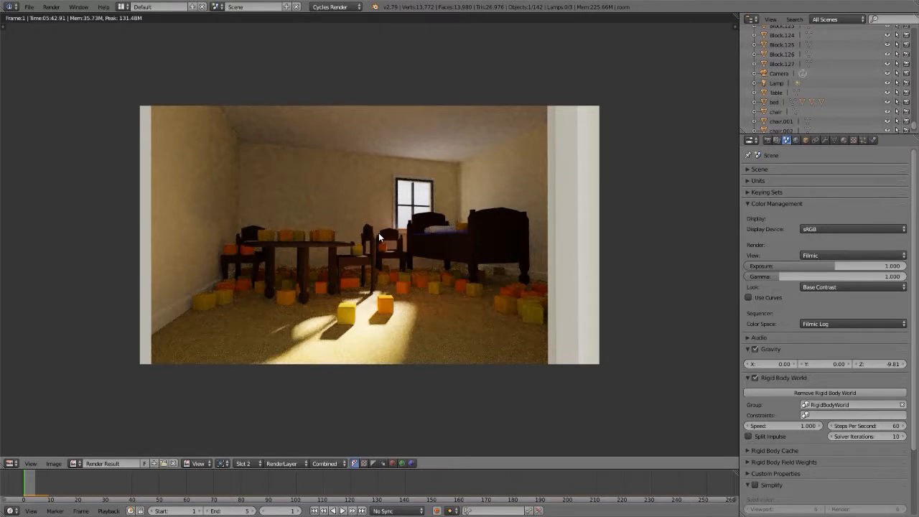
key("Escape")
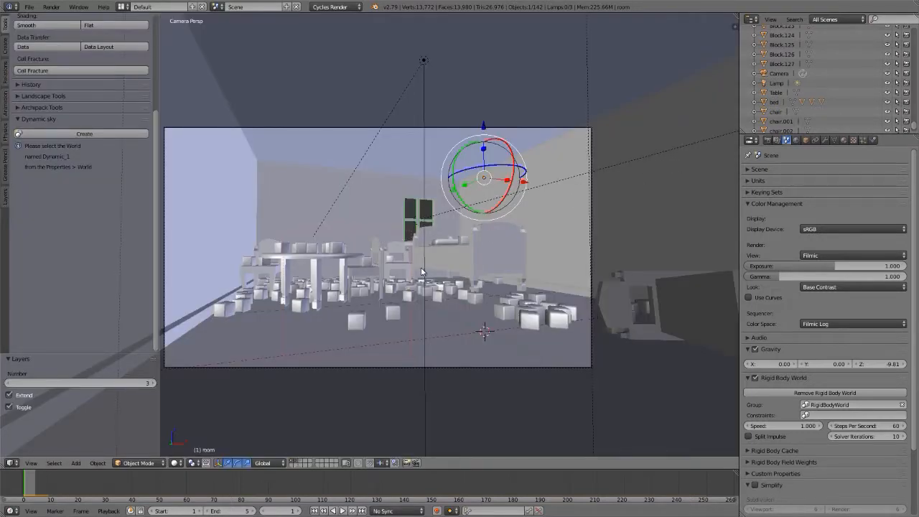
Clear the render border and render the full frame at 100% resolution.
key("ctrl+alt+b")
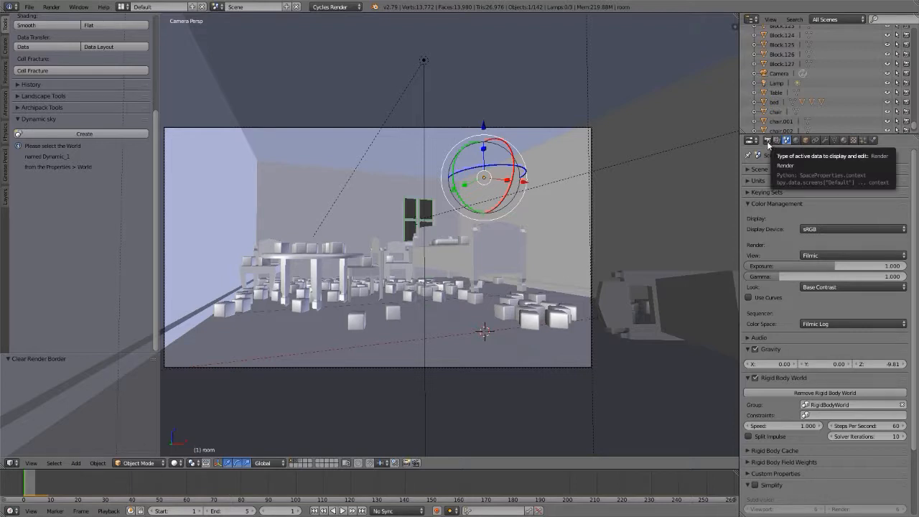
left_click(767, 142)
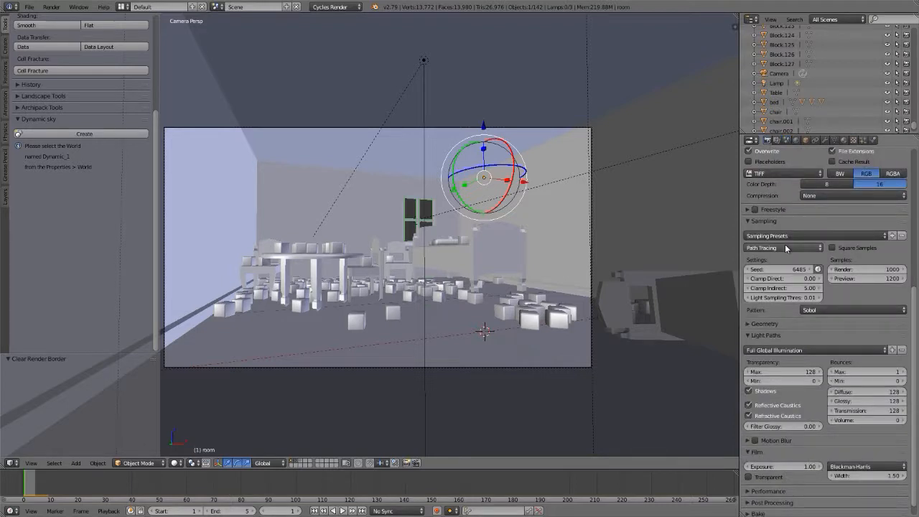
scroll(787, 249, "up", 5)
left_click_drag(789, 290, 824, 291)
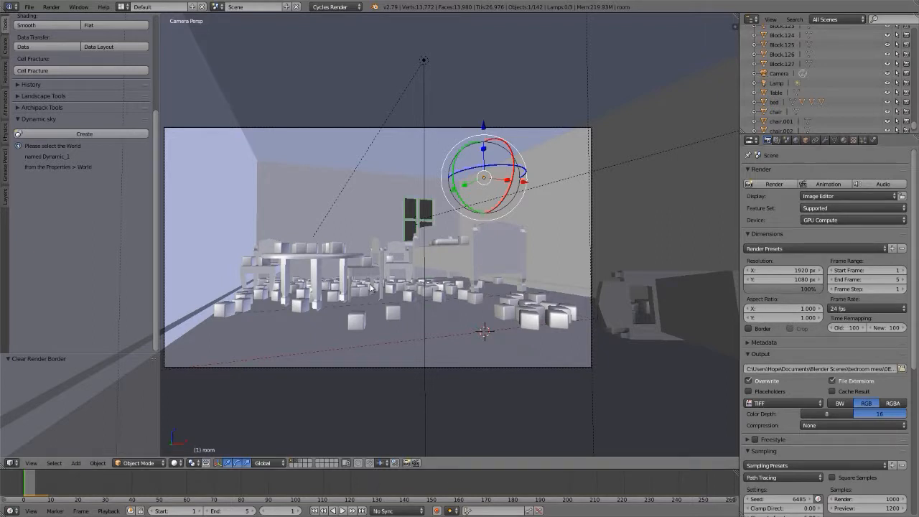
key("F12")
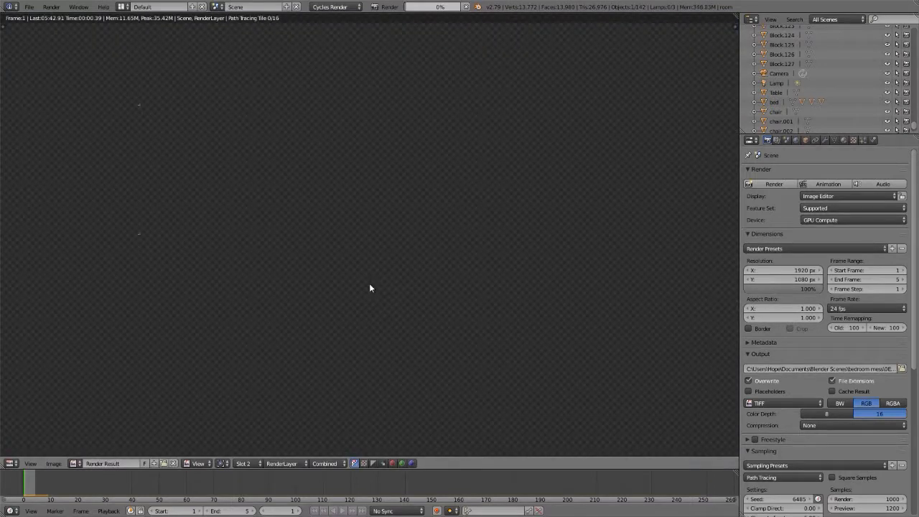
Compare the finished render in slot 2 with the earlier render in slot 1, both enlarged and as whole frames.
key("Home")
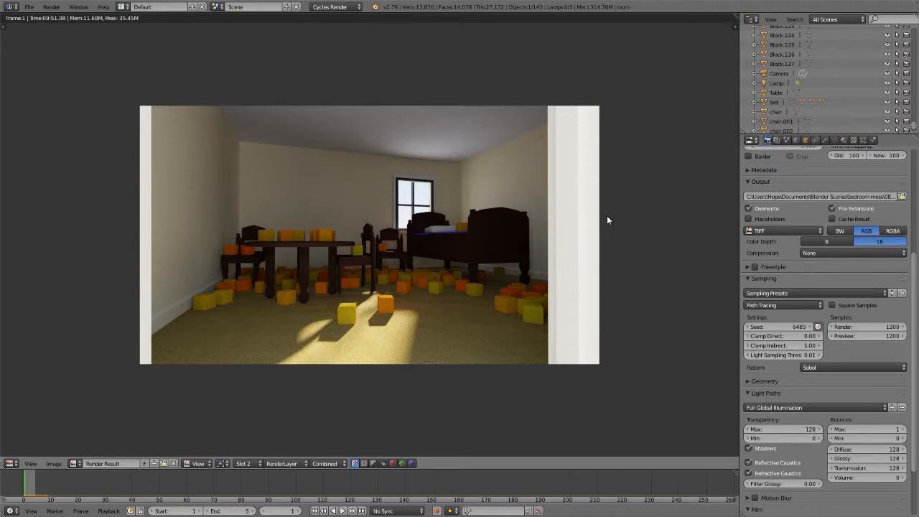
scroll(607, 220, "up", 3)
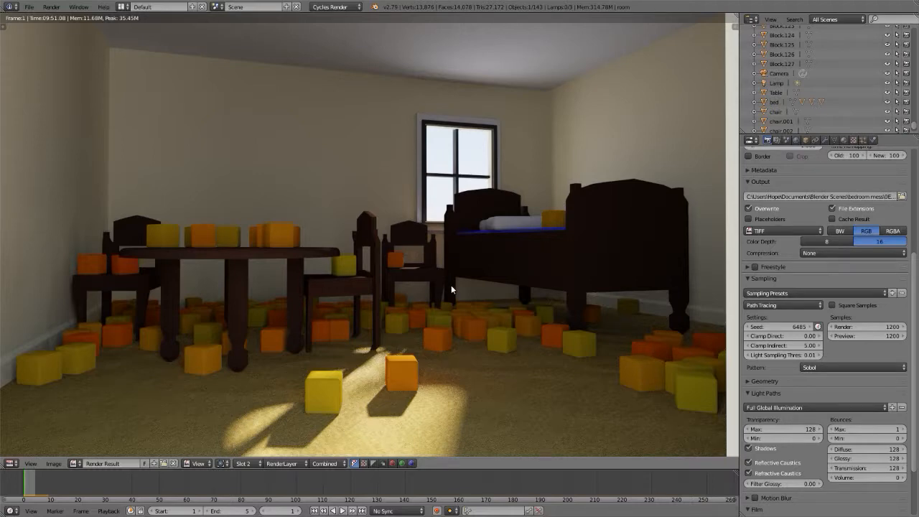
key("j")
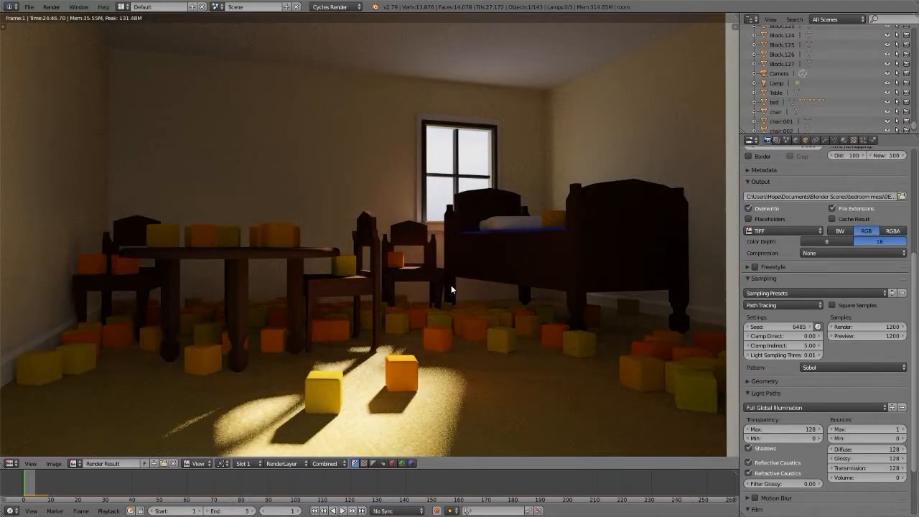
key("Home")
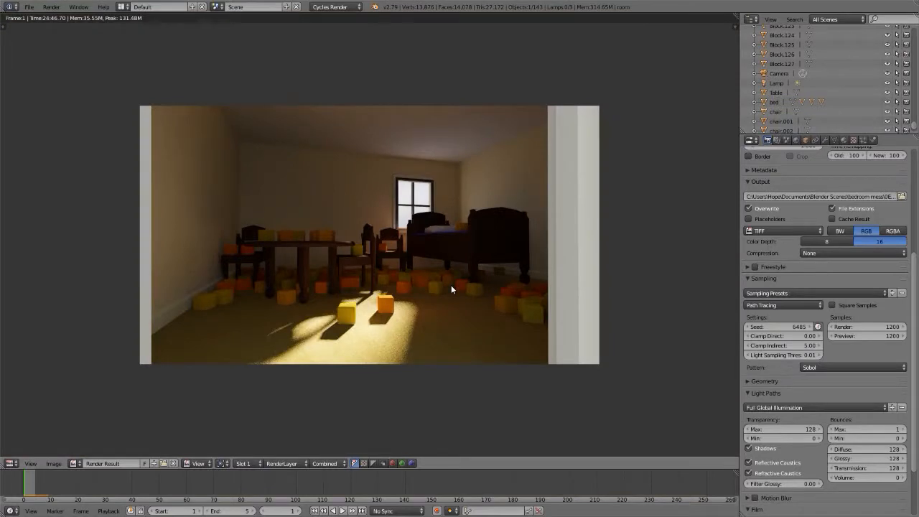
key("j")
key("j")
key("j")
key("j")
key("j")
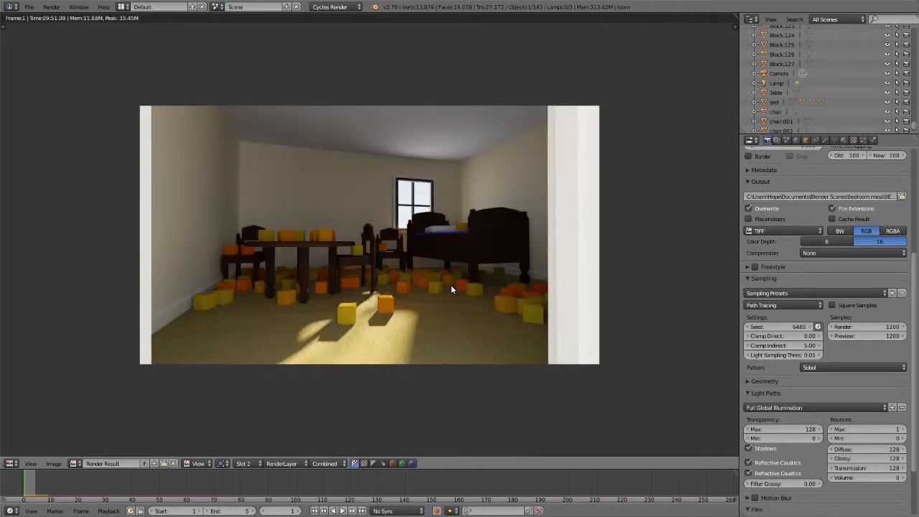
key("j")
key("j")
key("j")
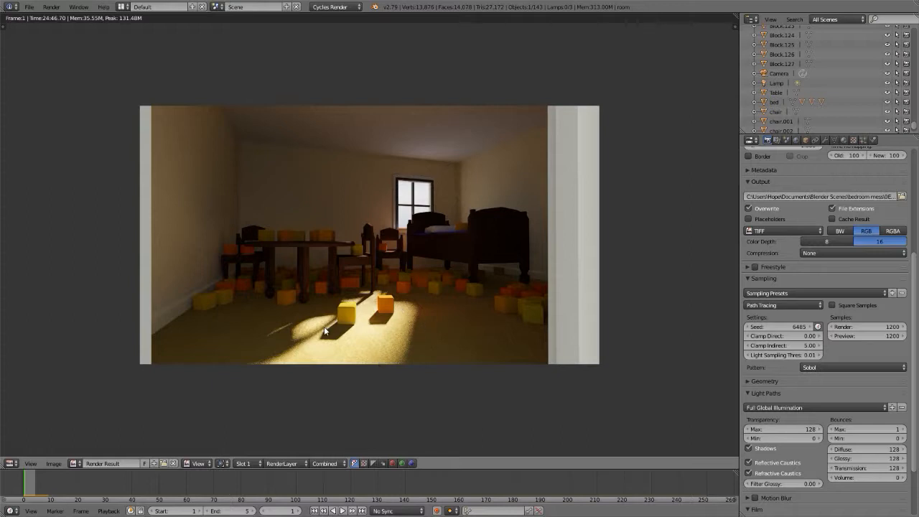
key("j")
key("j")
key("j")
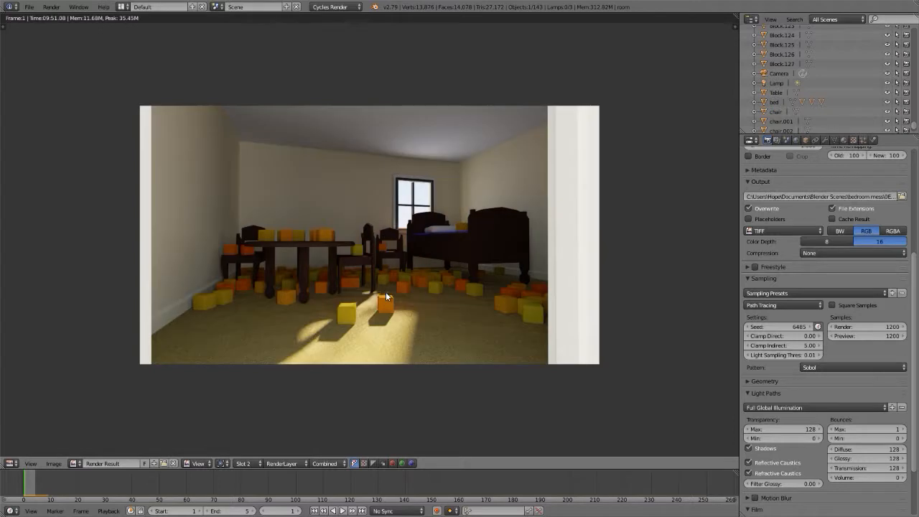
View the stored render in slot 1, and try a world background strength of 0.2 for the sky texture.
key("j")
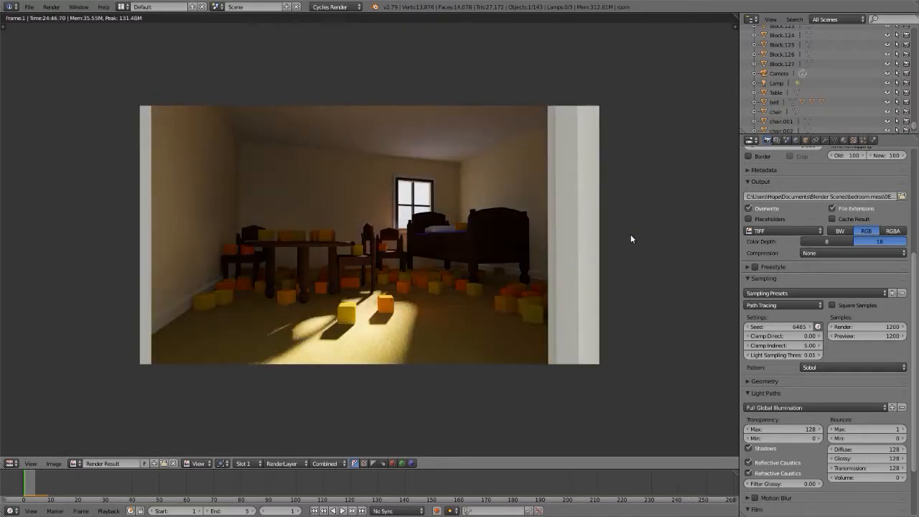
left_click(796, 140)
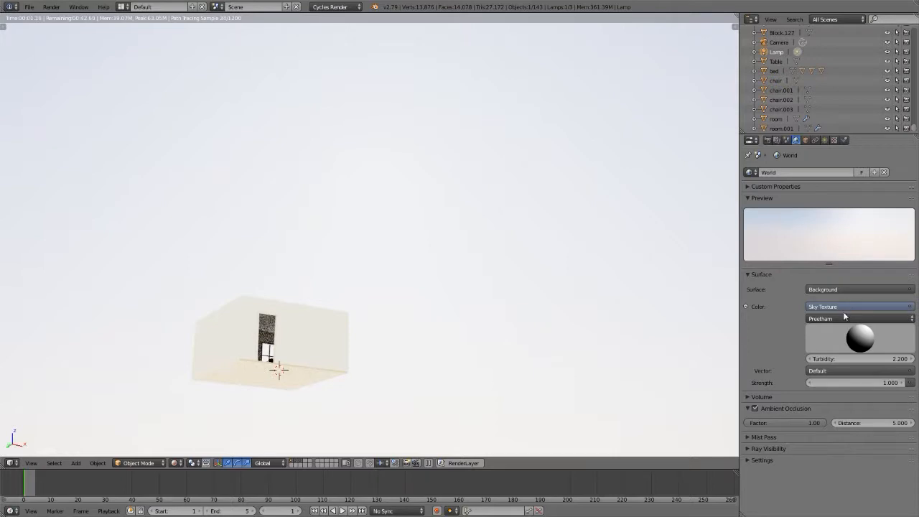
left_click(858, 383)
type("0.2")
key("Return")
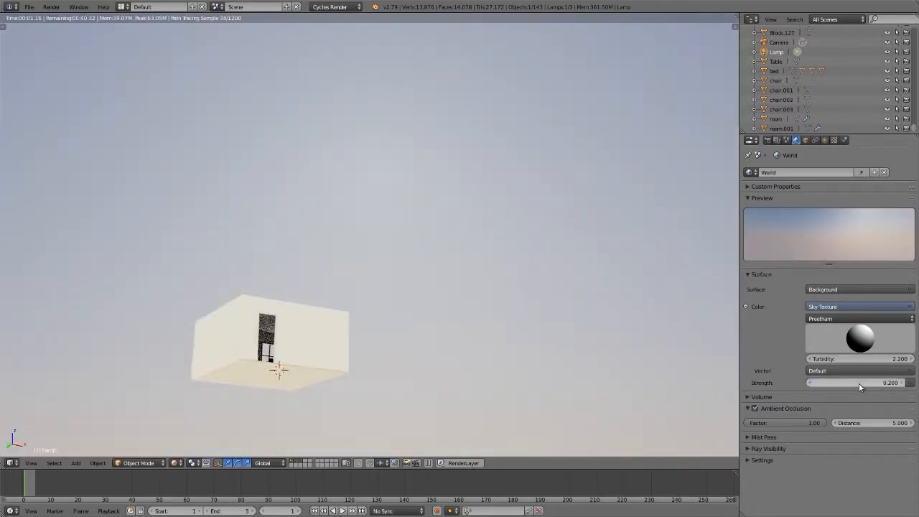
Try sky turbidity values of 4.4 and 1.1 with a slightly changed sun direction, and restore the turbidity to 2.2.
left_click(859, 359)
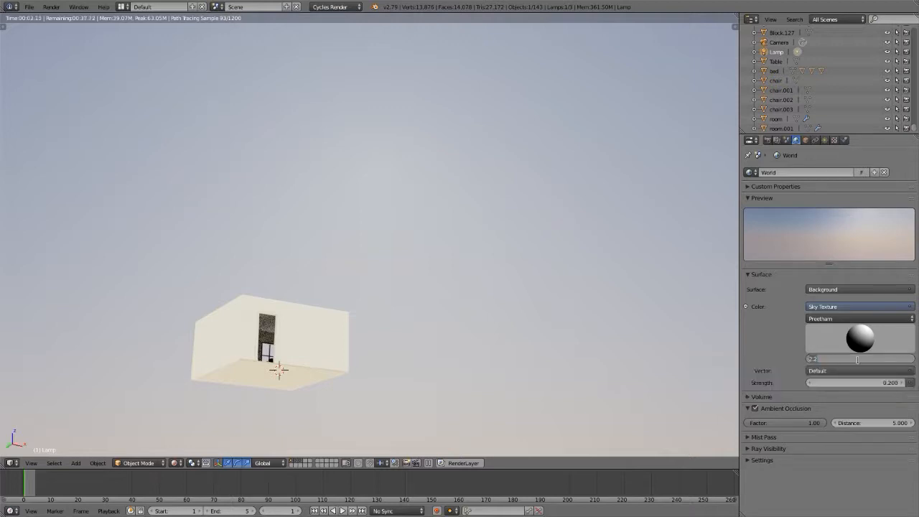
type("4.4")
key("Return")
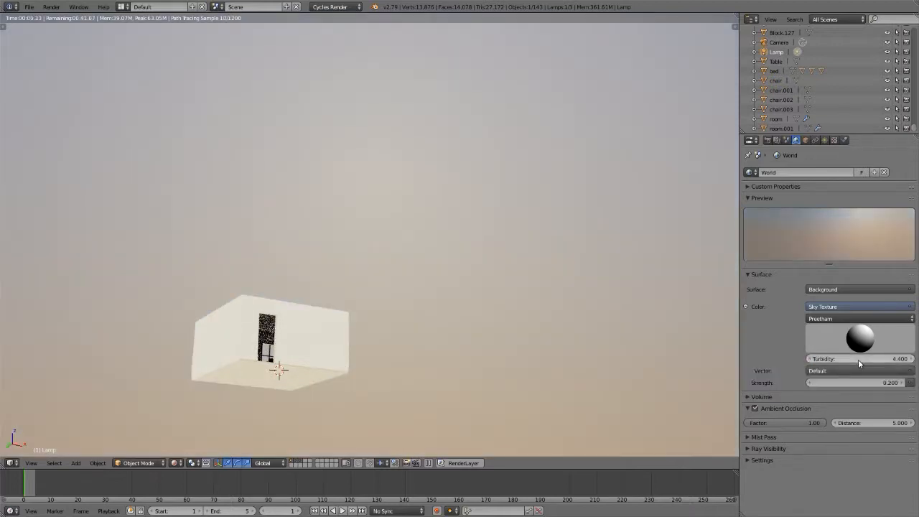
left_click(858, 359)
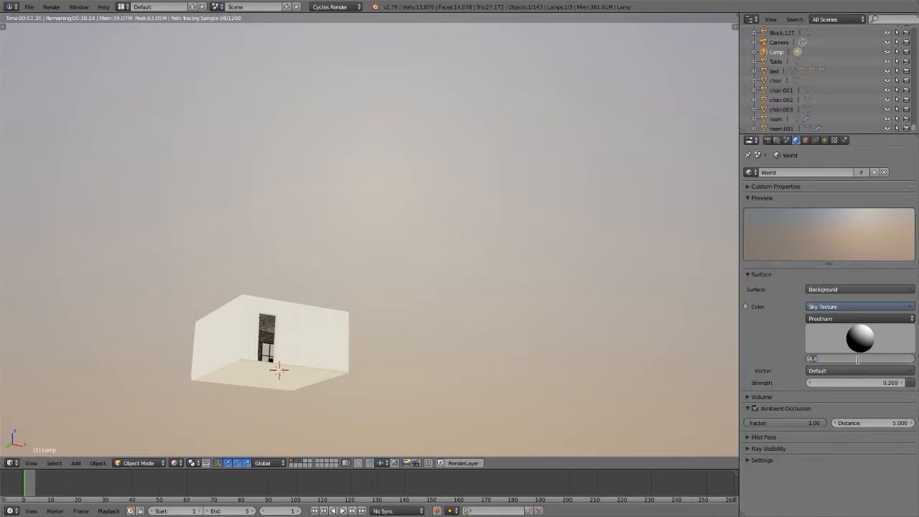
type("1.1")
key("Return")
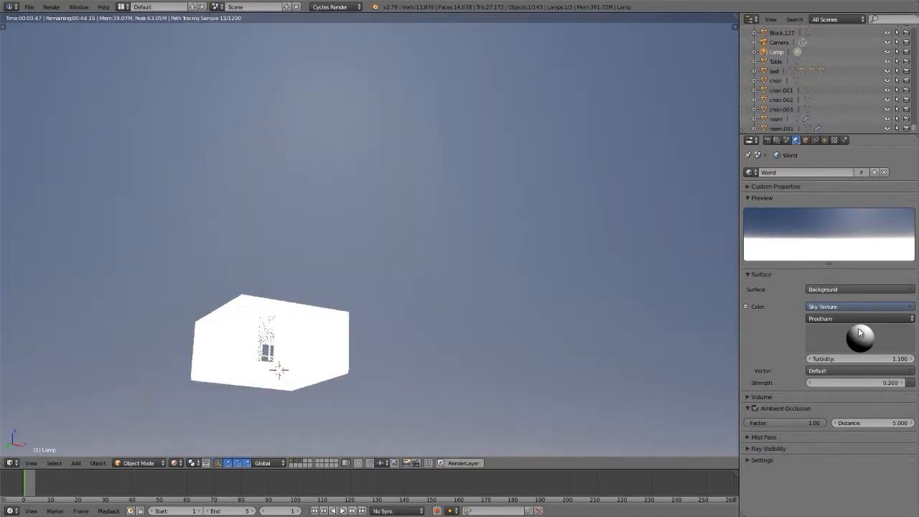
left_click_drag(861, 333, 866, 327)
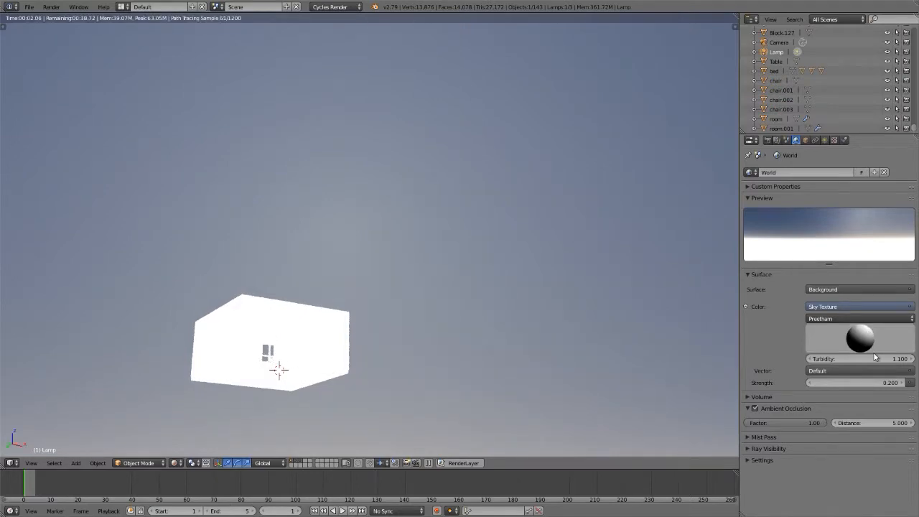
left_click(870, 359)
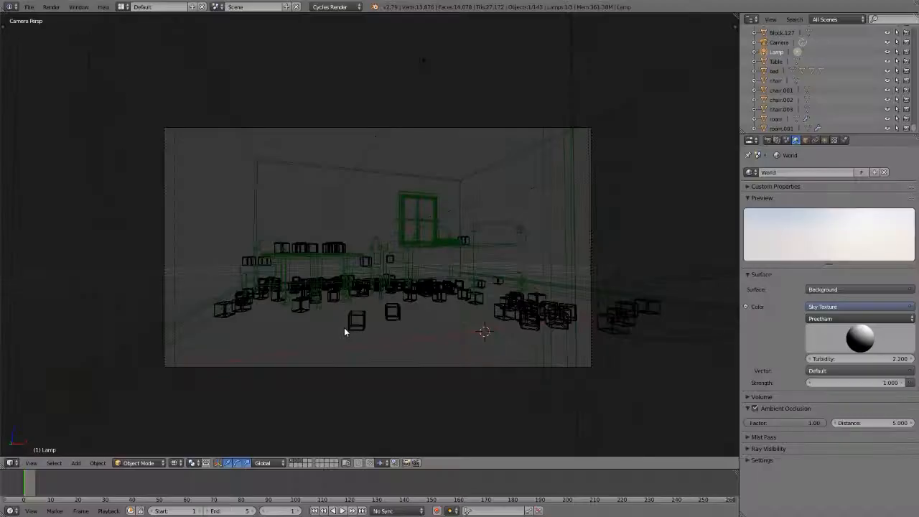
Show the camera view in solid shading and set the maximum light bounces to 128.
key("z")
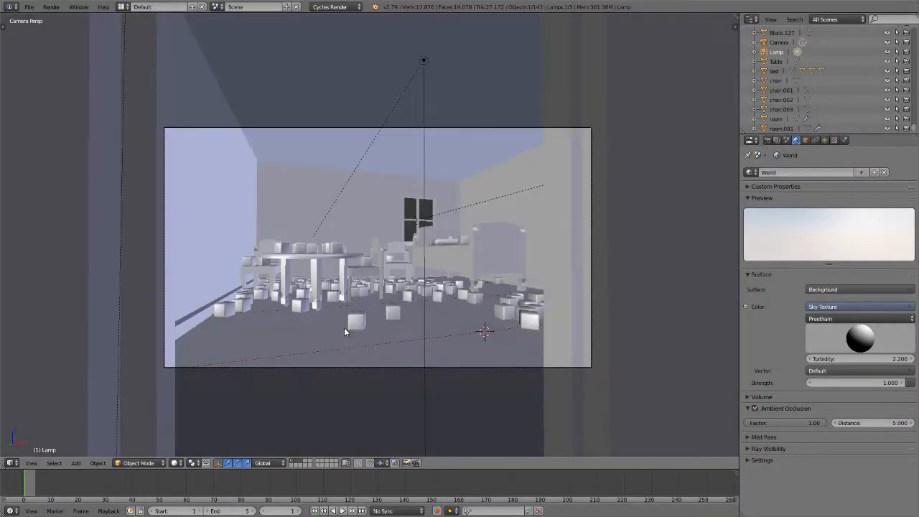
left_click(768, 140)
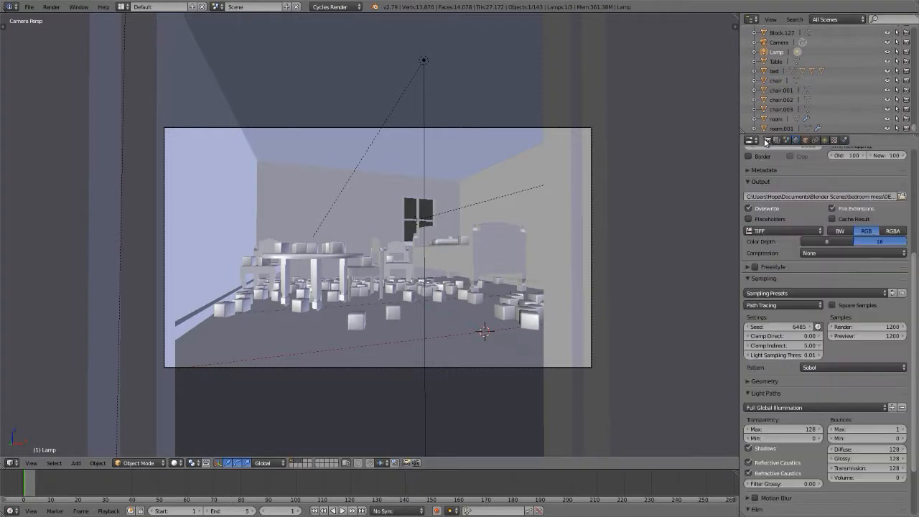
left_click(854, 429)
type("128")
key("Return")
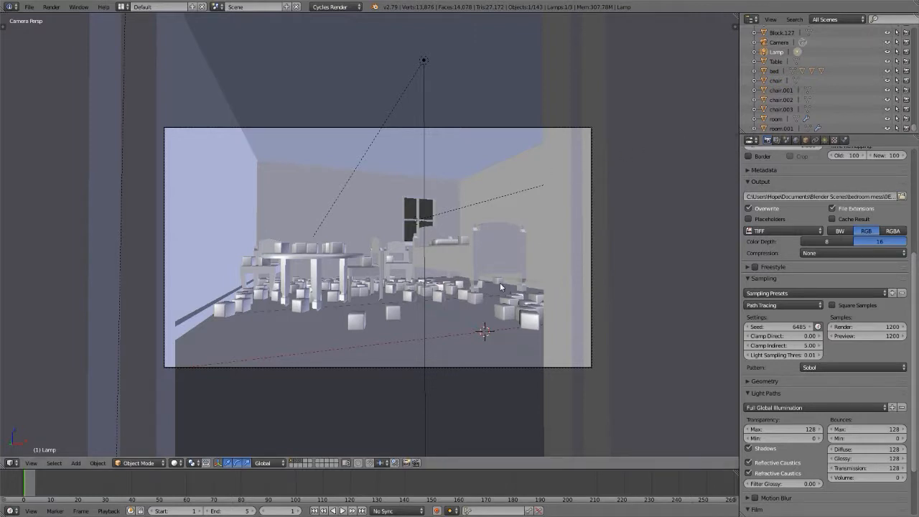
Select the room object and bring up the settings of its floor material.
right_click(442, 331)
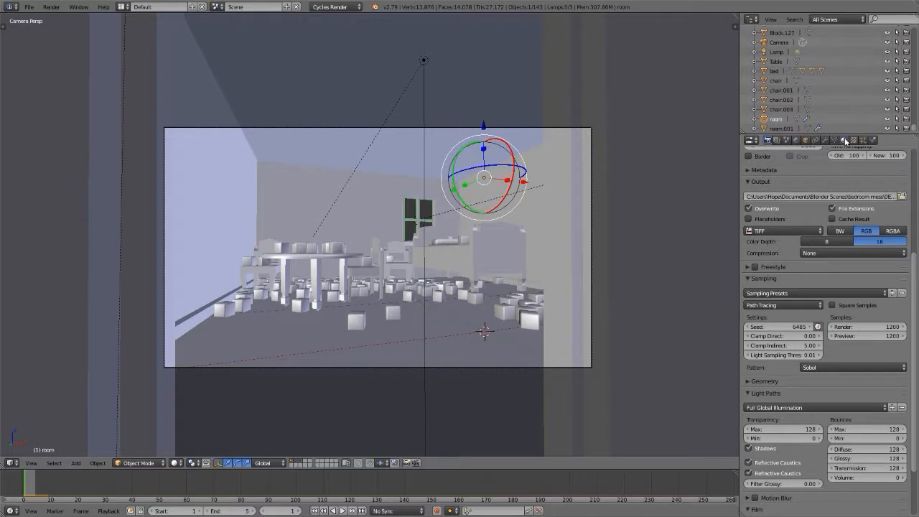
left_click(845, 140)
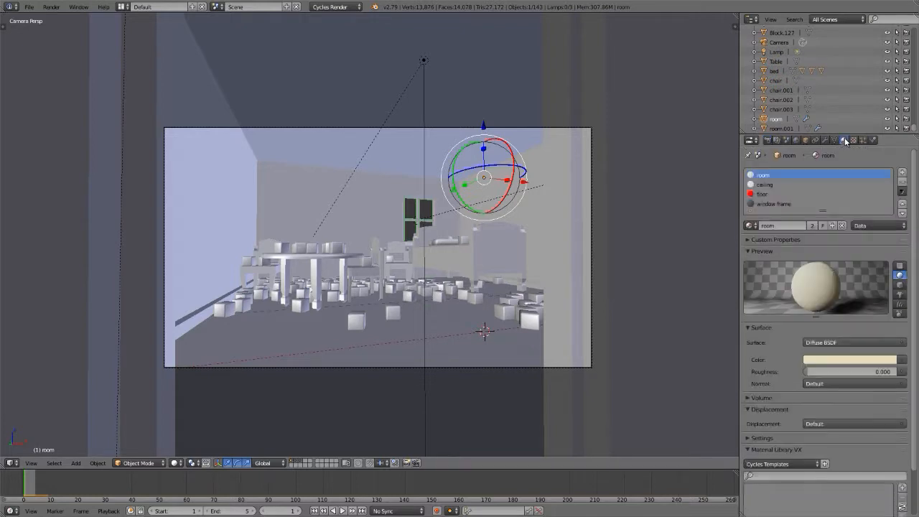
left_click(763, 196)
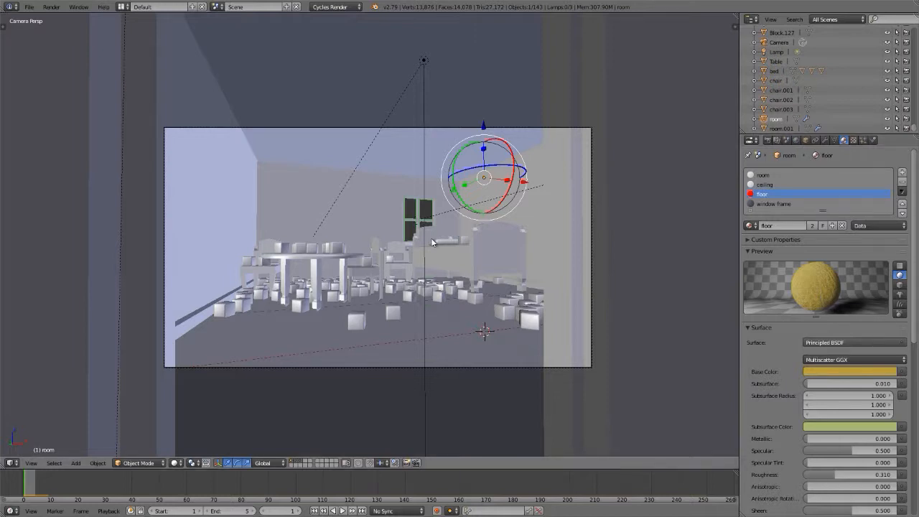
Compare the enlarged stored renders in slots 1 and 2, and return to the camera view.
key("F12")
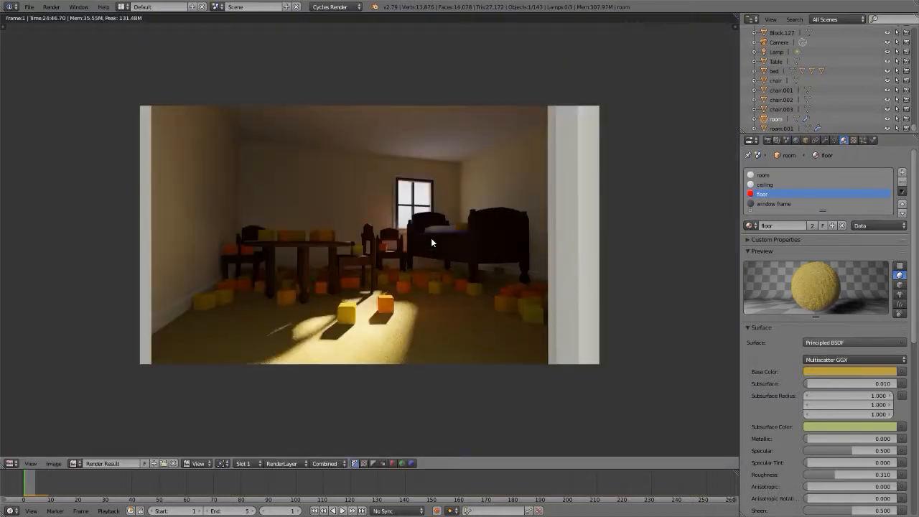
scroll(431, 238, "up", 3)
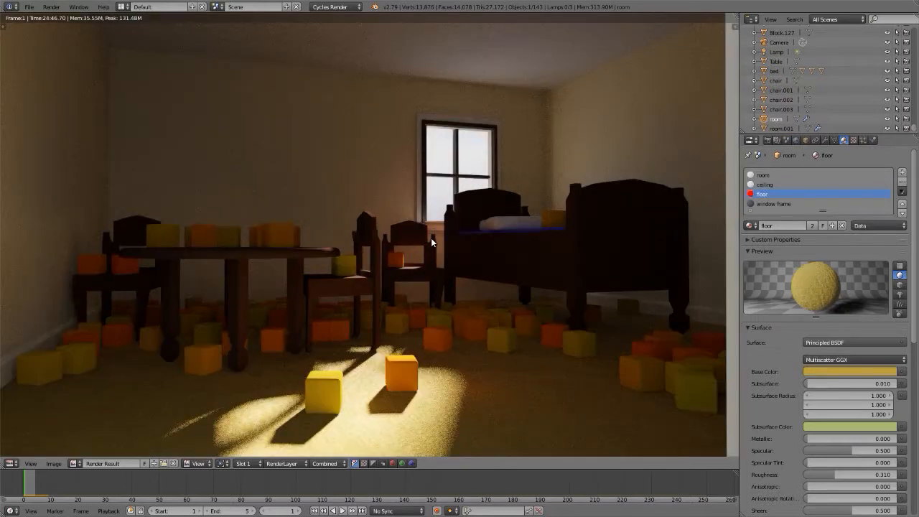
key("j")
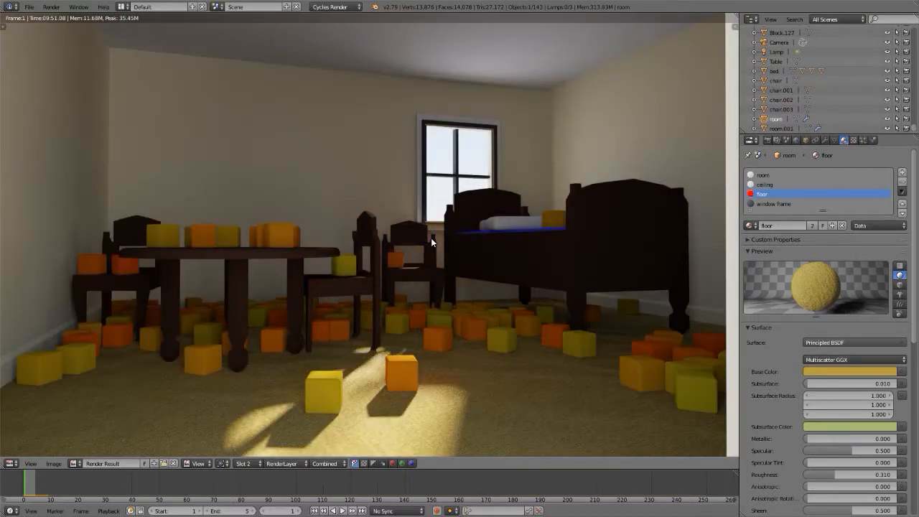
key("j")
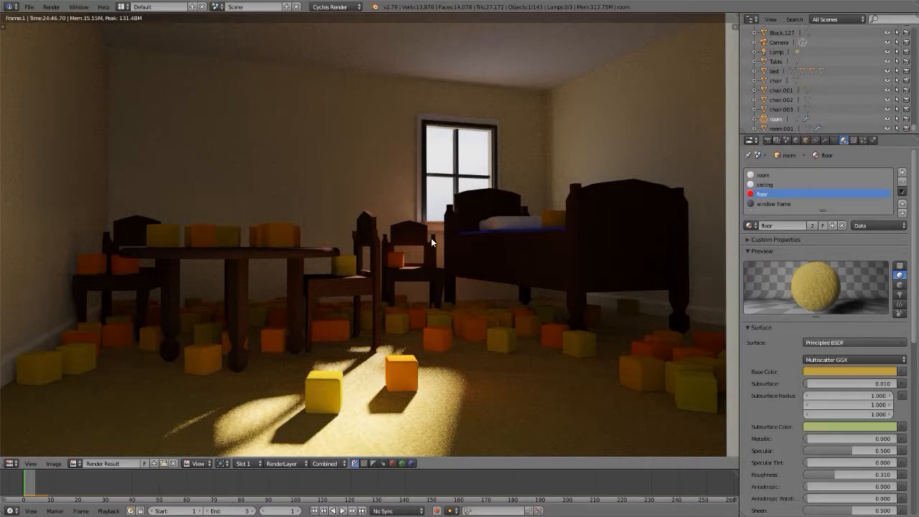
key("j")
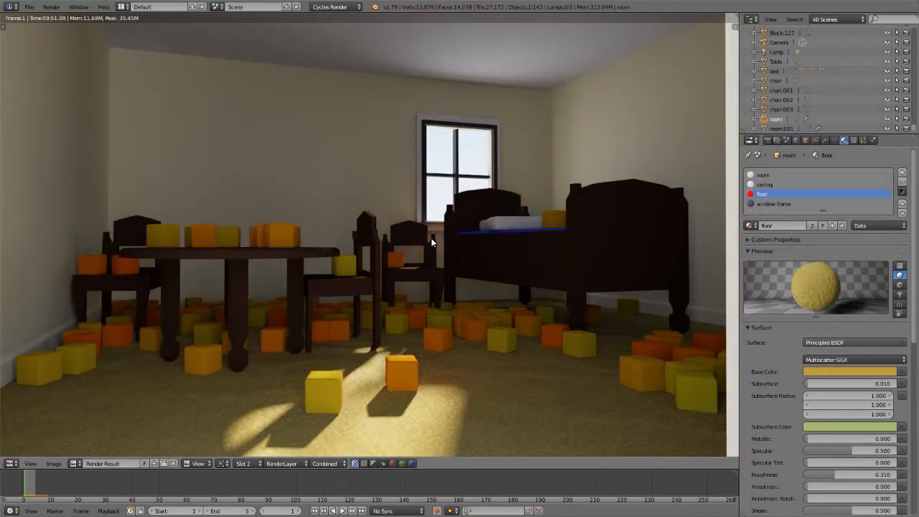
key("Escape")
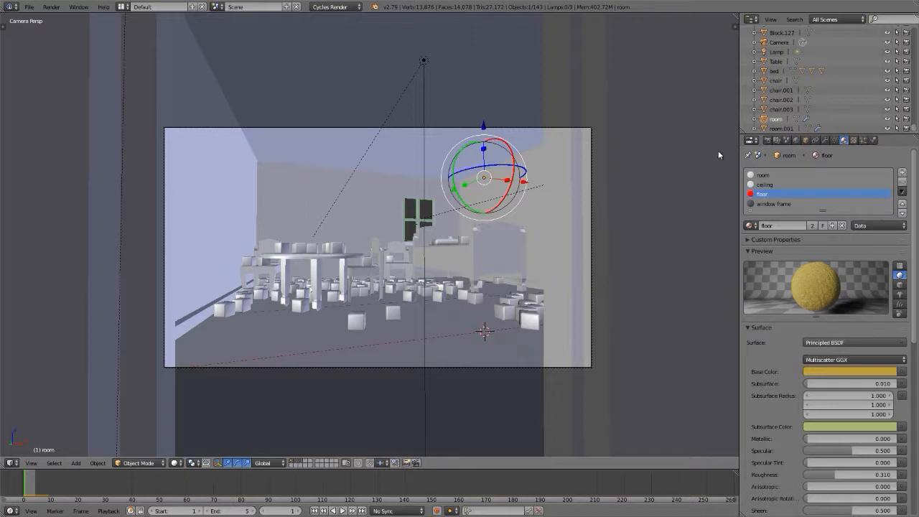
Limit the maximum light bounces to 1.
left_click(768, 140)
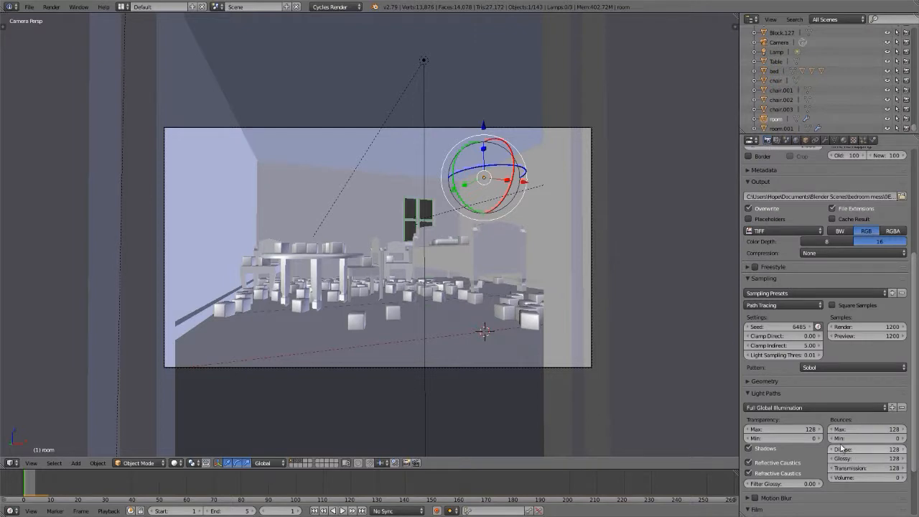
left_click(857, 429)
type("1")
key("Return")
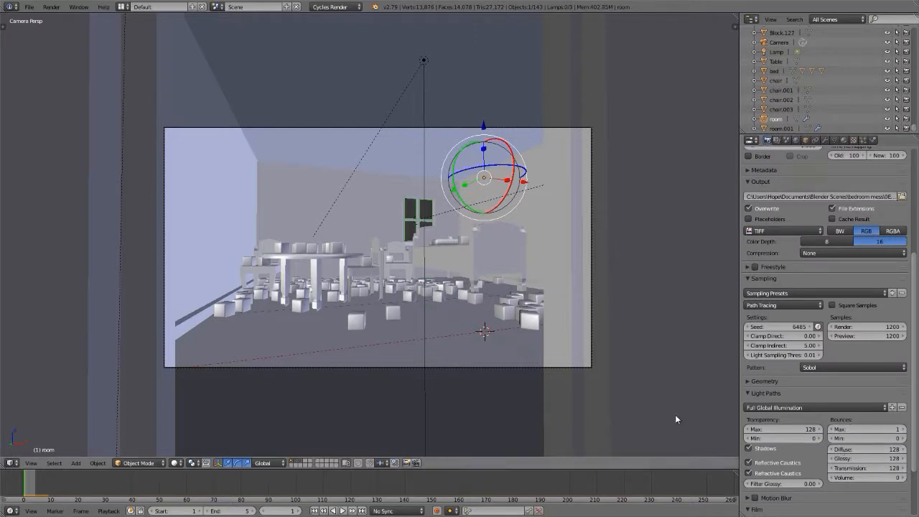
Draw a render border around the far-left corner between the walls and ceiling, and set the preview samples to 0.
key("ctrl+b")
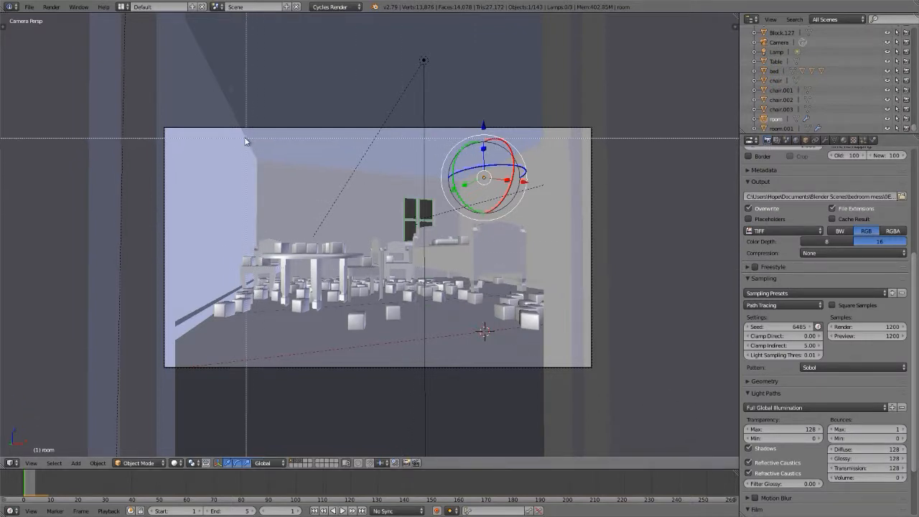
left_click_drag(226, 131, 329, 204)
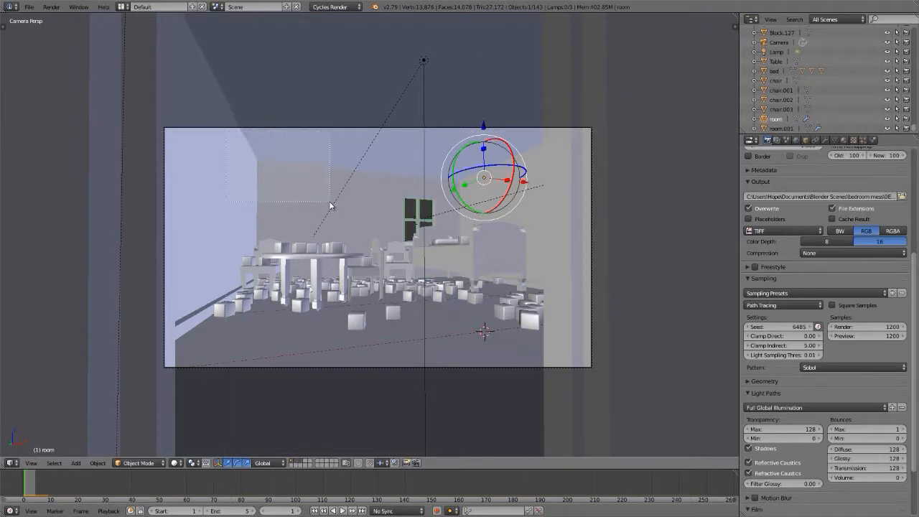
left_click(865, 336)
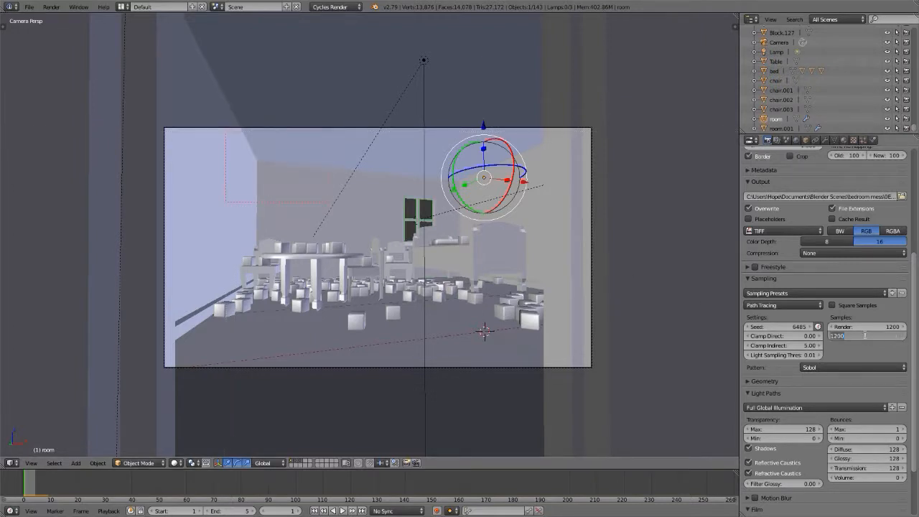
type("0")
key("Return")
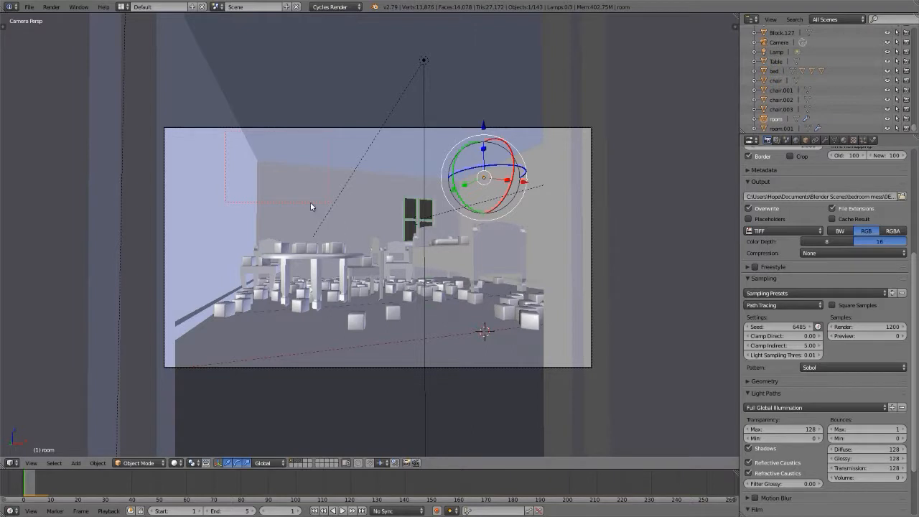
Preview the bordered area in rendered shading, and raise the maximum light bounces to 128.
key("shift+z")
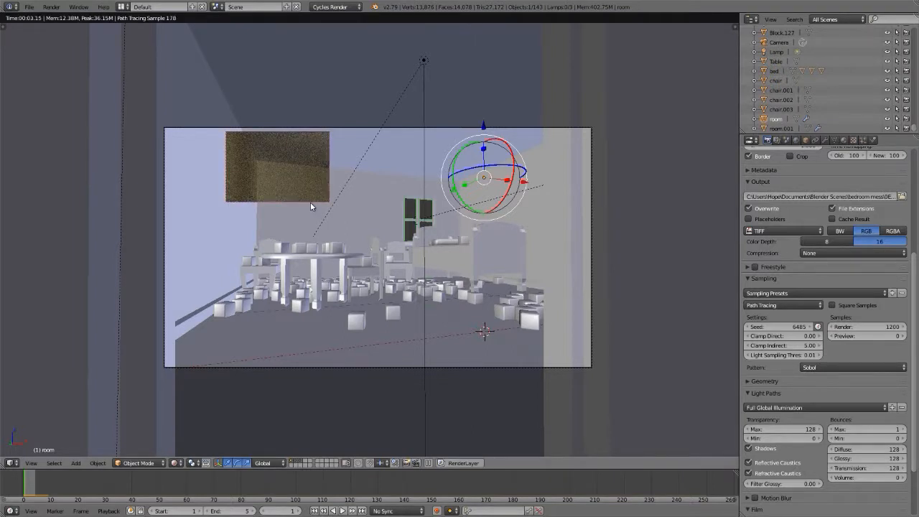
left_click(868, 430)
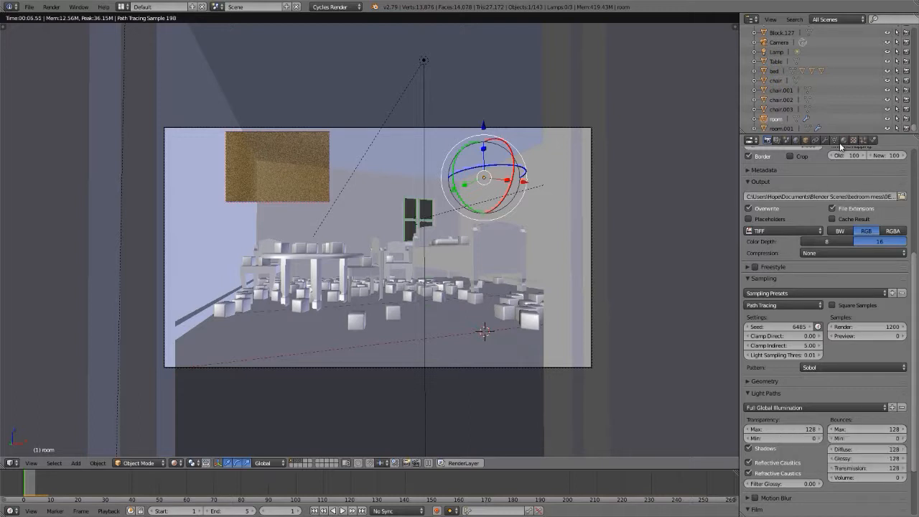
left_click(844, 140)
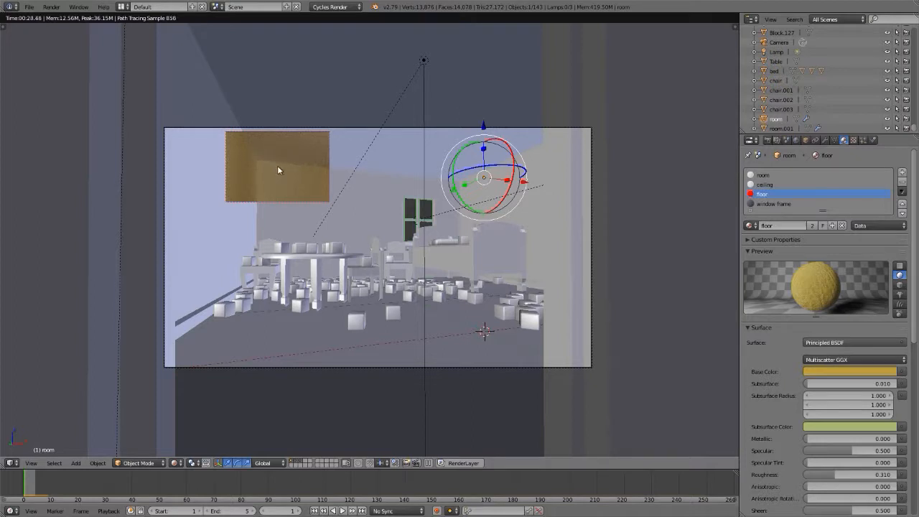
Enable denoising for the render layer with a radius of 8 and a strength of 0.50.
left_click(778, 140)
left_click(755, 242)
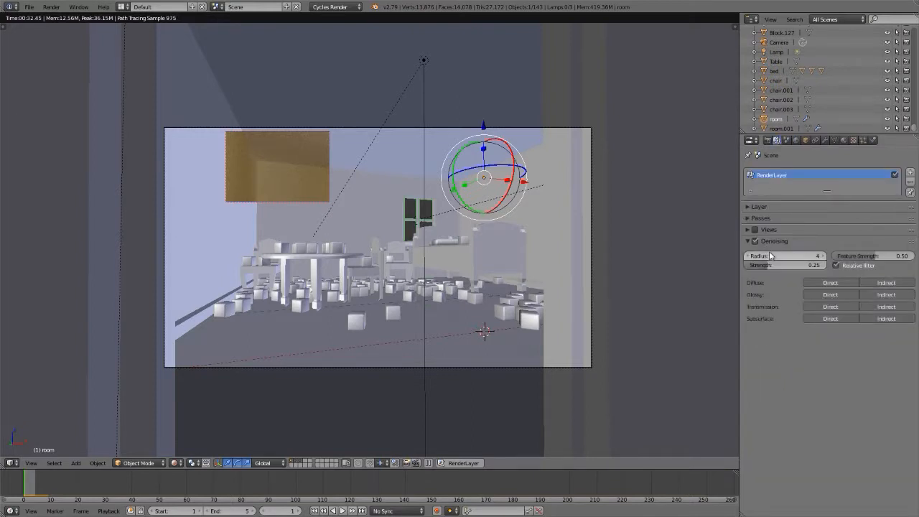
left_click(771, 256)
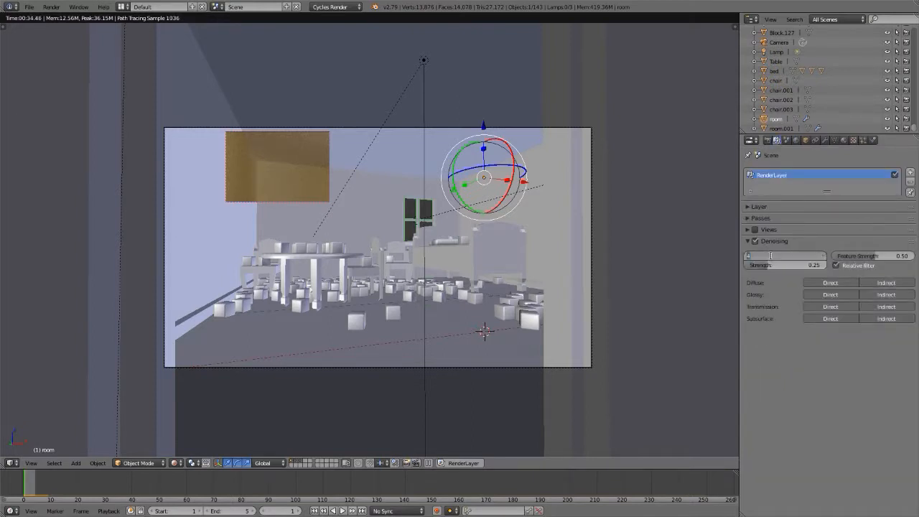
key("Tab")
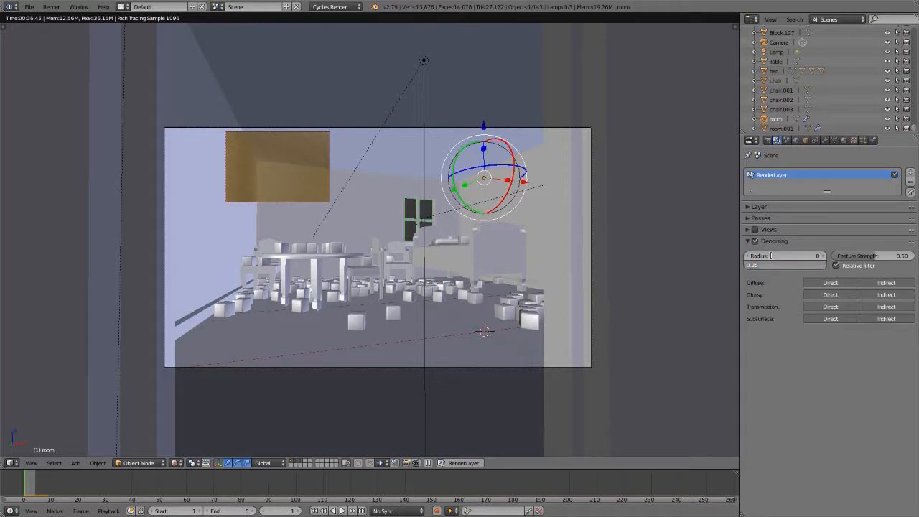
key("Escape")
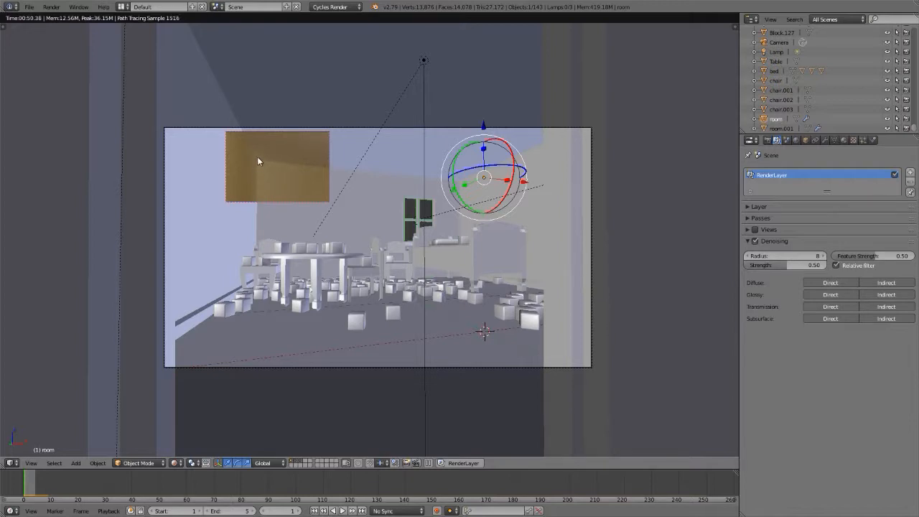
Draw a narrow render border along the room's far-left corner and preview it in the camera view of an enlarged viewport.
key("ctrl+b")
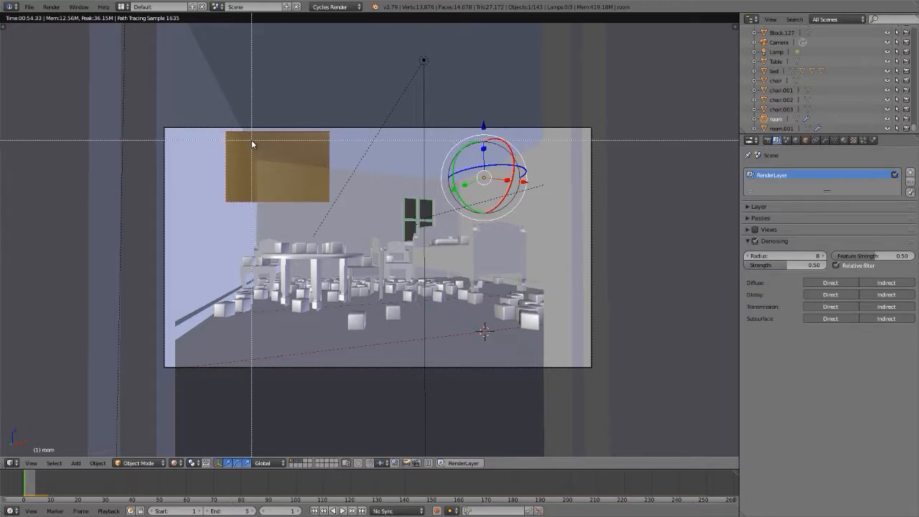
left_click_drag(246, 139, 265, 211)
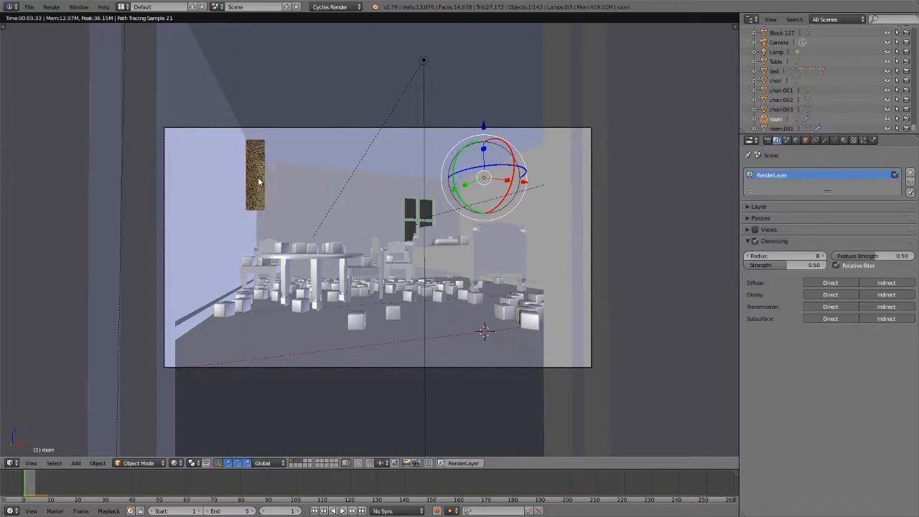
scroll(259, 181, "up", 5)
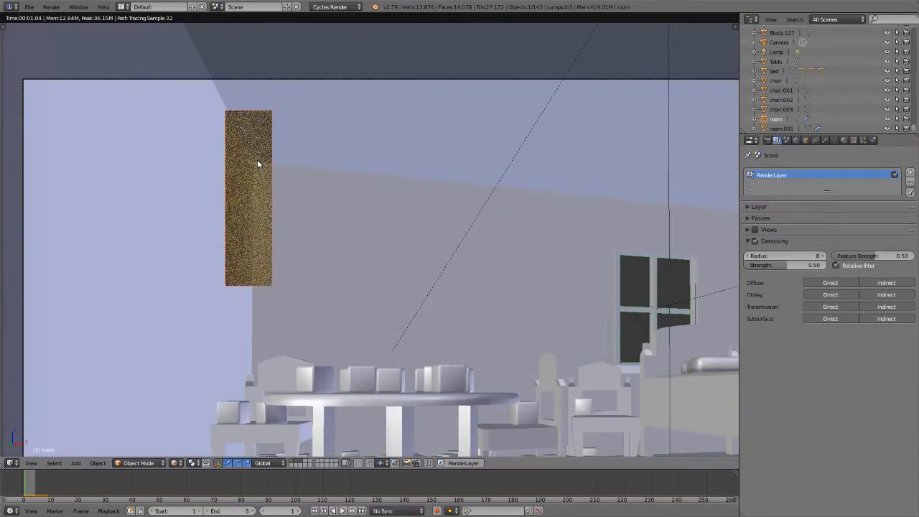
key("KP_0")
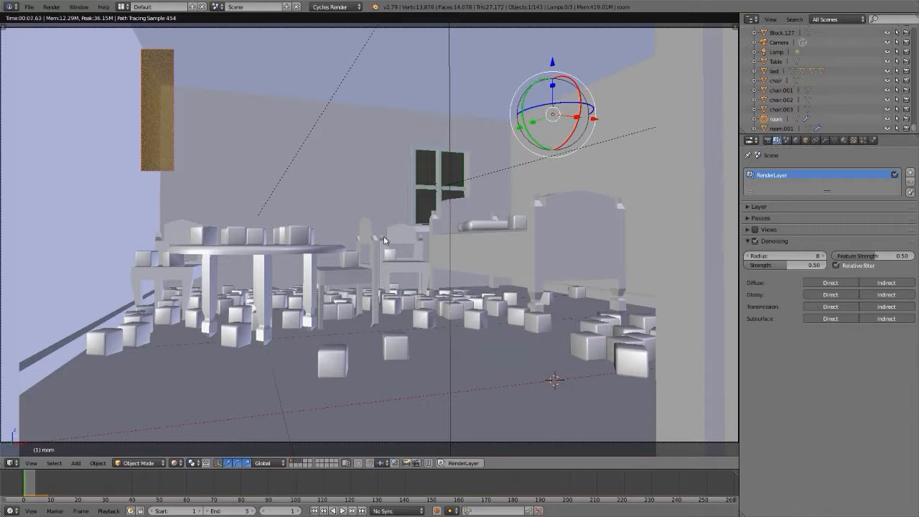
key("ctrl+Up")
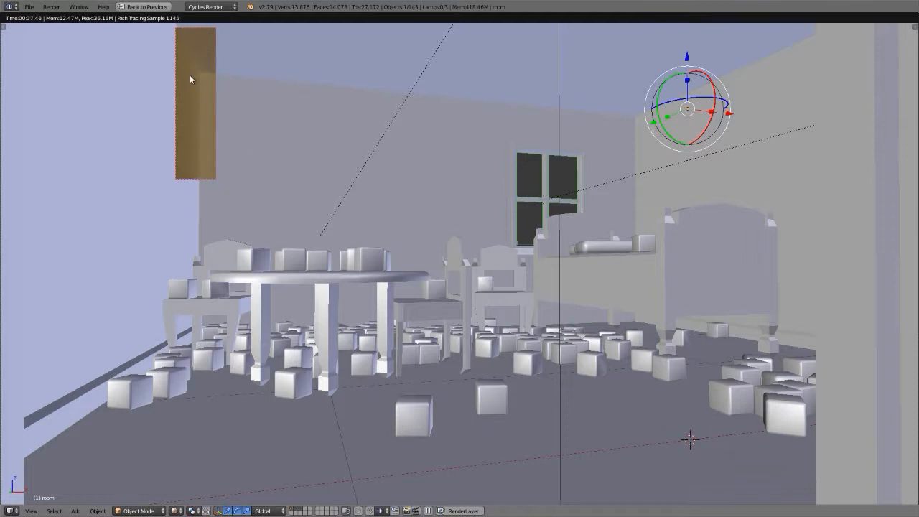
Preview a render border over the sunlit floor patch by the front cube, and return to solid shading in the standard layout.
key("ctrl+b")
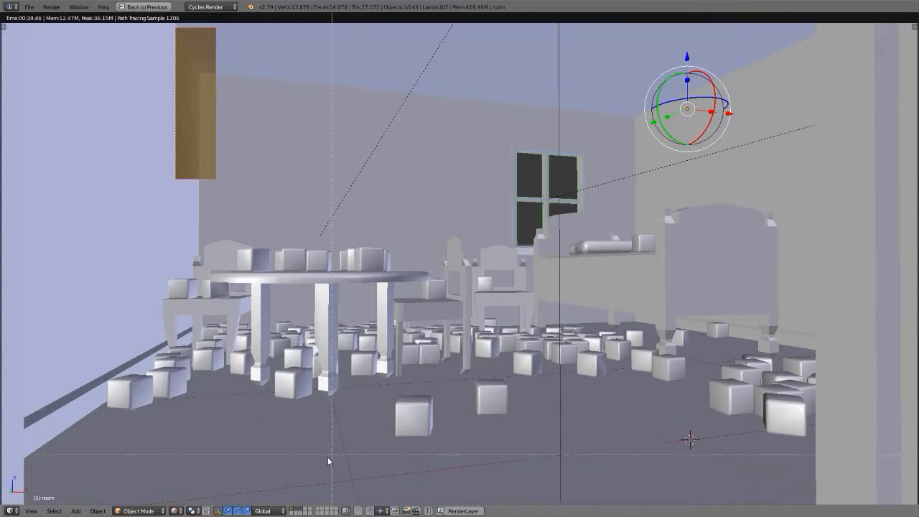
left_click_drag(304, 496, 463, 419)
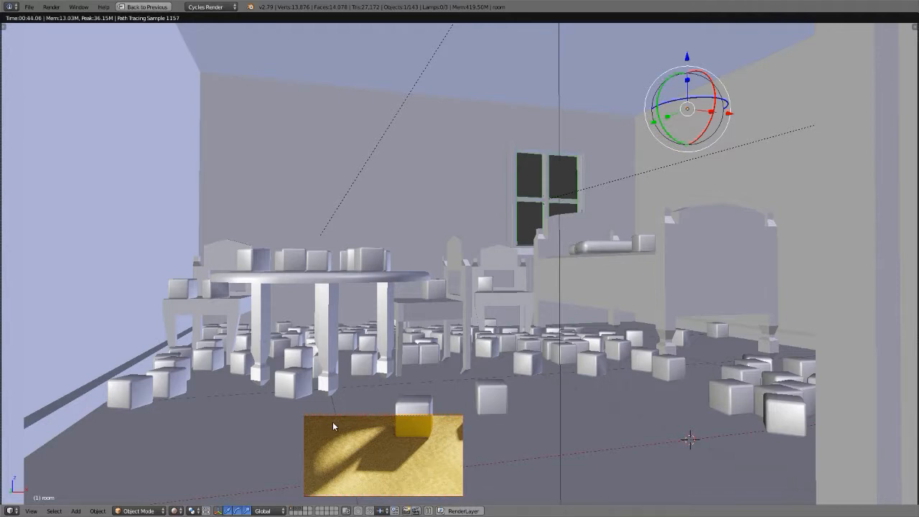
key("shift+z")
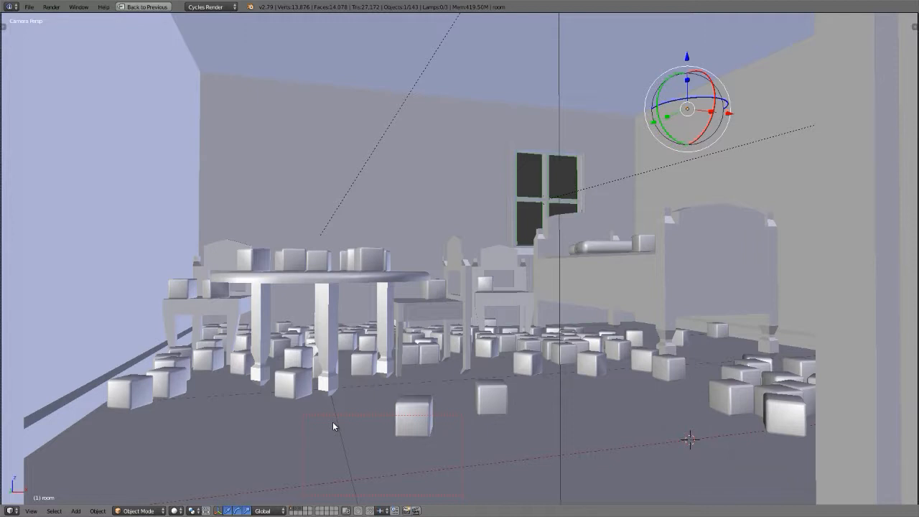
key("ctrl+Up")
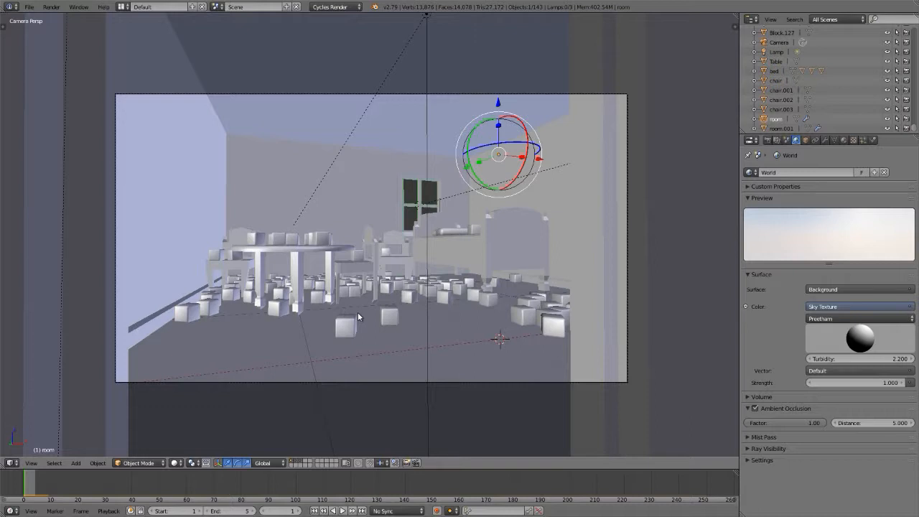
Show the finished bedroom render and compare the results stored in slots 1 and 3.
key("F12")
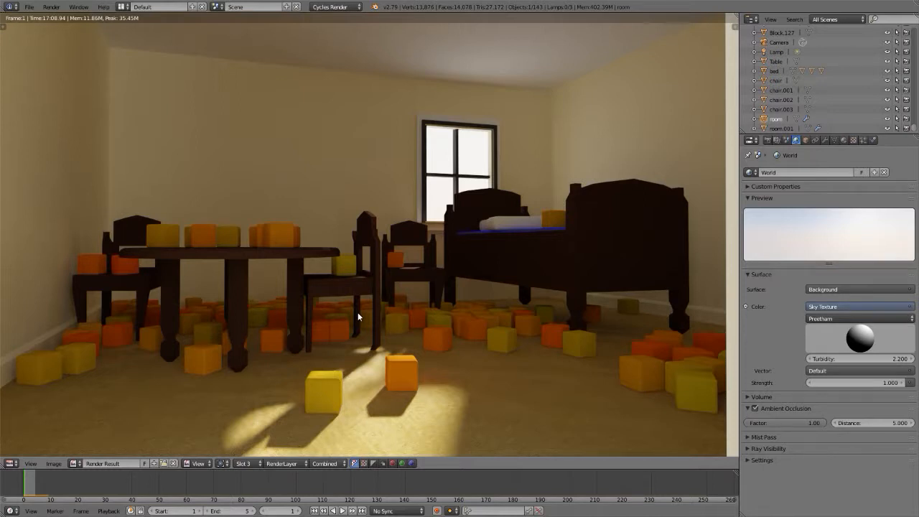
key("j")
key("j")
key("j")
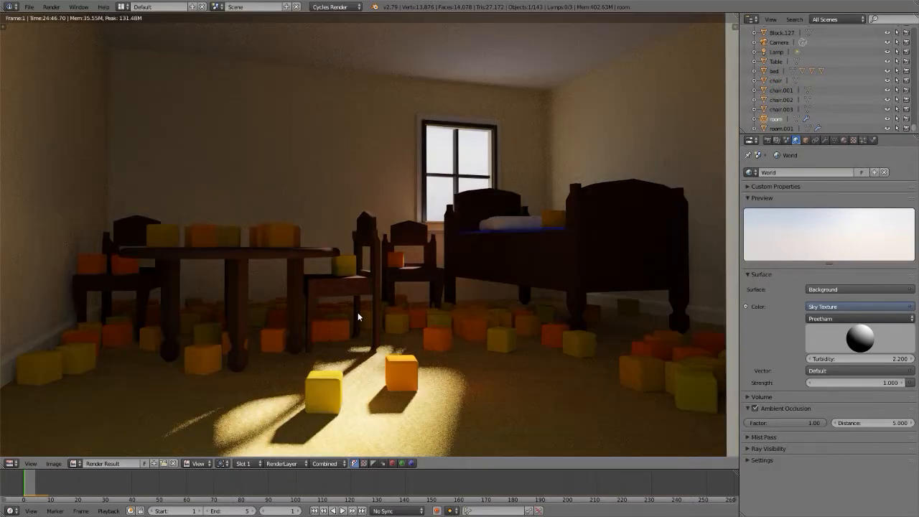
key("j")
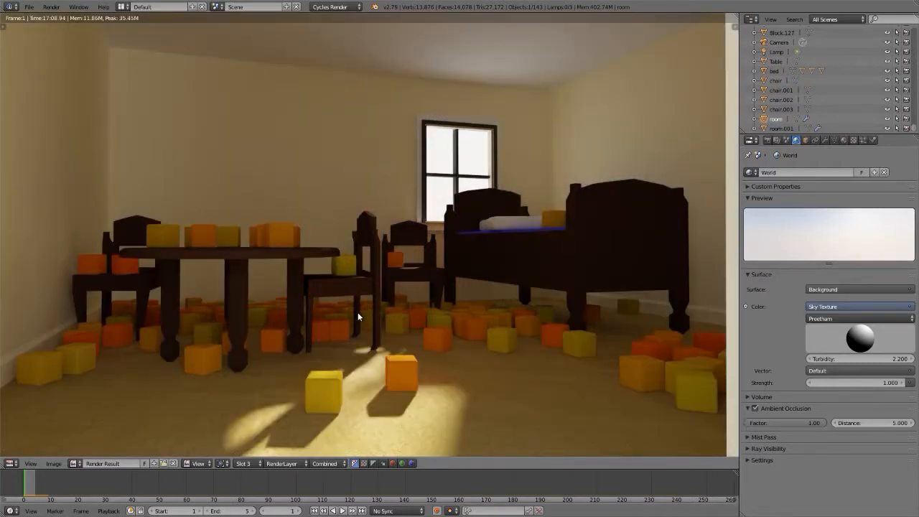
Enable color management curves and add control points near 0.67, 0.34 and in the shadow range of the combined curve.
left_click(788, 140)
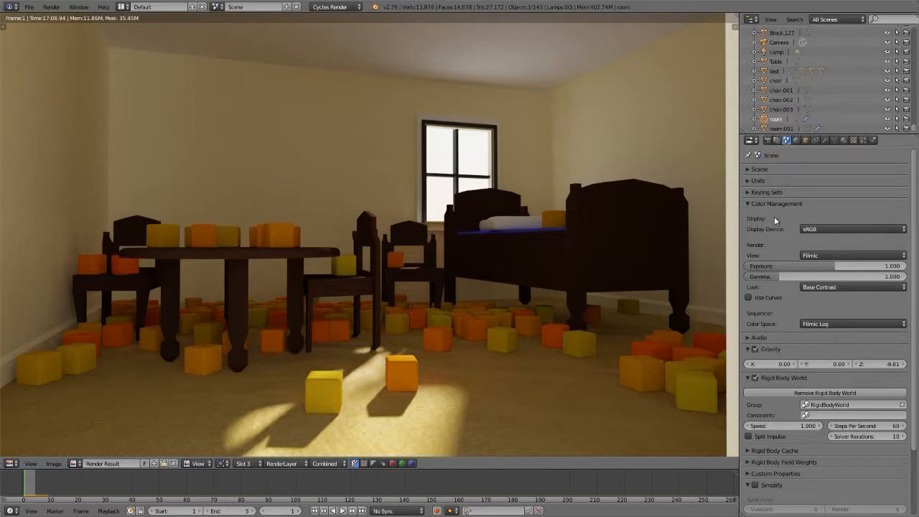
left_click(768, 298)
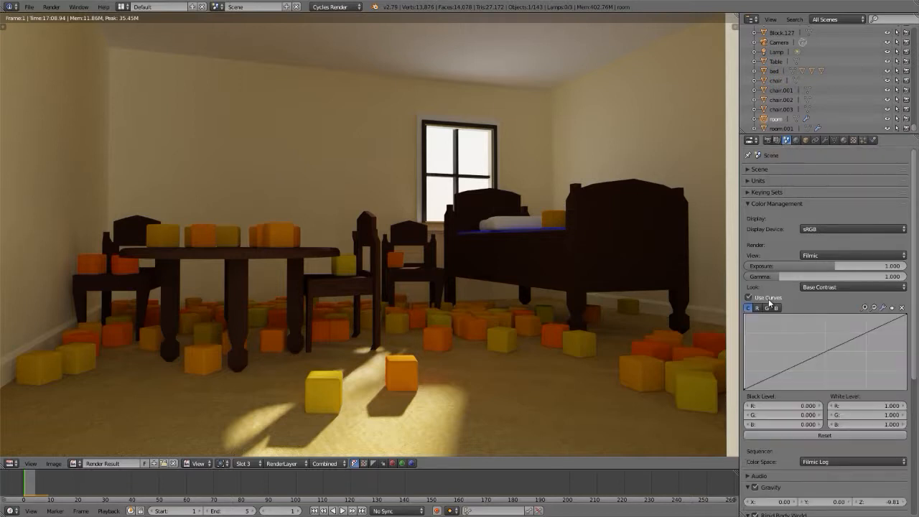
scroll(795, 267, "down", 2)
mouse_move(829, 225)
left_mouse_down()
mouse_move(805, 227)
mouse_move(834, 227)
left_mouse_up()
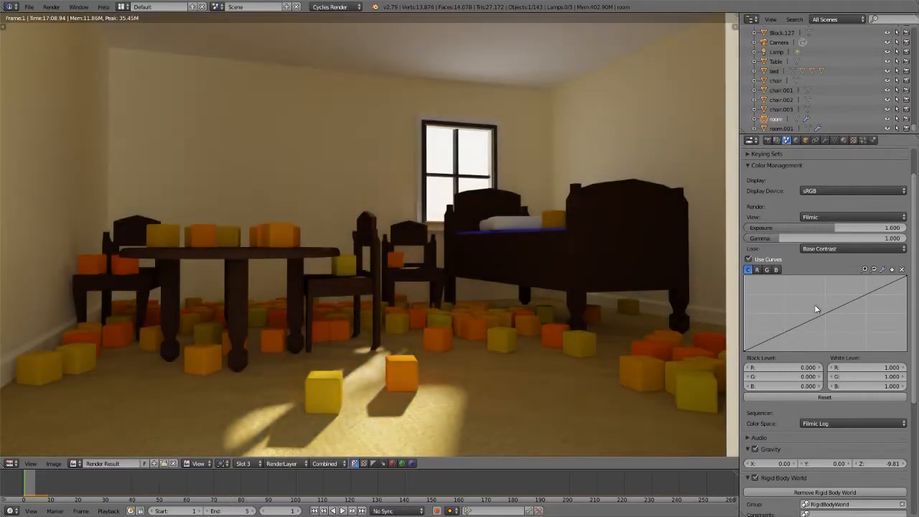
left_click(853, 302)
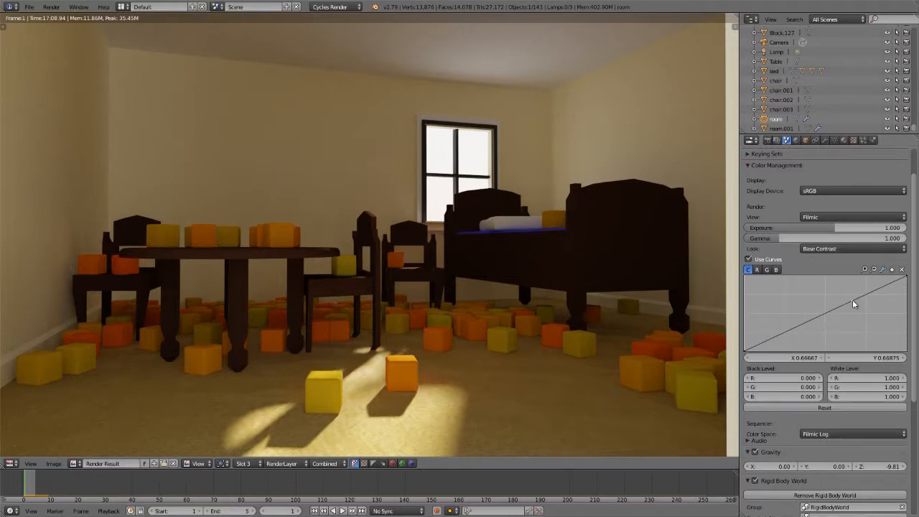
left_click(799, 324)
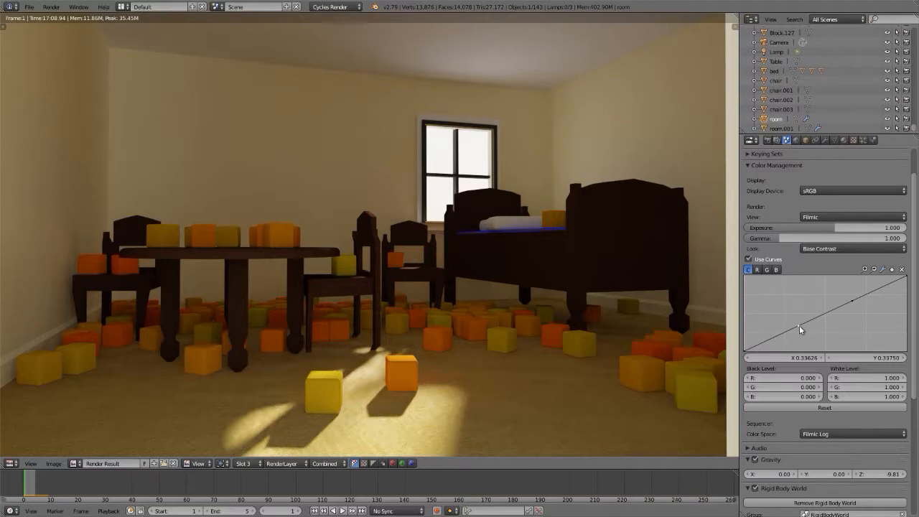
left_click(771, 340)
Try a raised shadow point at about Y 0.83, return it near the diagonal, and lower the middle point to about Y 0.27.
left_click_drag(770, 337, 779, 290)
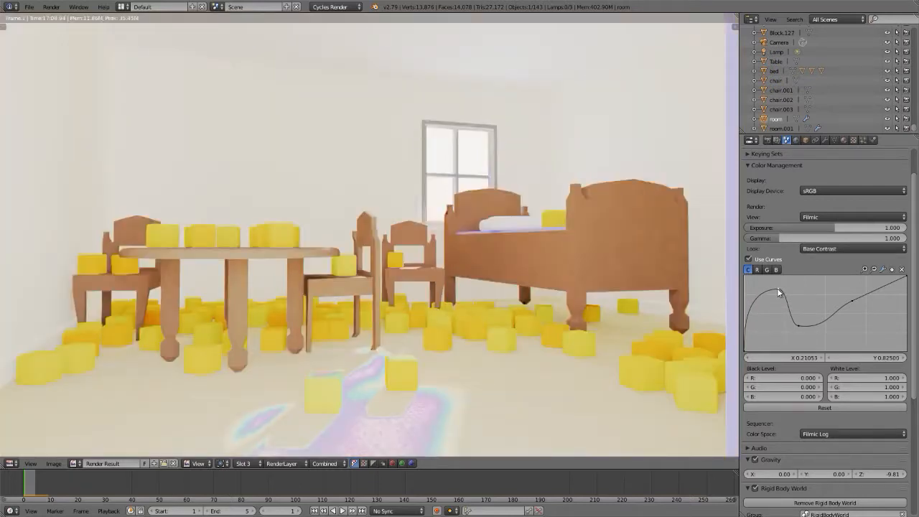
left_click_drag(779, 291, 782, 333)
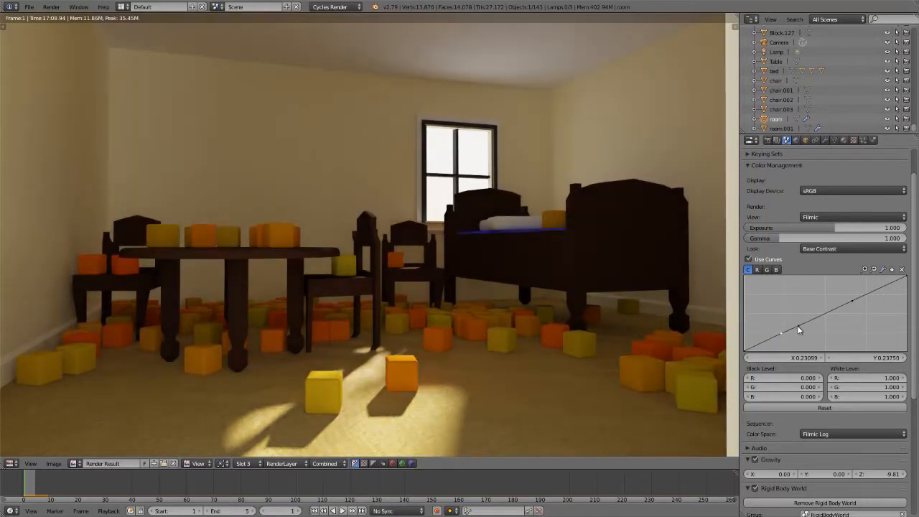
left_click_drag(801, 329, 806, 328)
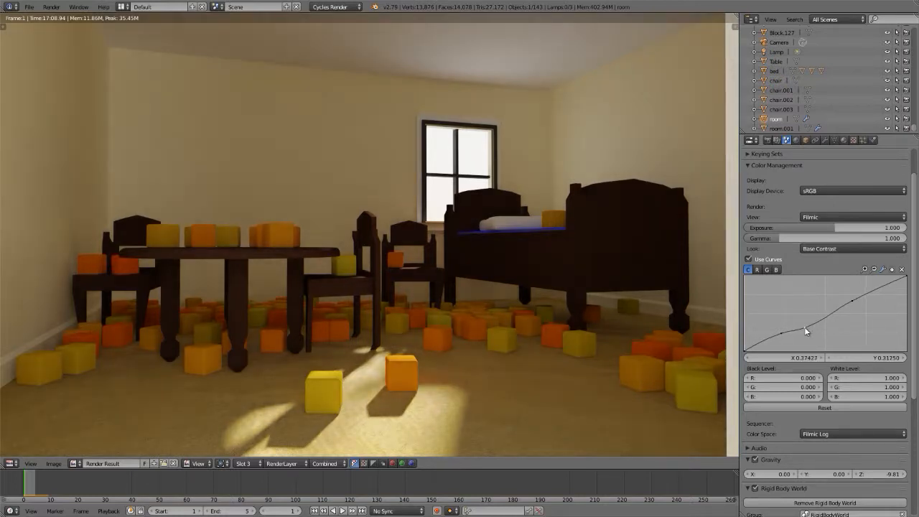
left_click_drag(805, 328, 807, 331)
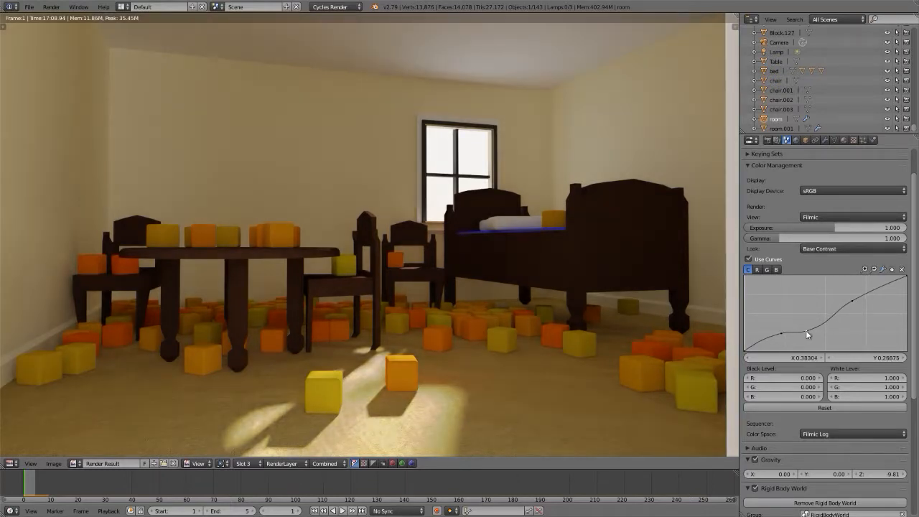
left_click_drag(809, 335, 809, 335)
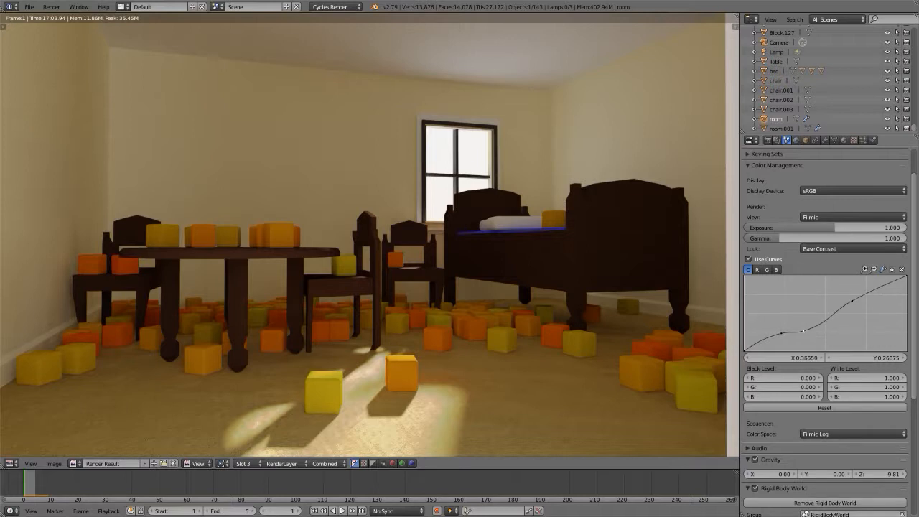
Lower the curve's shadow point to about X 0.22, Y 0.14 and raise the middle point slightly above the diagonal.
left_click(782, 337)
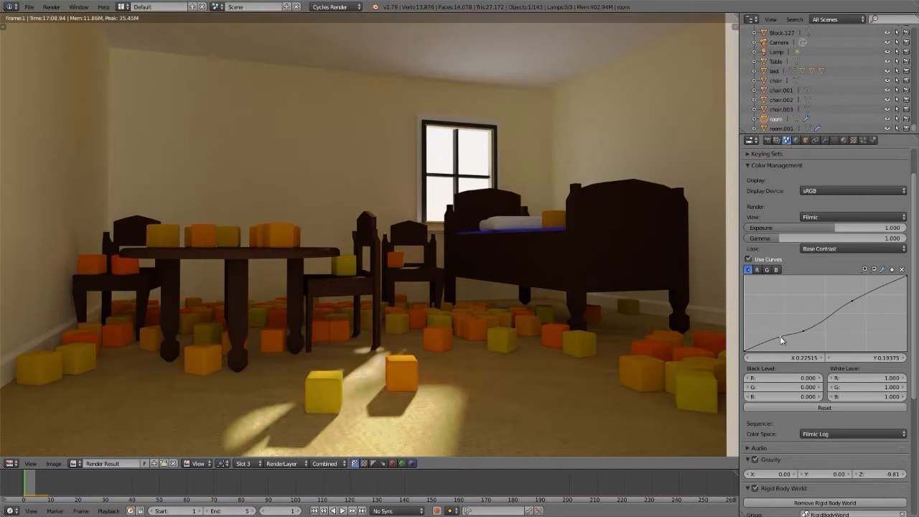
left_click_drag(782, 338, 802, 327)
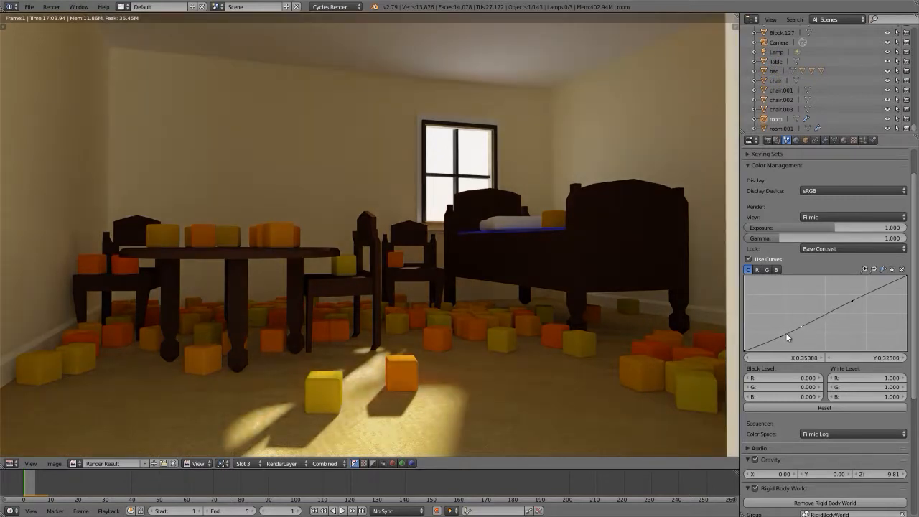
left_click_drag(802, 327, 780, 344)
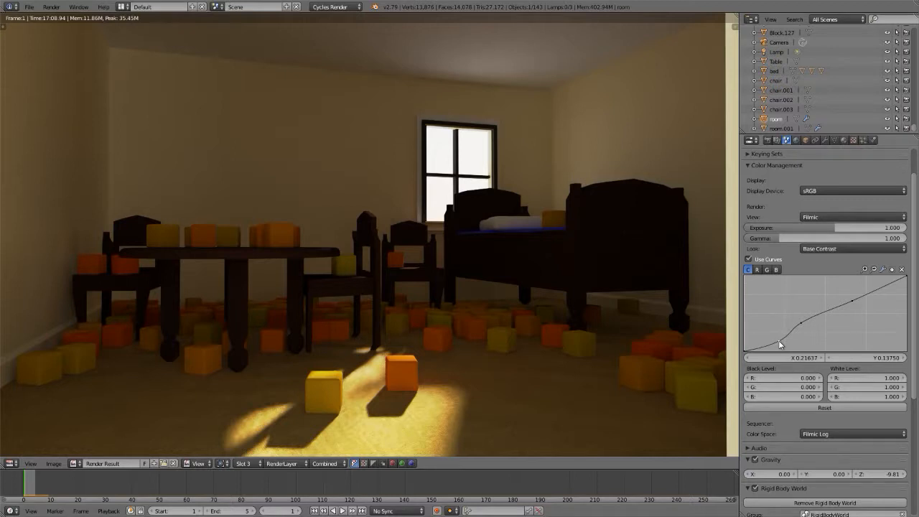
left_click(844, 140)
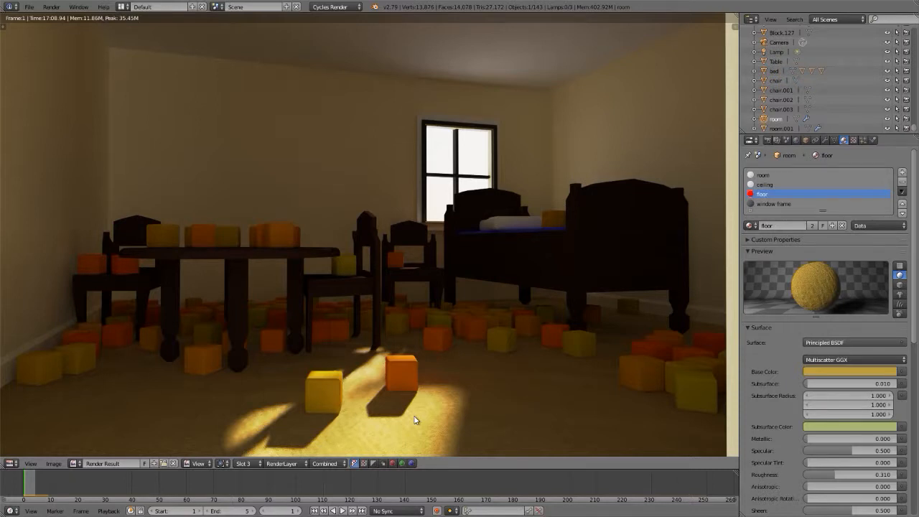
left_click(796, 141)
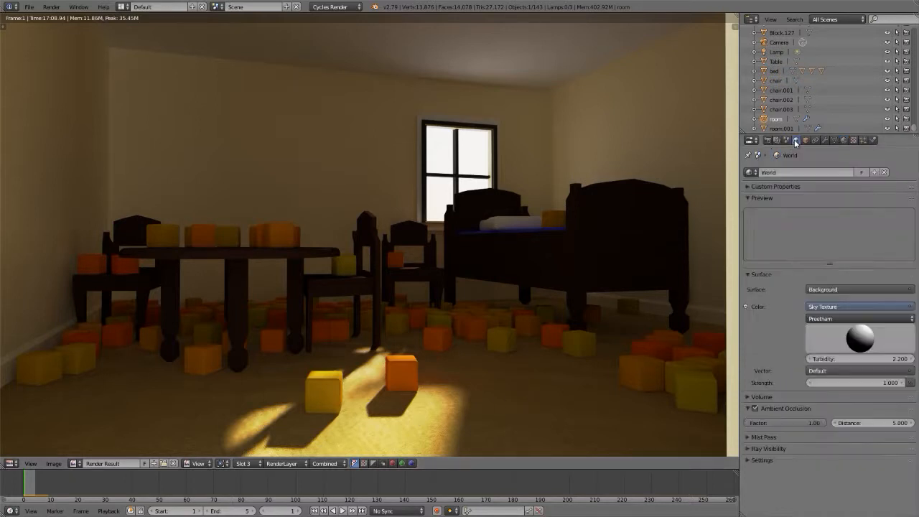
left_click(787, 140)
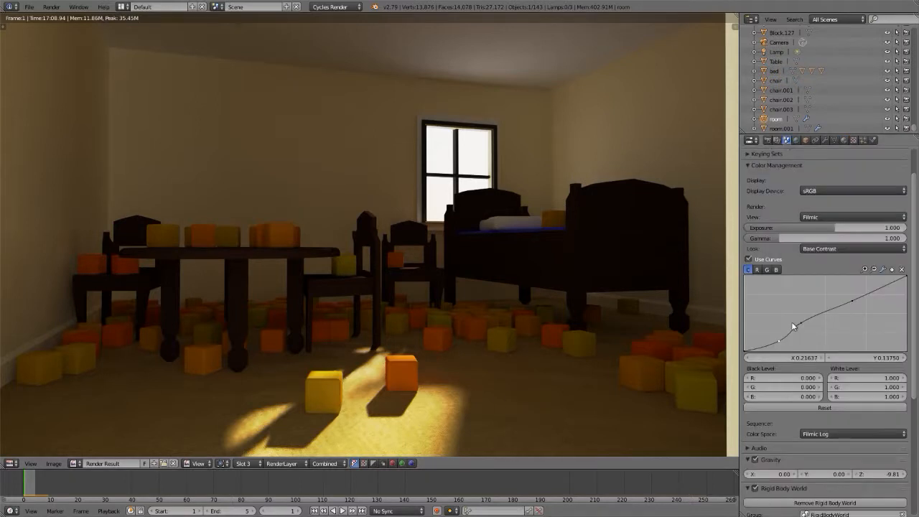
Move the curve's shadow point to about X 0.17, Y 0.075 and keep the curve's start point at the bottom corner.
left_click_drag(781, 345, 775, 348)
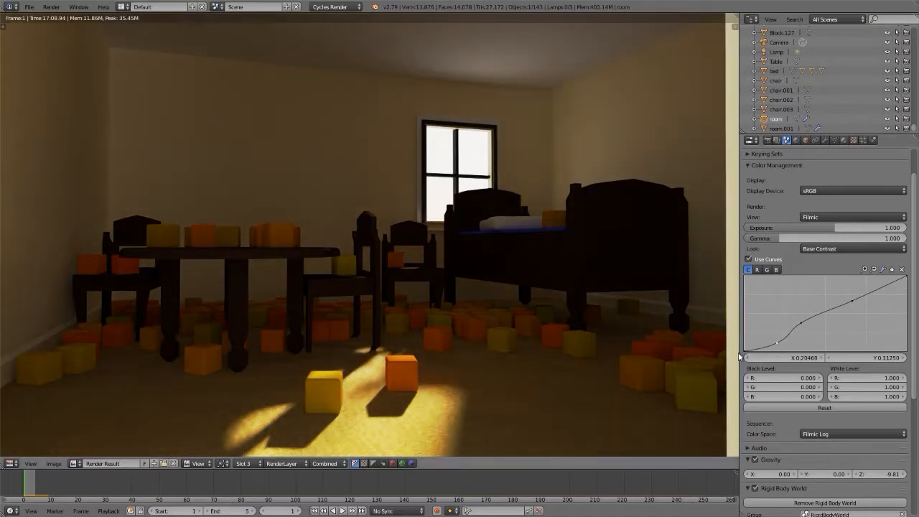
left_click(745, 349)
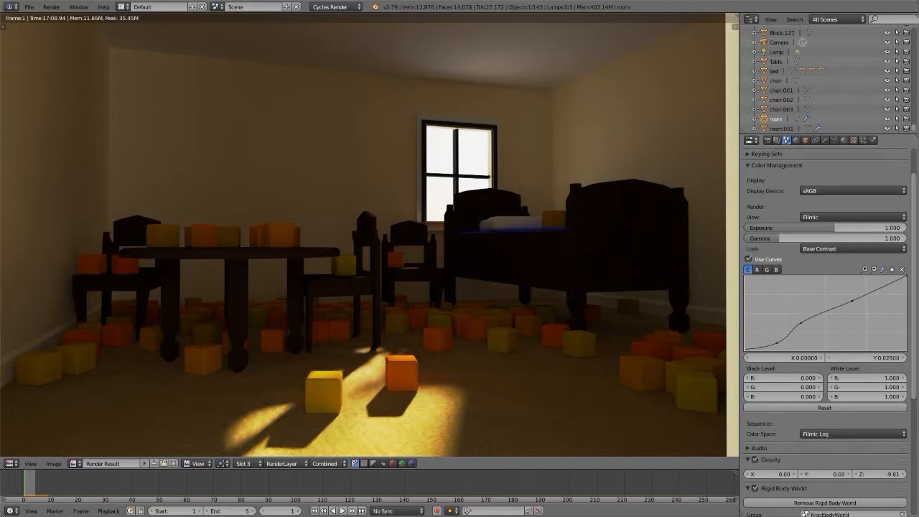
left_click_drag(745, 351, 745, 353)
left_click_drag(781, 346, 773, 346)
left_click_drag(774, 348, 771, 346)
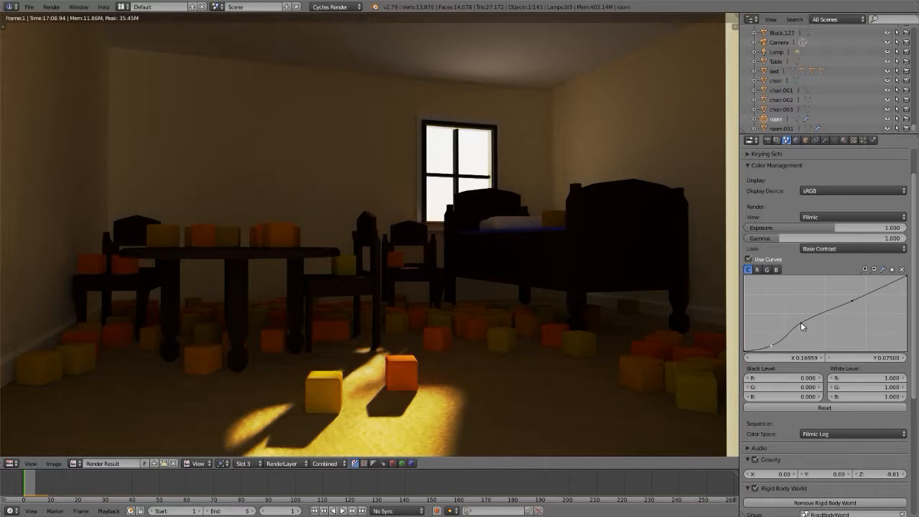
Raise the upper and middle points of the combined curve above the diagonal to brighten the render's lighter tones.
left_click_drag(853, 303, 846, 293)
left_click_drag(846, 293, 849, 293)
left_click_drag(801, 324, 814, 311)
Place the curve's shadow point at about X 0.22, Y 0.08 to deepen the contrast, and show the whole render.
left_click_drag(772, 344, 778, 345)
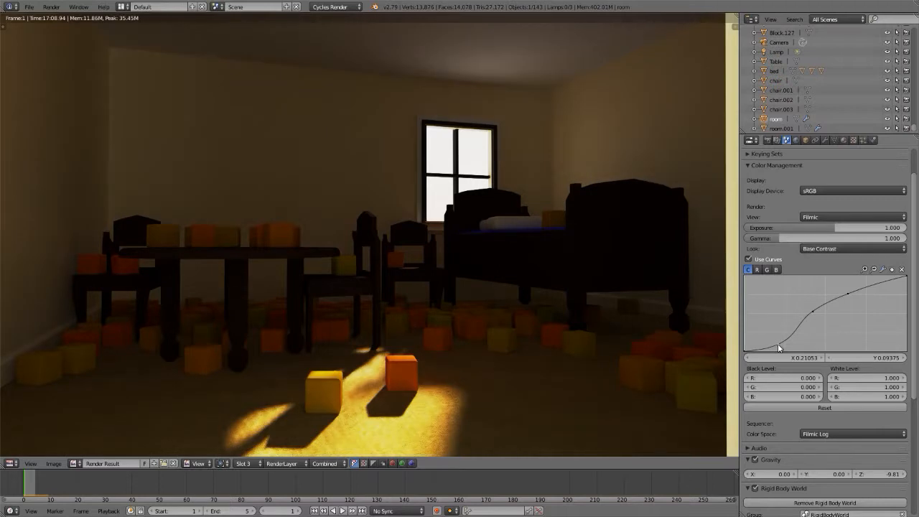
left_click_drag(778, 343, 780, 346)
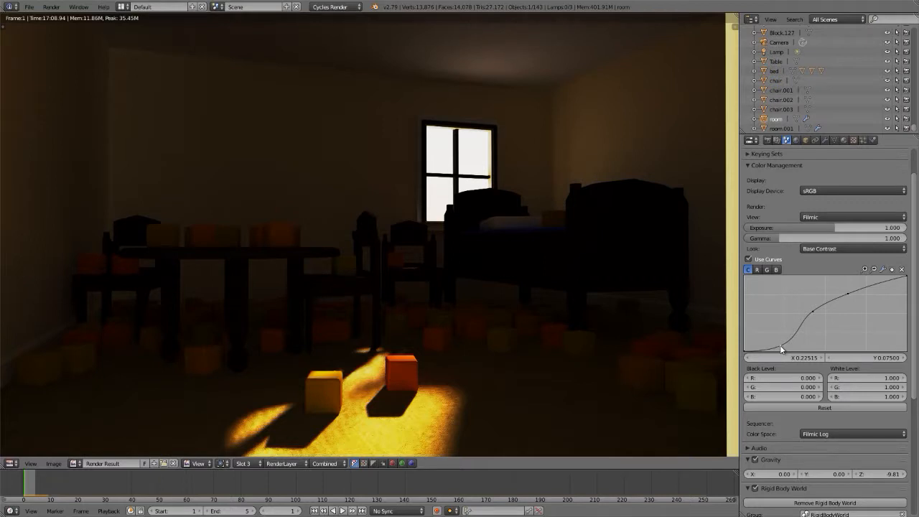
left_click_drag(782, 350, 780, 344)
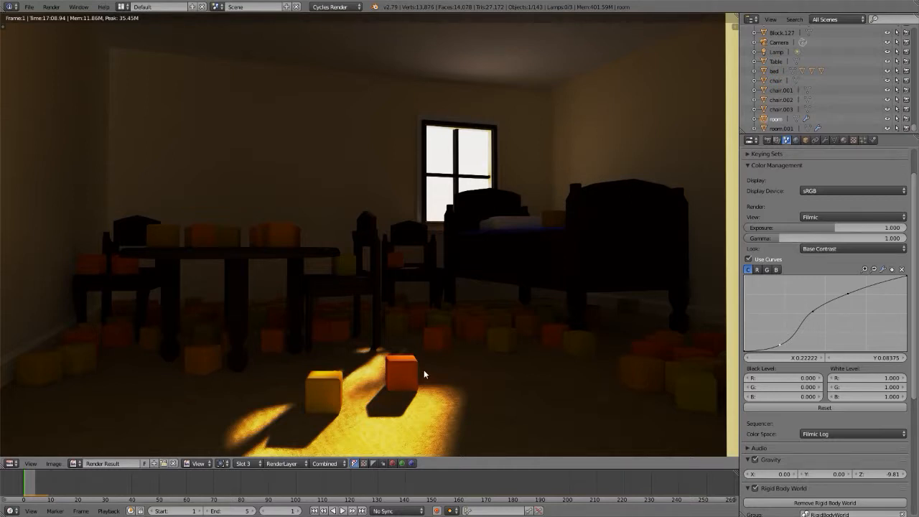
key("Home")
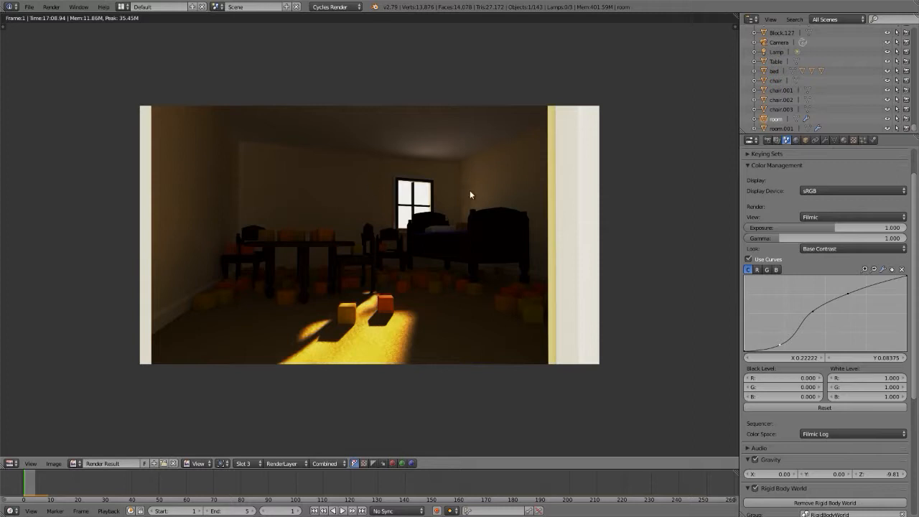
left_click(768, 140)
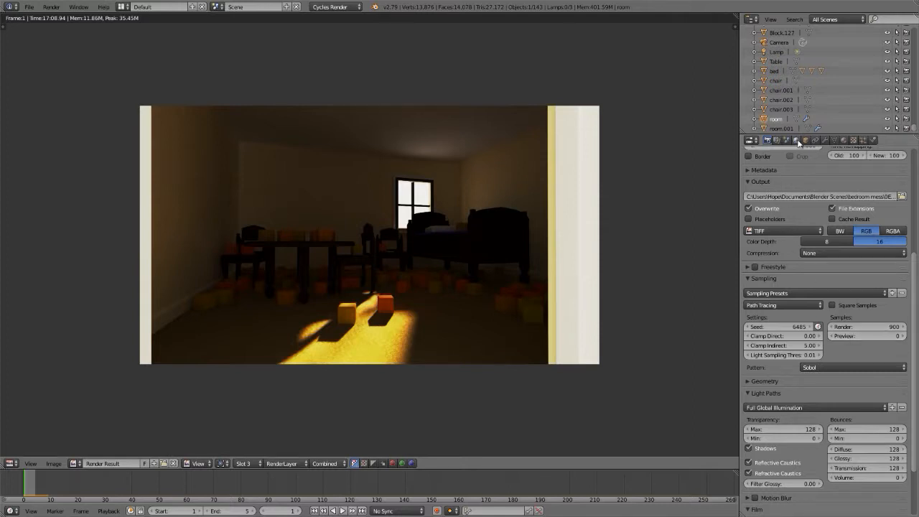
left_click(789, 141)
left_click(788, 140)
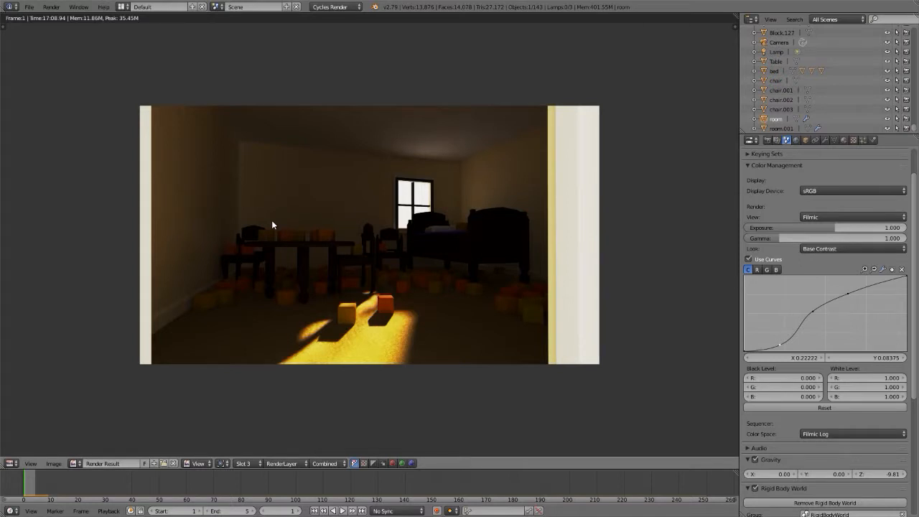
Maximize the render result view and compare the bedroom renders stored in Slot 1, Slot 2 and Slot 3.
scroll(272, 225, "up", 3)
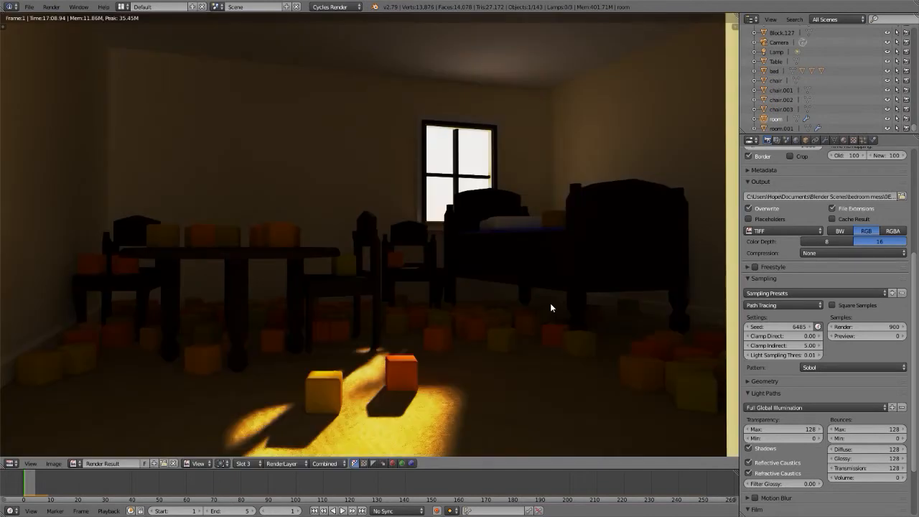
key("ctrl+Up")
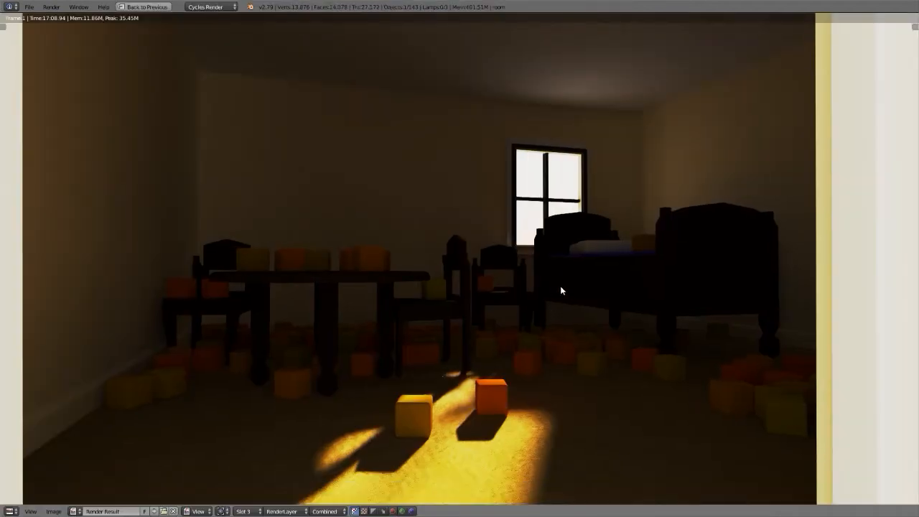
key("j")
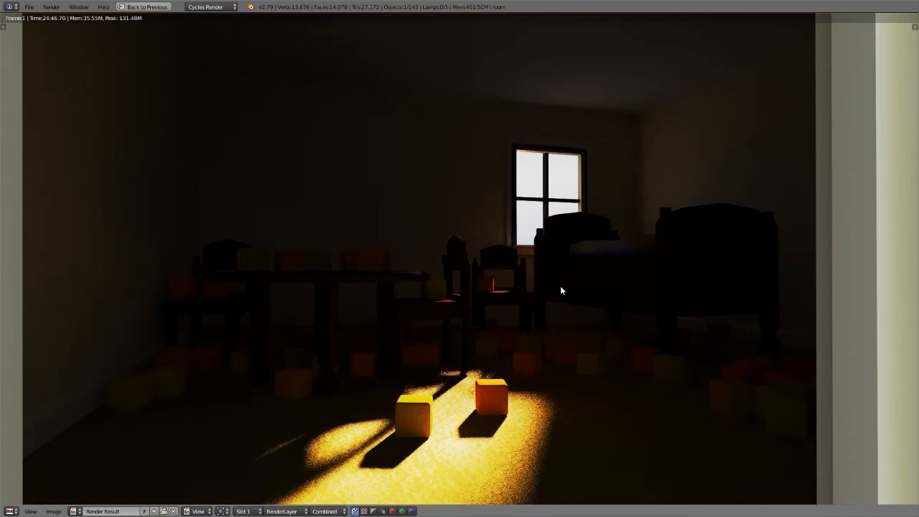
key("j")
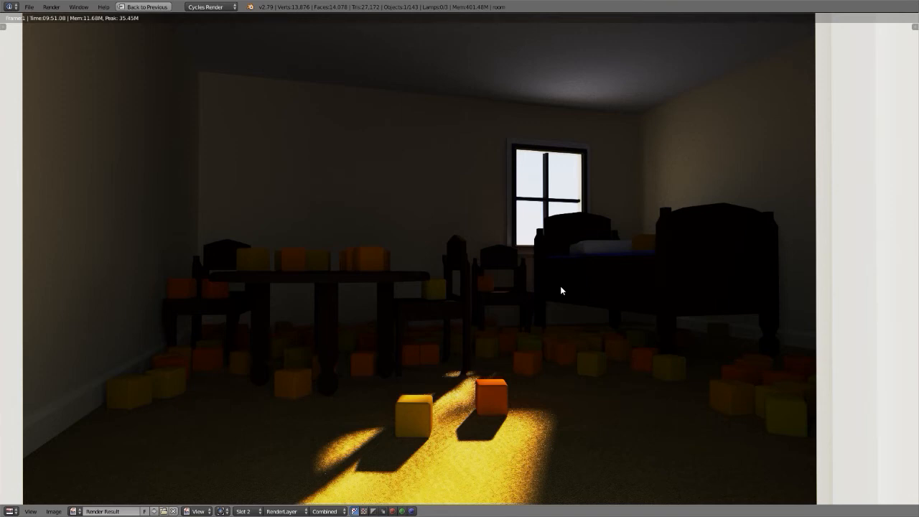
key("j")
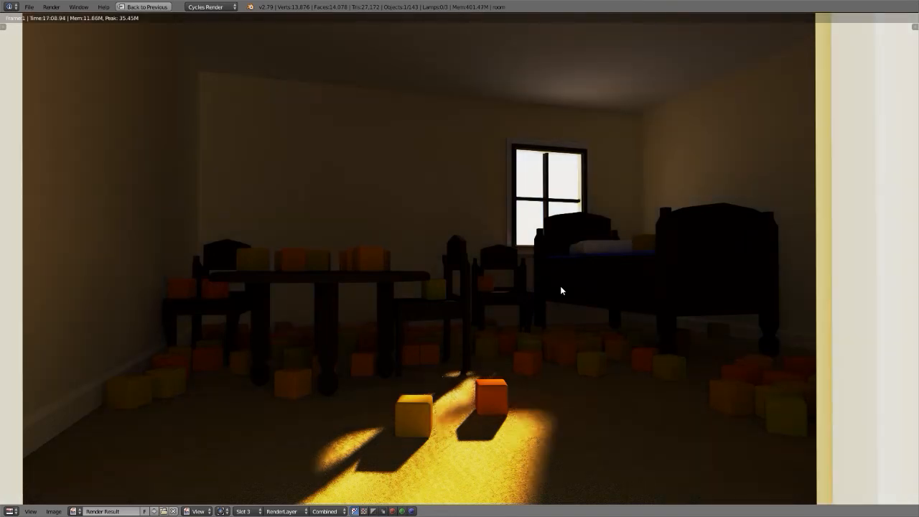